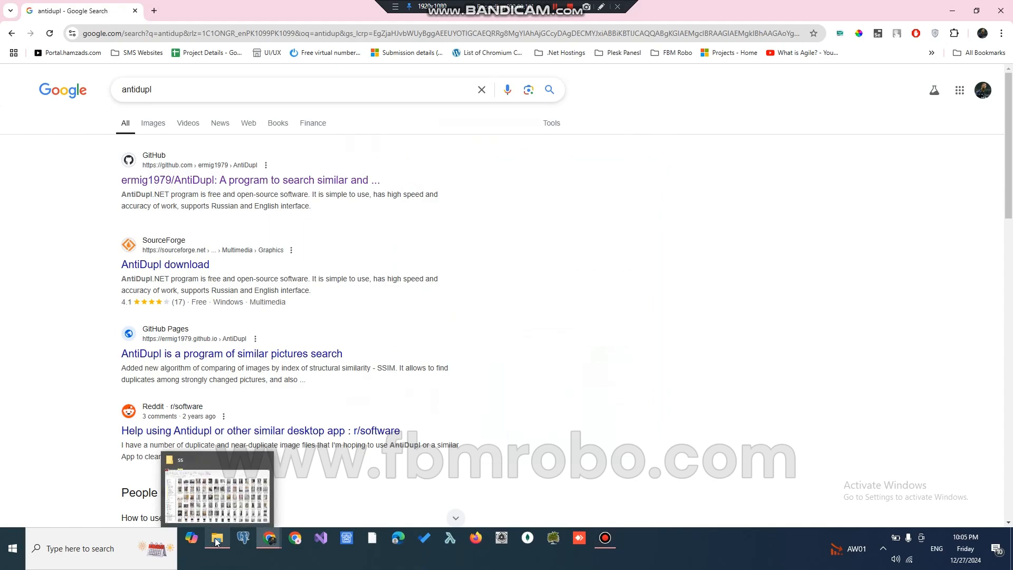
Open the ss image folder in File Explorer and look through its product pictures
left_click(216, 538)
scroll(384, 353, "down", 20)
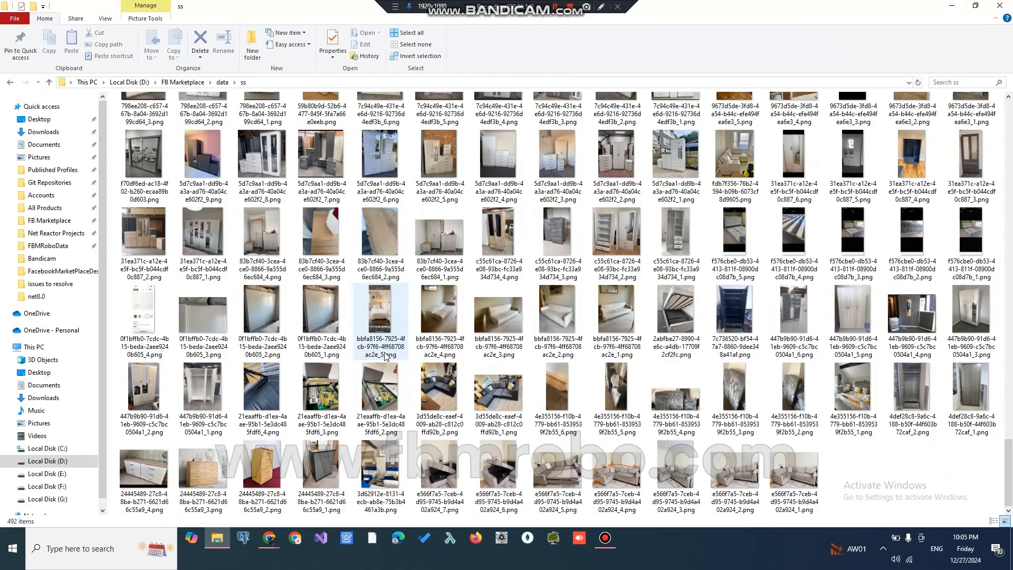
scroll(387, 356, "up", 20)
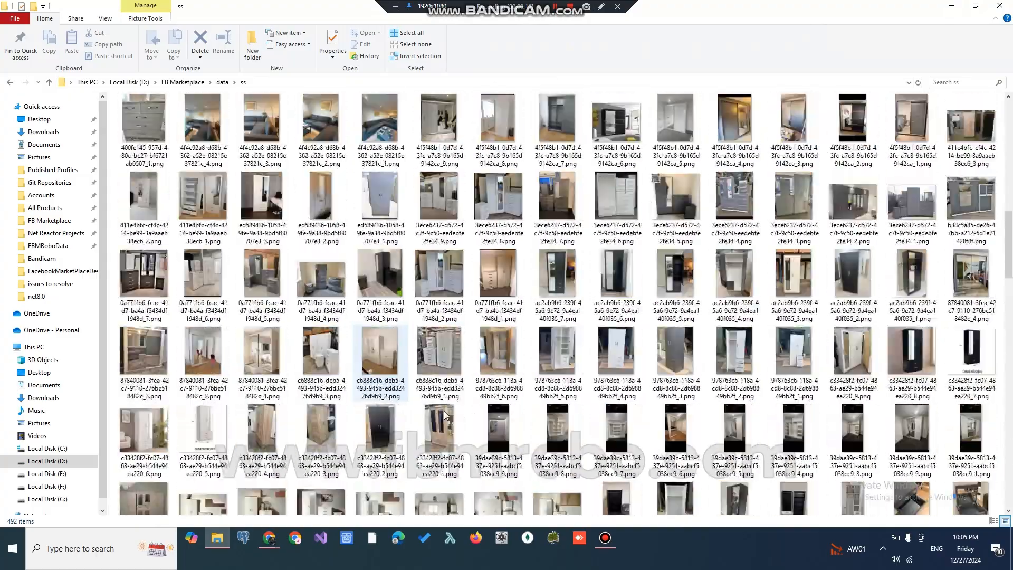
scroll(452, 464, "up", 1)
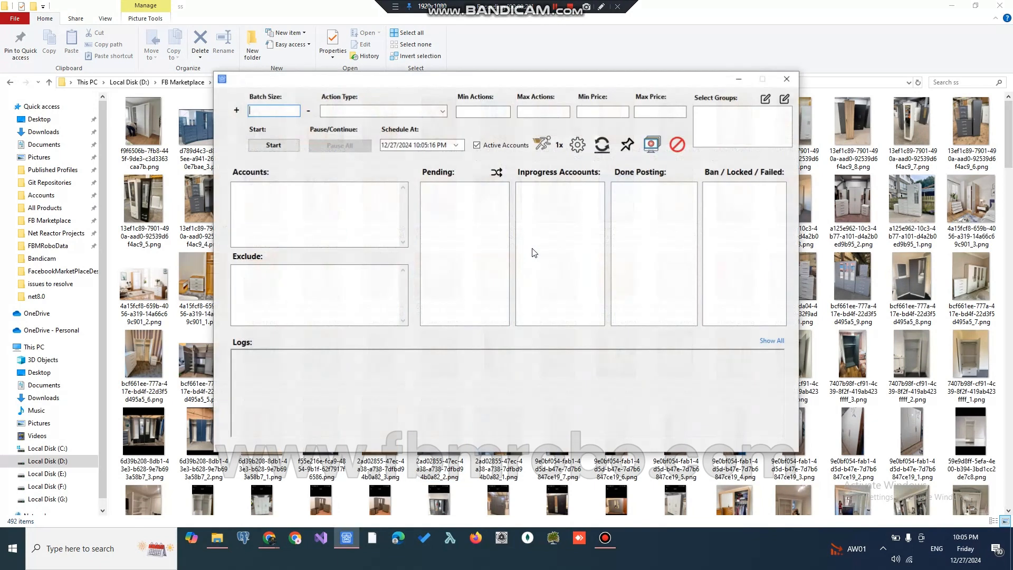
Check the Skip Images Used In No Of Days setting in FBMRobo, closing the settings without changes and minimizing the program
left_click(579, 147)
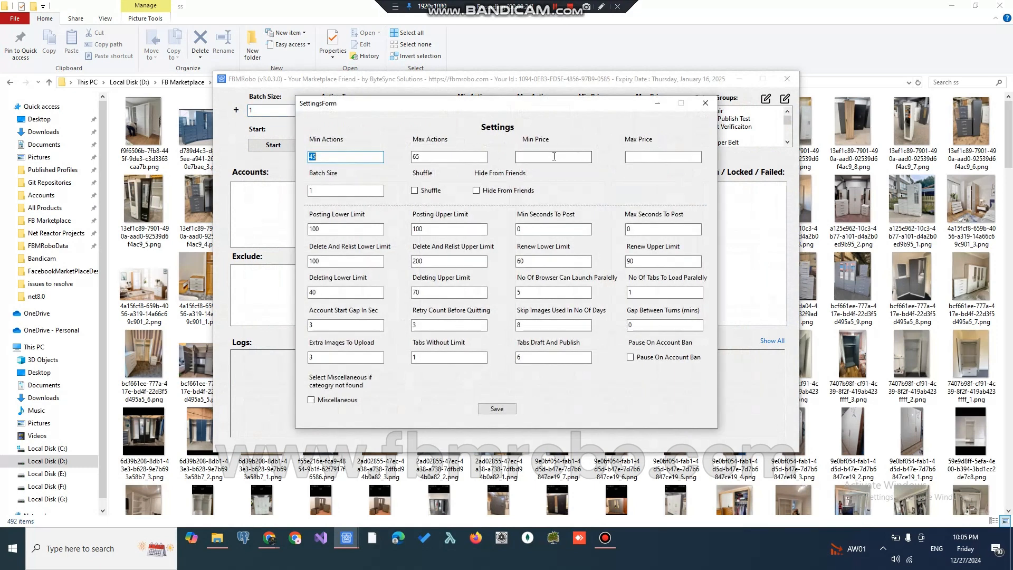
double_click(526, 326)
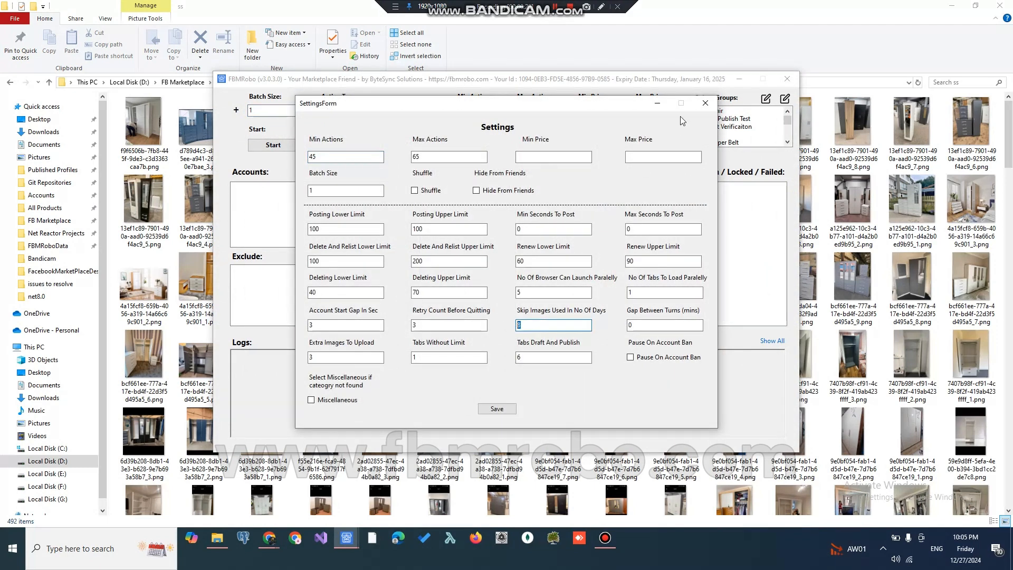
left_click(705, 104)
left_click(740, 80)
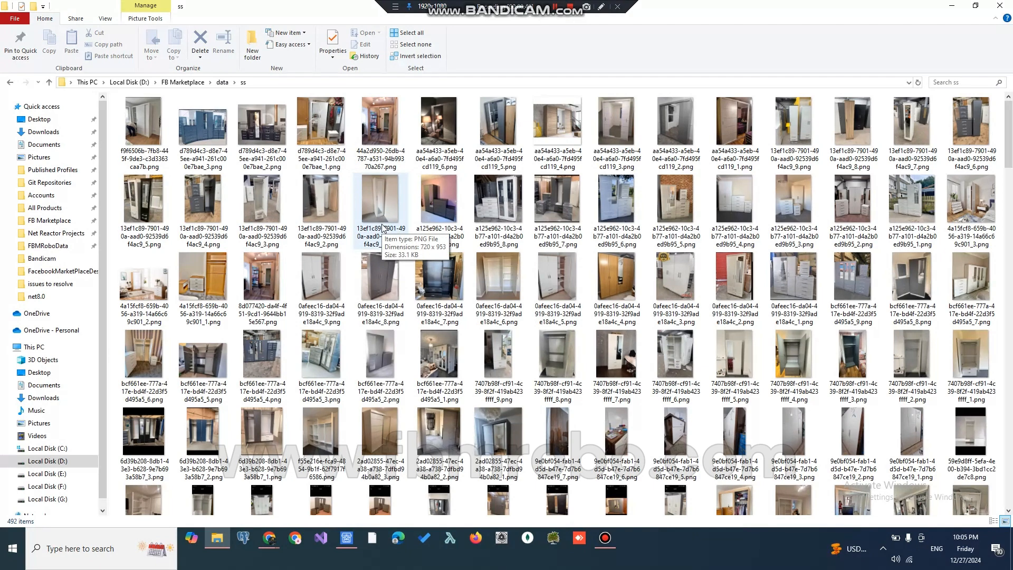
Switch to Chrome and open the ermig1979/AntiDupl GitHub repository from the antidupl search results
key("alt+Tab")
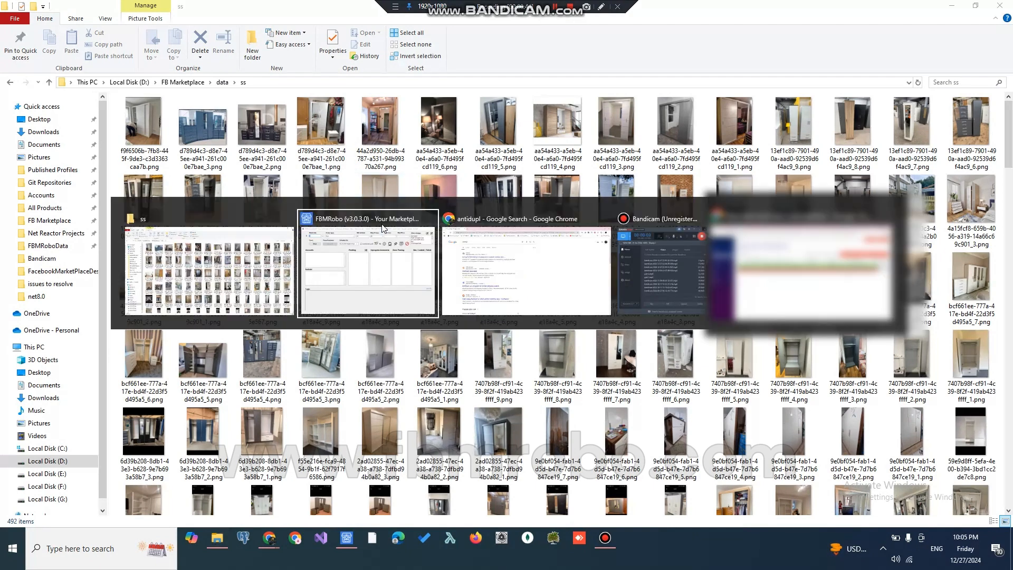
key("alt+Tab")
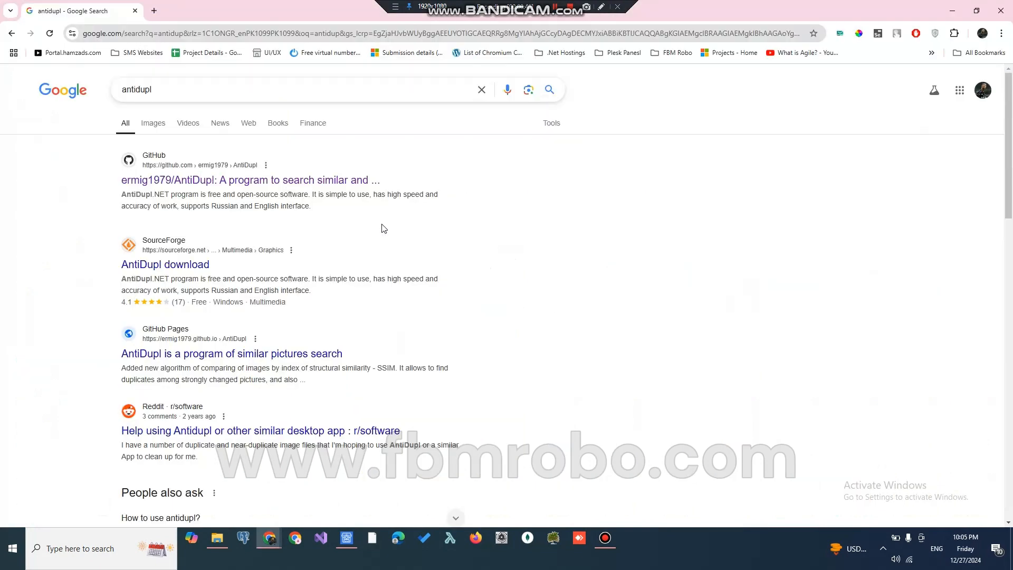
left_click_drag(155, 90, 117, 98)
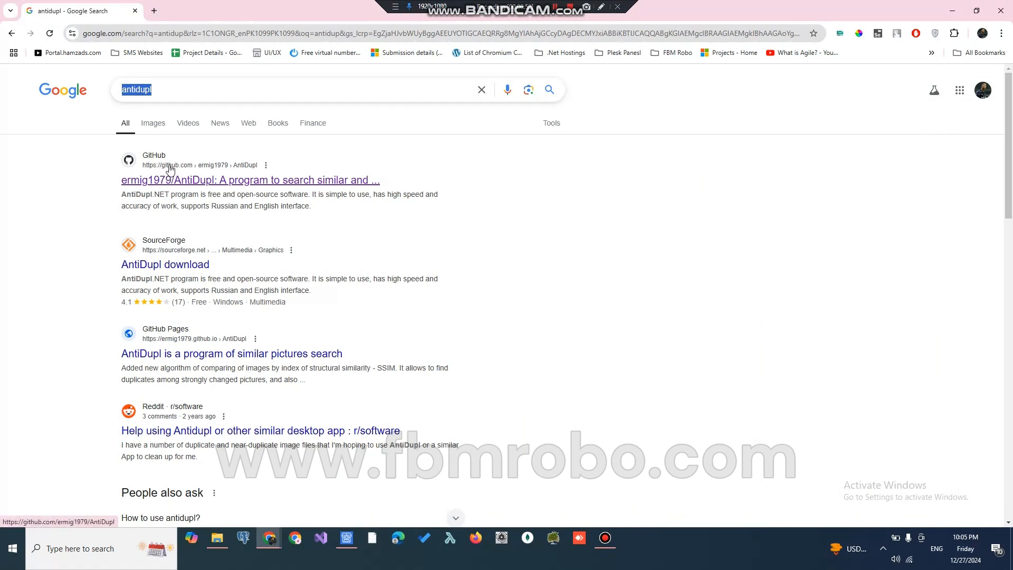
left_click(311, 184)
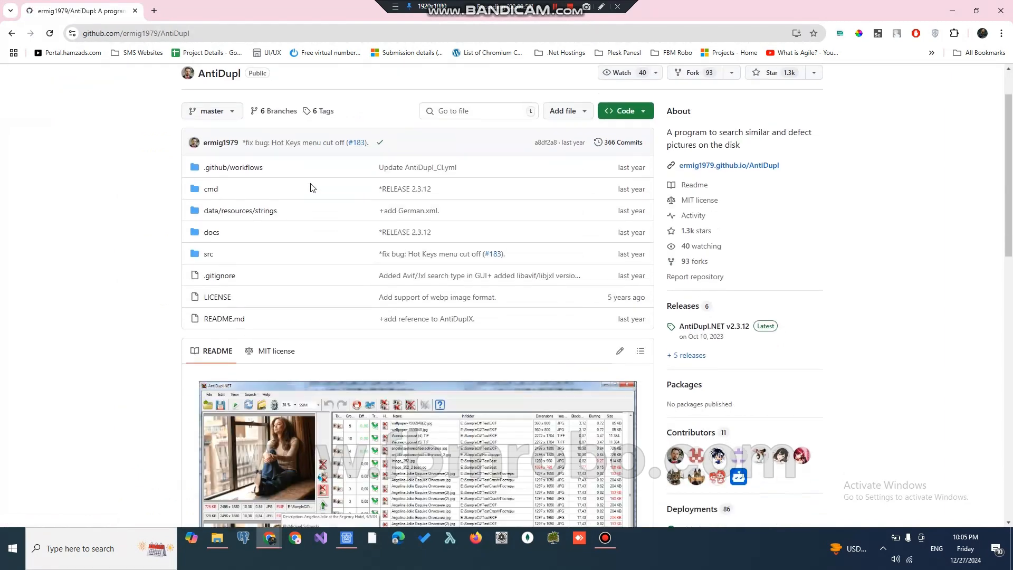
Open the repository's releases page and download AntiDupl.NET-2.3.12.exe from the latest release's assets
scroll(311, 187, "down", 7)
scroll(311, 187, "down", 2)
scroll(508, 237, "up", 4)
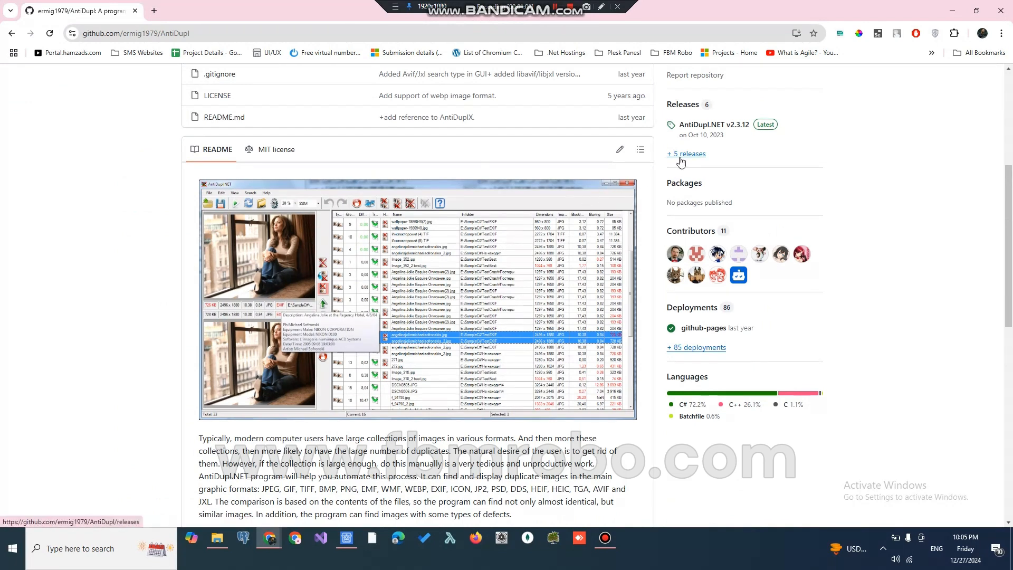
left_click(680, 158)
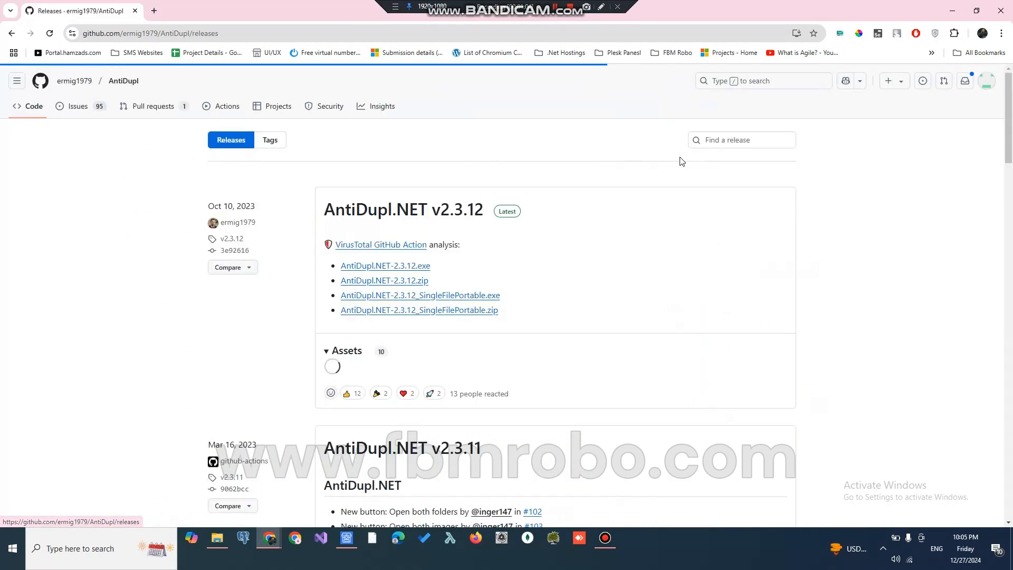
scroll(462, 264, "down", 3)
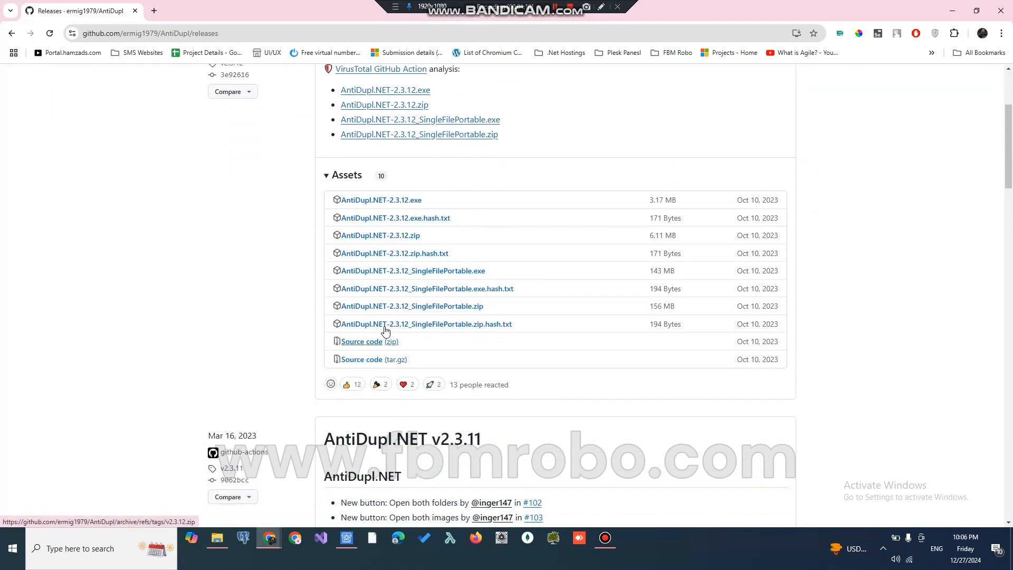
left_click(400, 205)
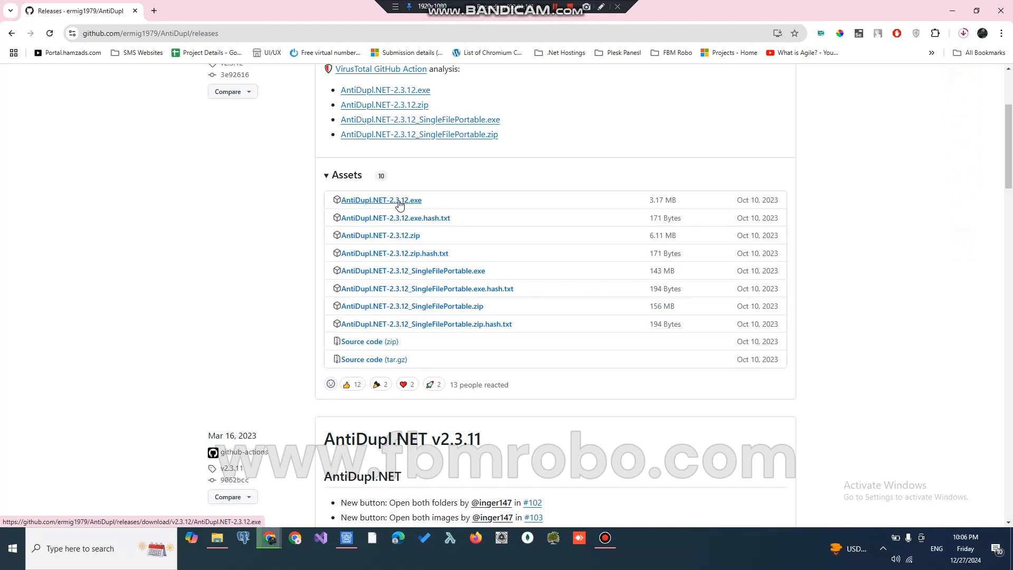
left_click(964, 34)
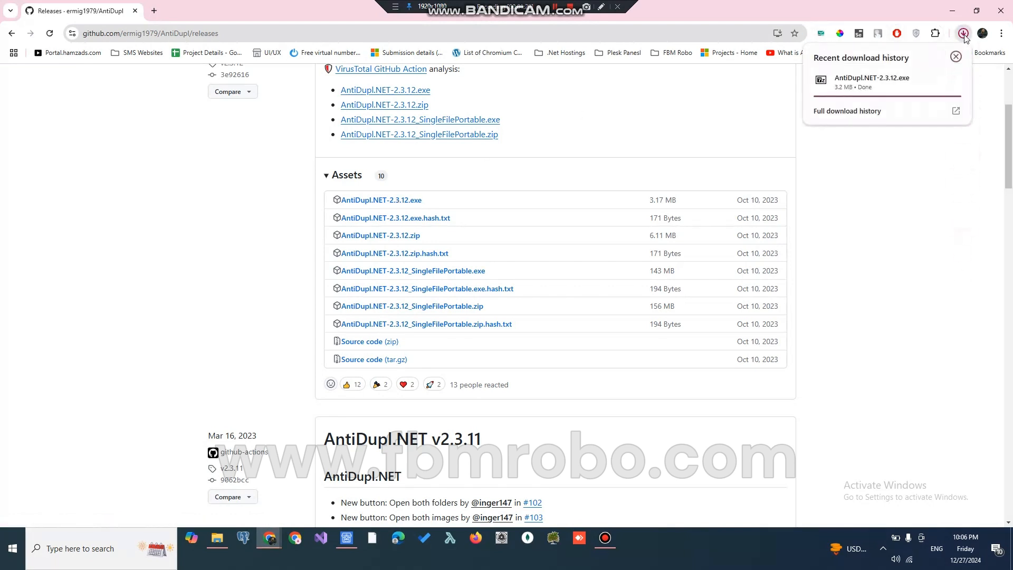
left_click(887, 83)
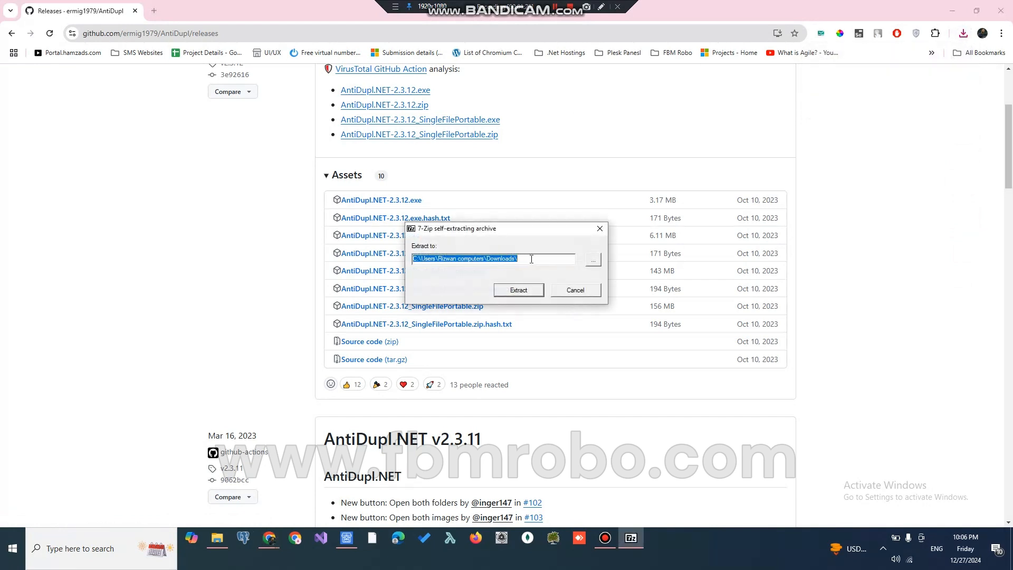
left_click(581, 291)
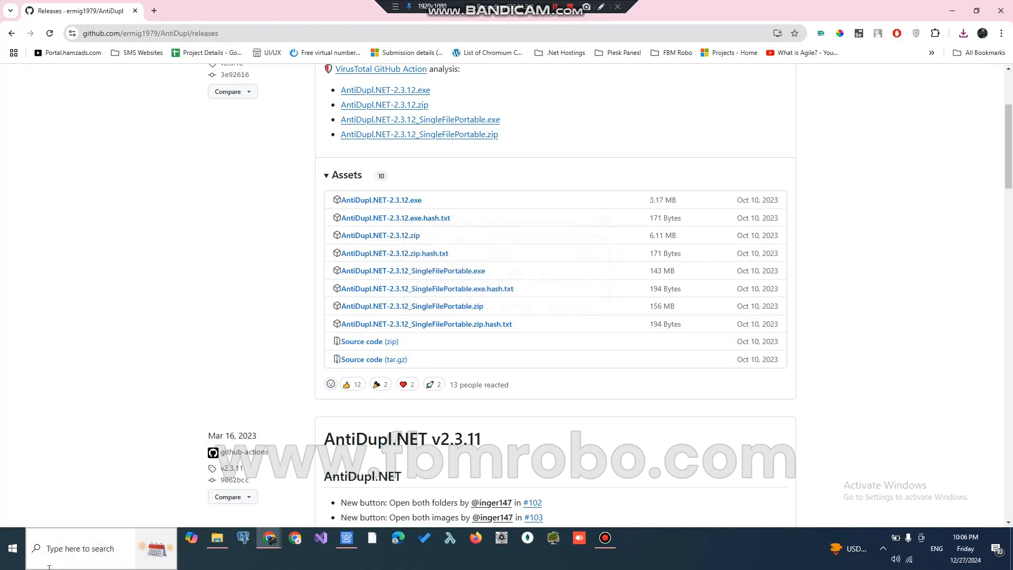
Find the installed AntiDupl.NET program through Windows search and launch it
left_click(70, 556)
type("anti")
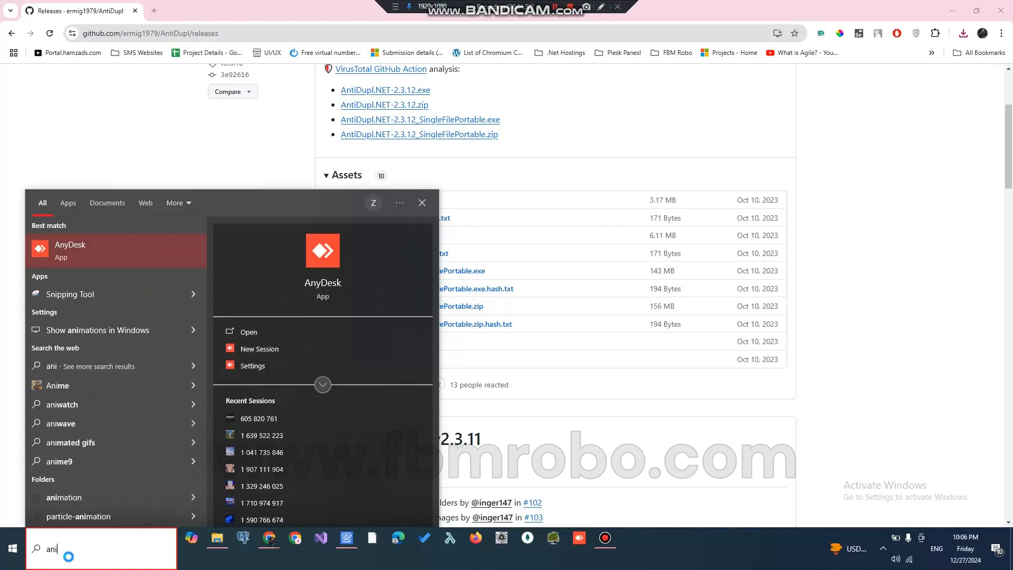
key("Return")
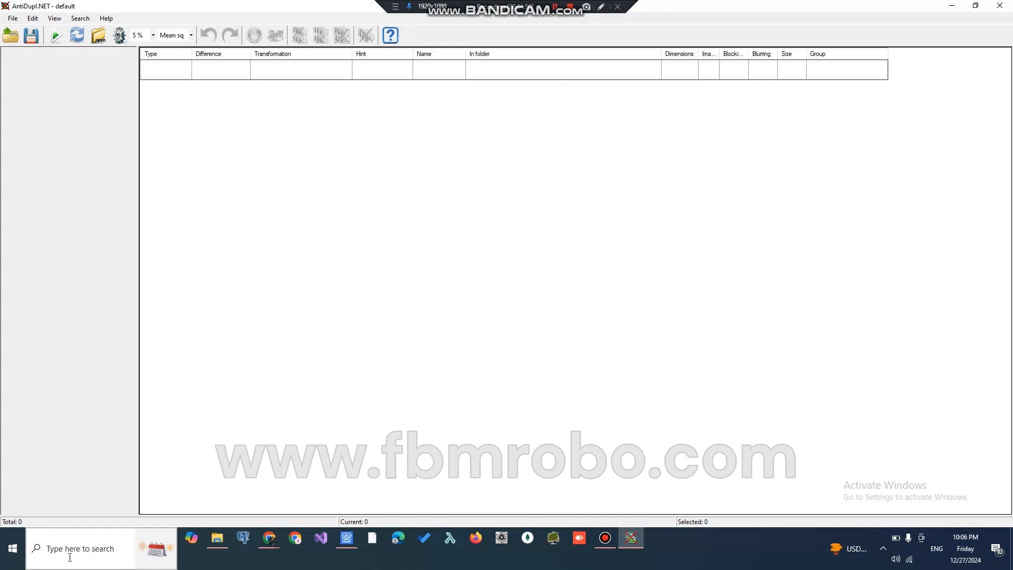
Add the folder D:\FB Marketplace\data\ss to AntiDupl.NET's search paths, copying its path from File Explorer
left_click(99, 37)
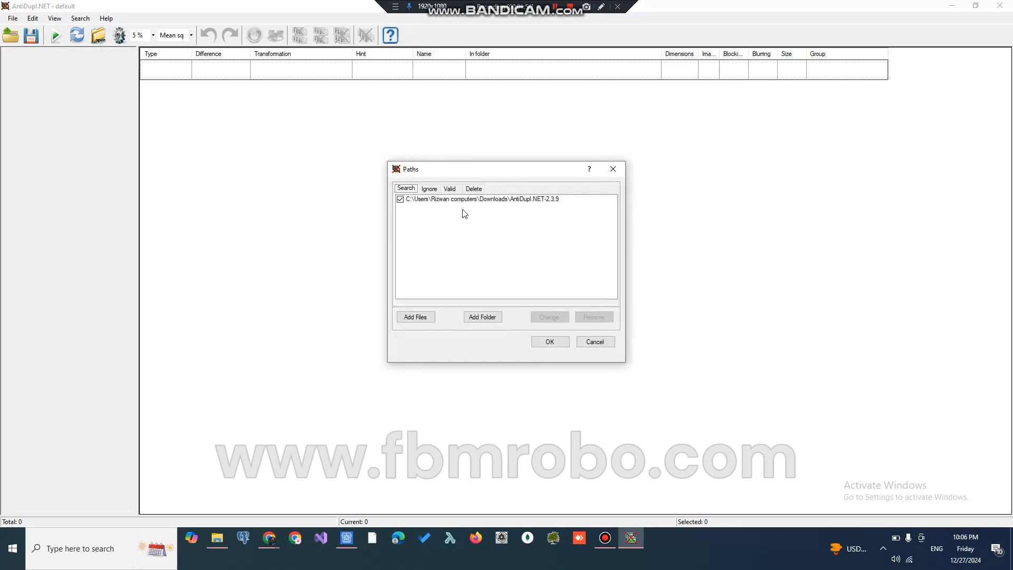
key("alt+Tab")
key("alt+Tab")
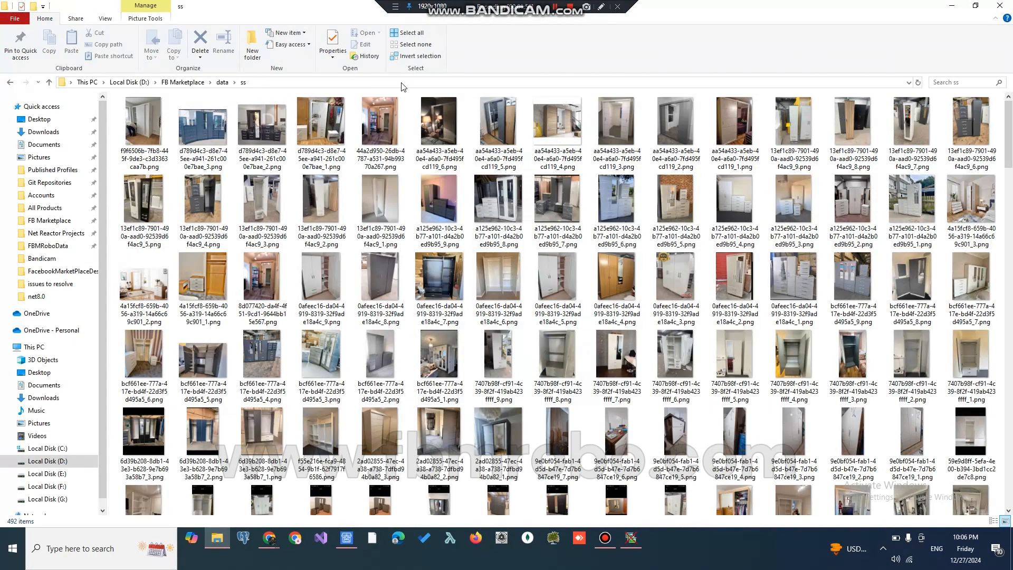
left_click(237, 83)
key("ctrl+c")
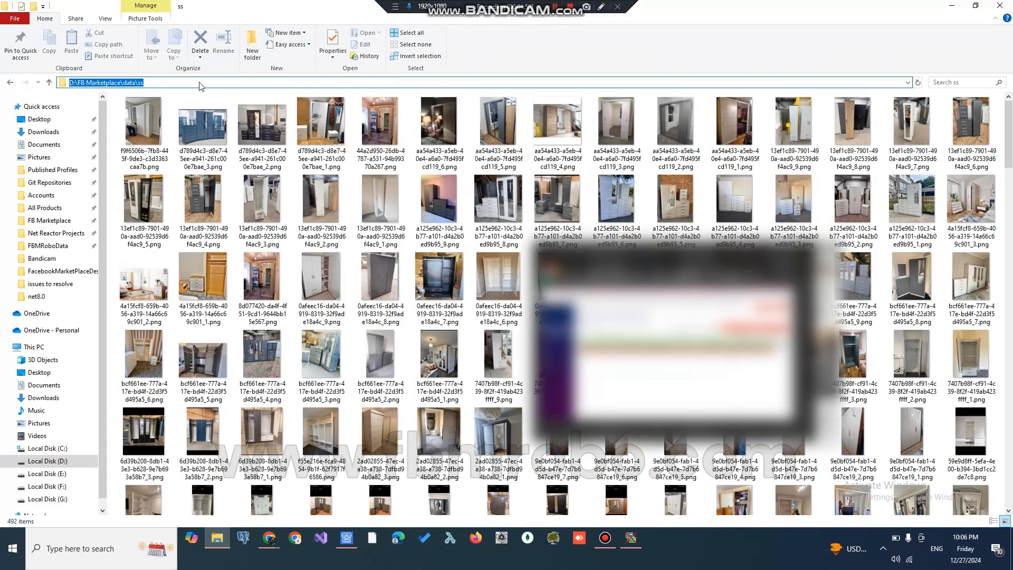
key("alt+Tab")
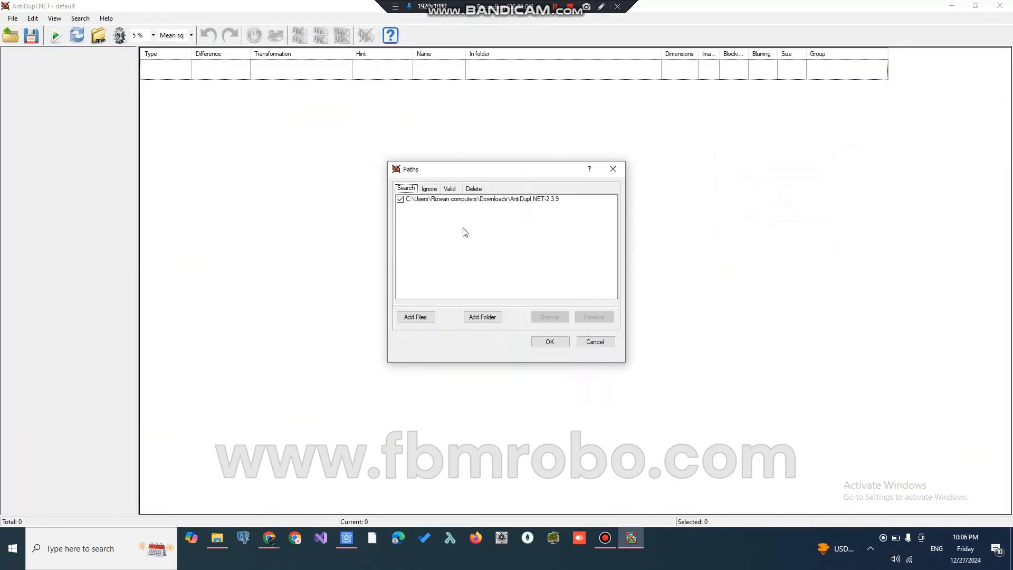
left_click(475, 237)
key("ctrl+v")
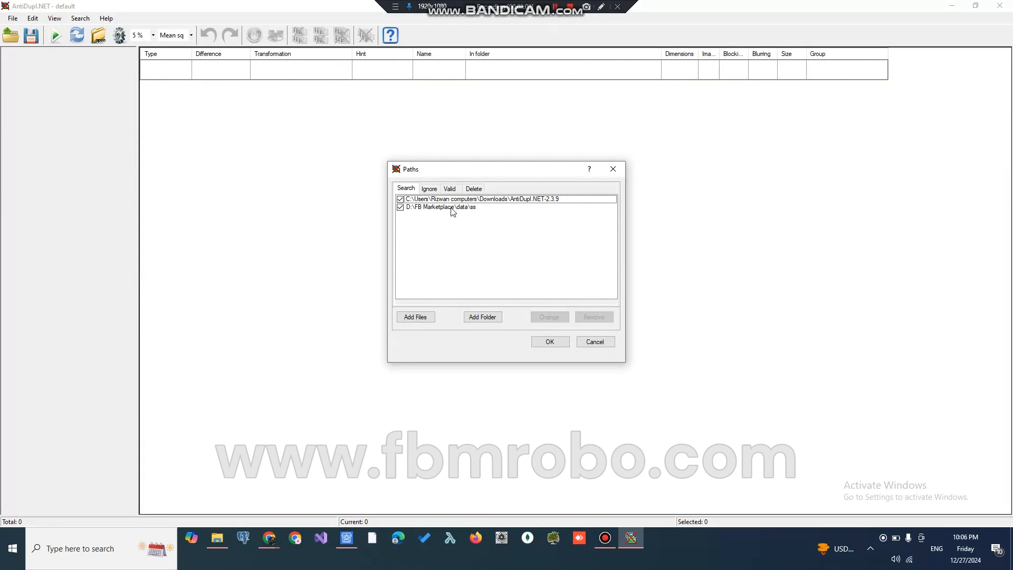
Remove the Downloads AntiDupl.NET-2.3.9 folder from the search paths and accept the path list
left_click(403, 201)
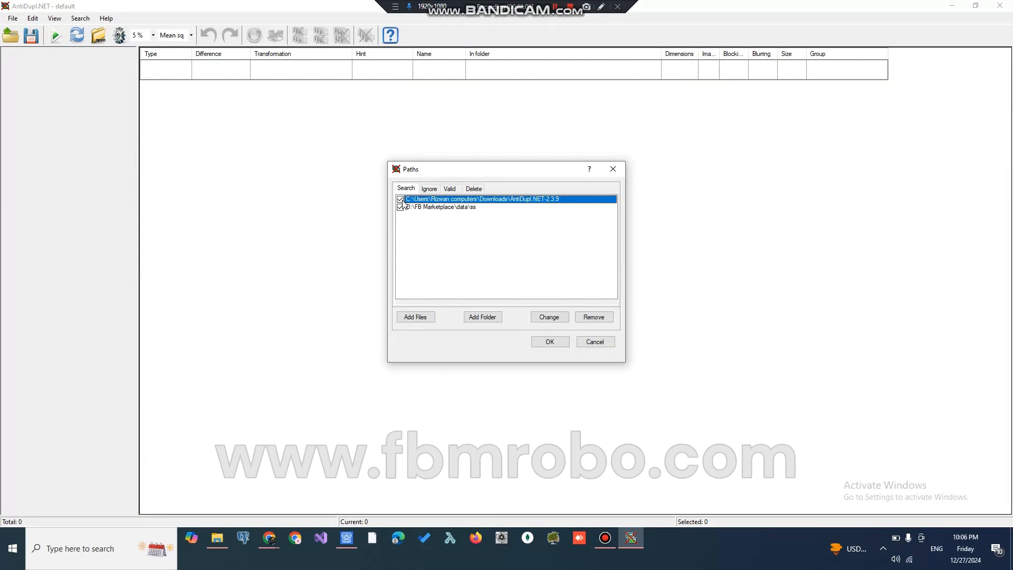
left_click(400, 200)
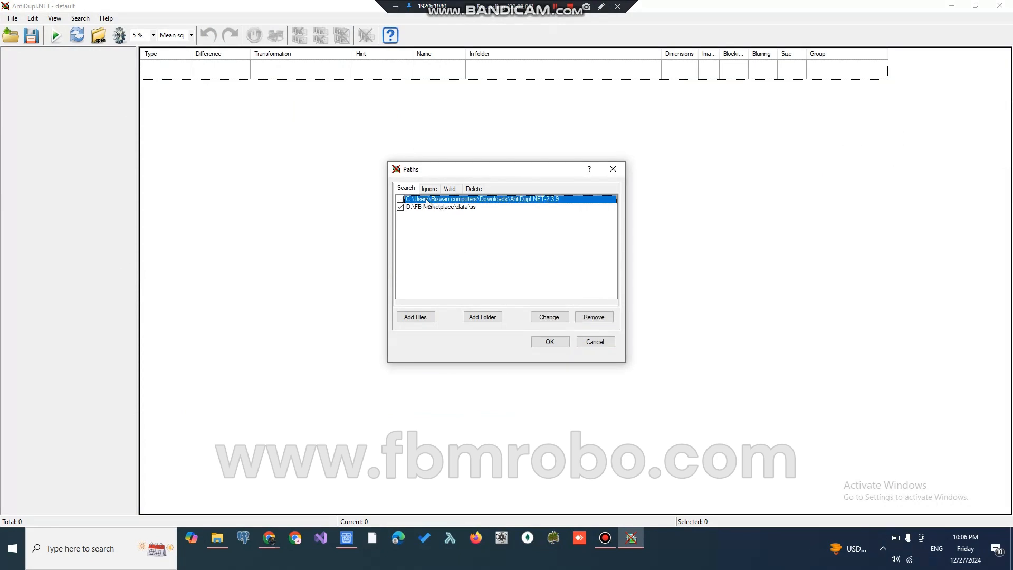
left_click(595, 317)
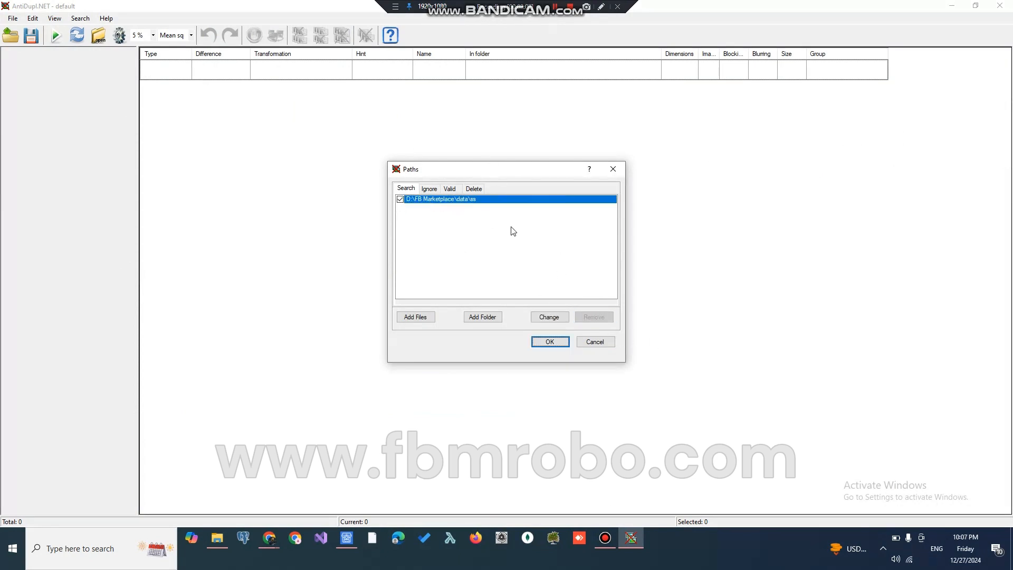
left_click(562, 342)
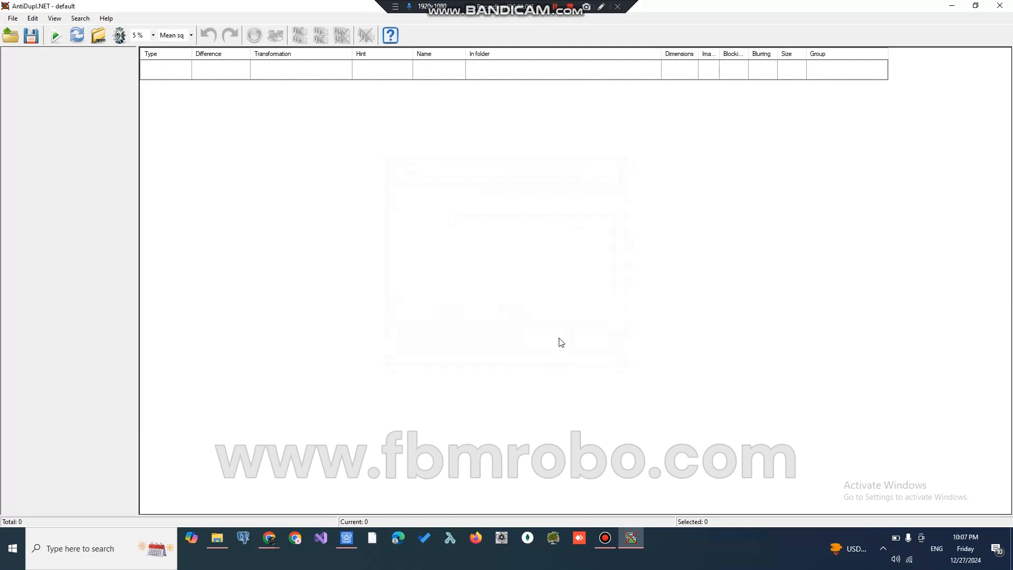
Run the duplicate image search on the ss folder and look through the resulting pairs
left_click(55, 37)
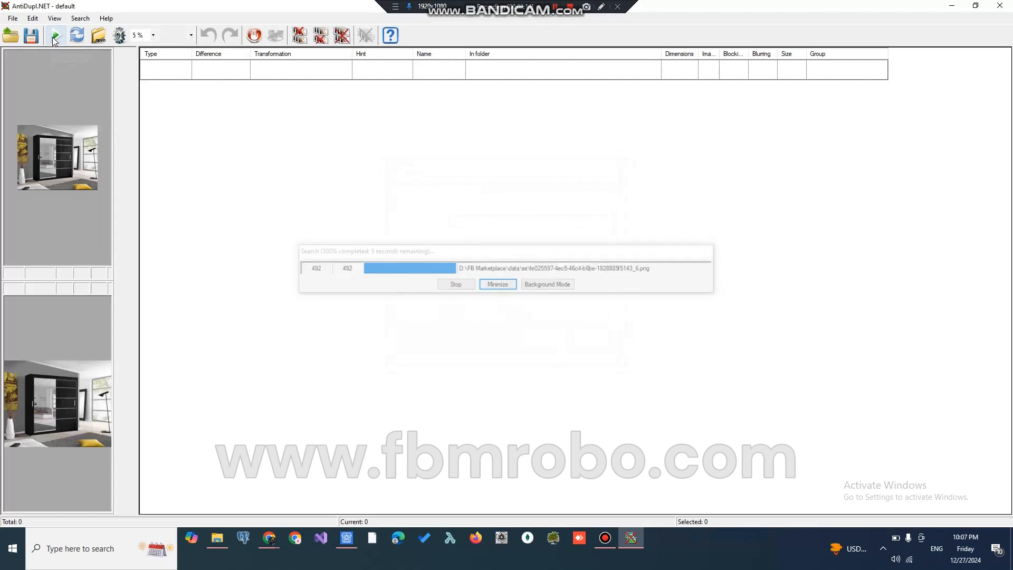
scroll(220, 184, "down", 2)
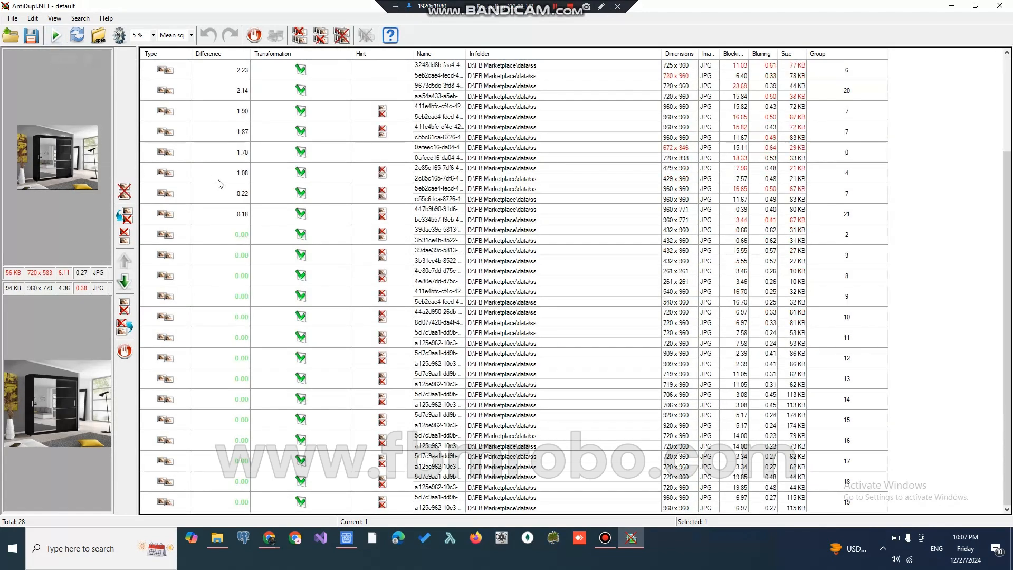
scroll(220, 184, "up", 2)
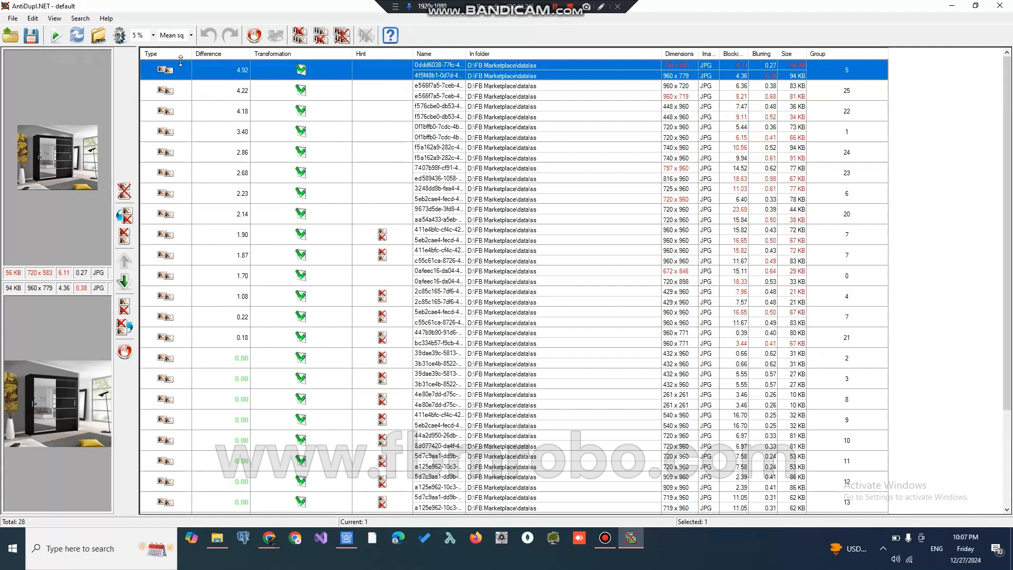
Set the comparison algorithm to Mean square and the threshold difference to 5 %
left_click(177, 40)
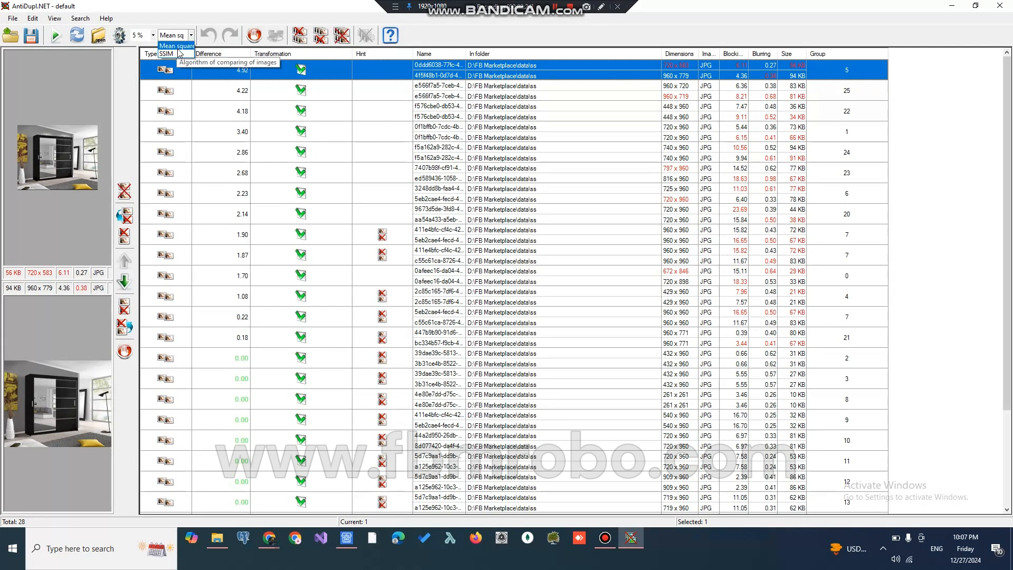
left_click(177, 47)
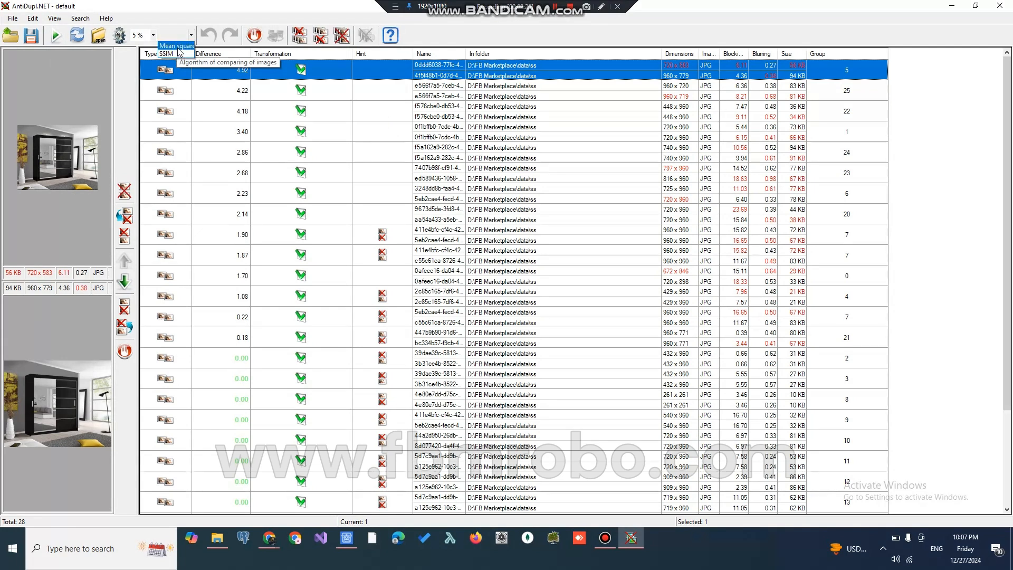
left_click(142, 35)
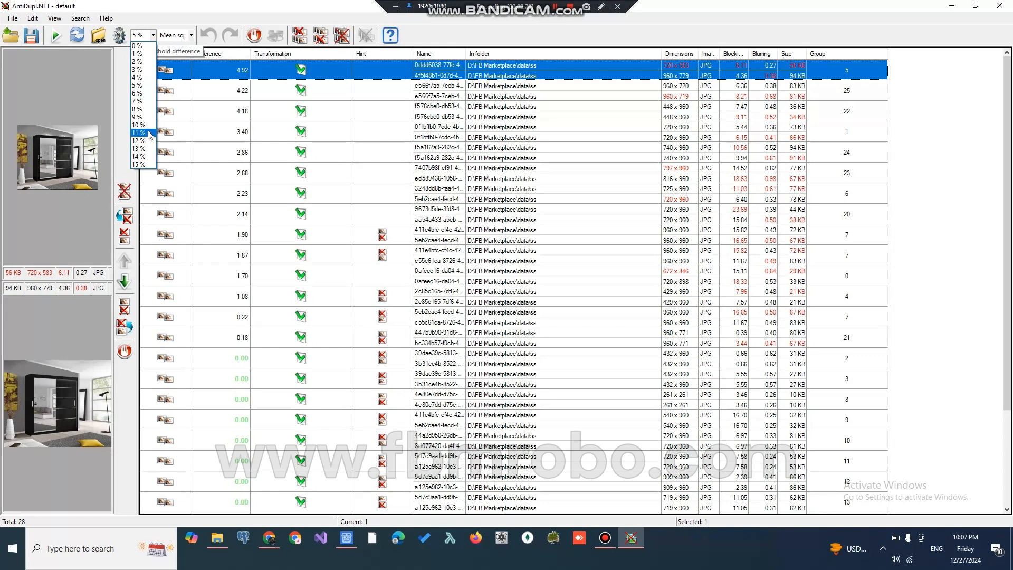
left_click(145, 86)
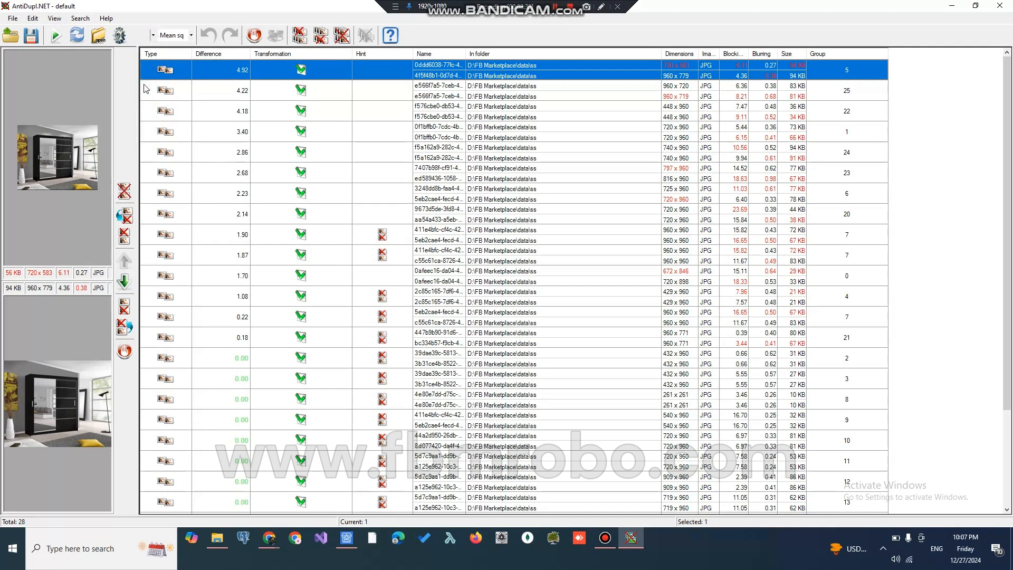
Rerun the duplicate image search and delete the second picture of the first result pair
left_click(55, 35)
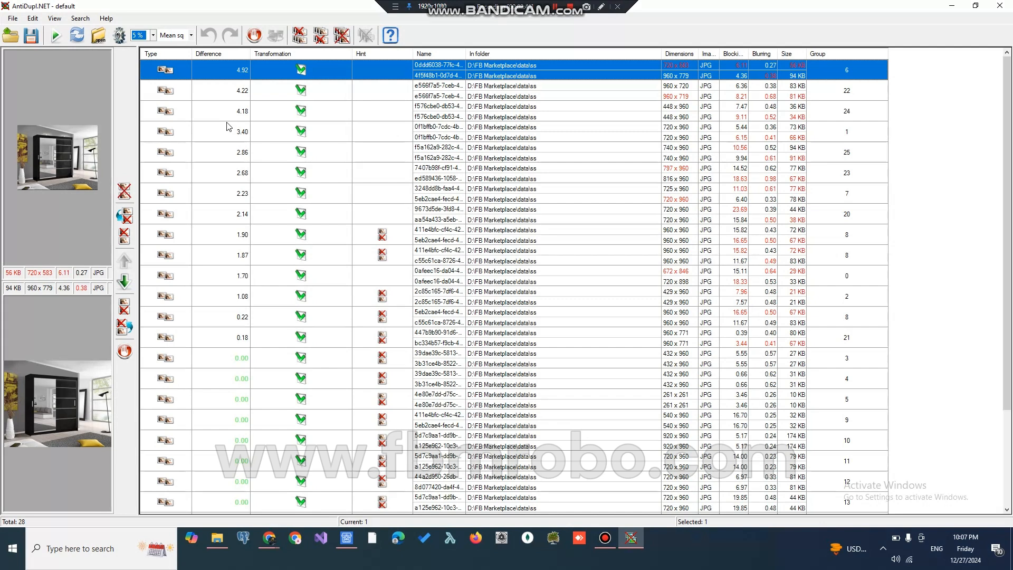
left_click(235, 76)
left_click(124, 306)
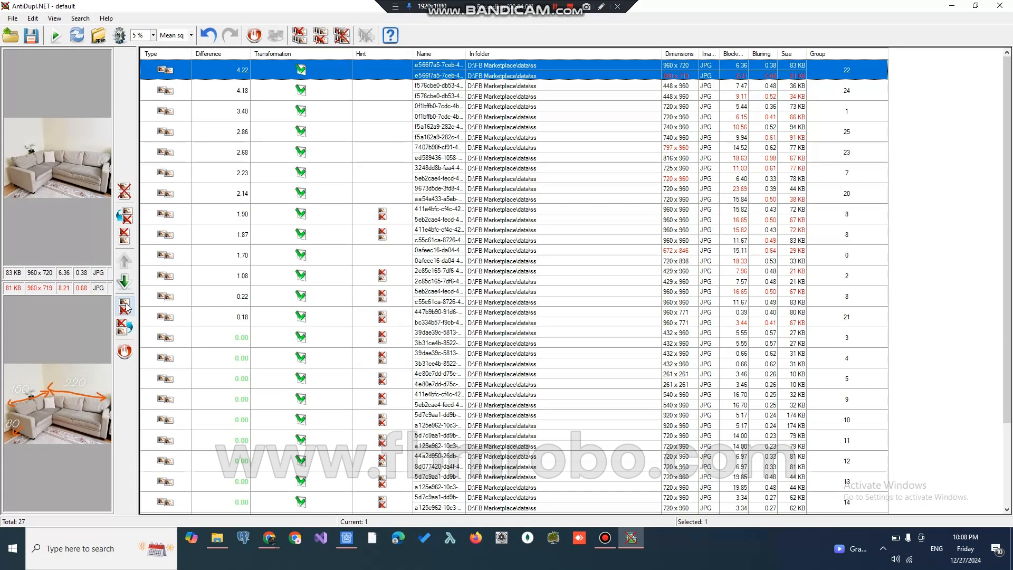
Delete the second picture of each remaining duplicate pair until the result list is cleared
left_click(125, 306)
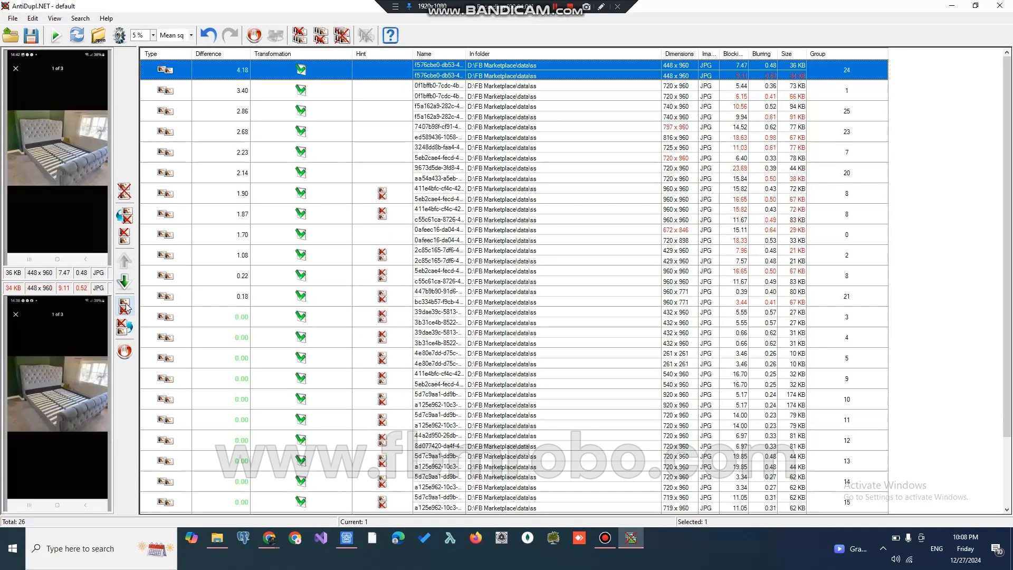
left_click(125, 306)
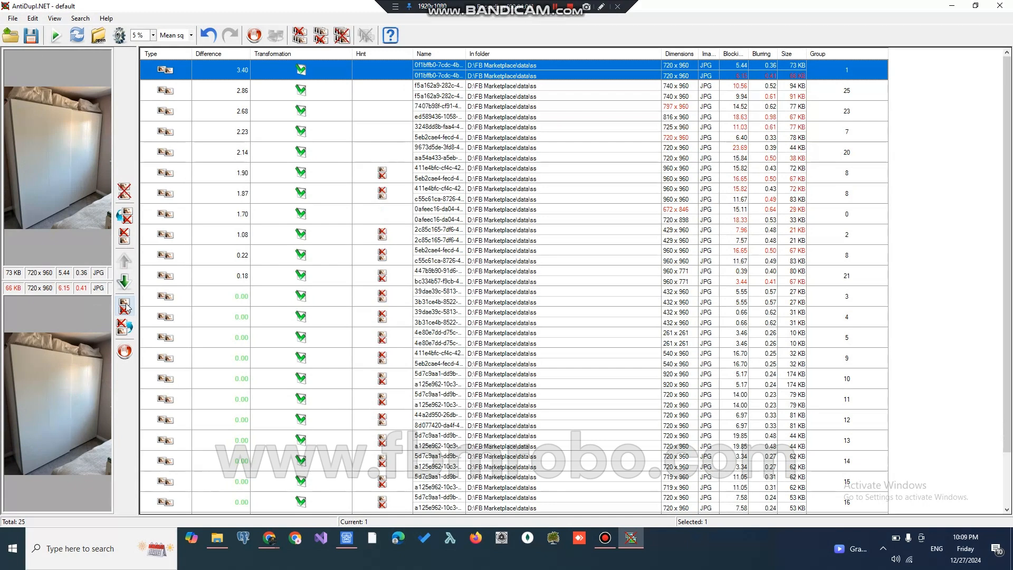
left_click(125, 306)
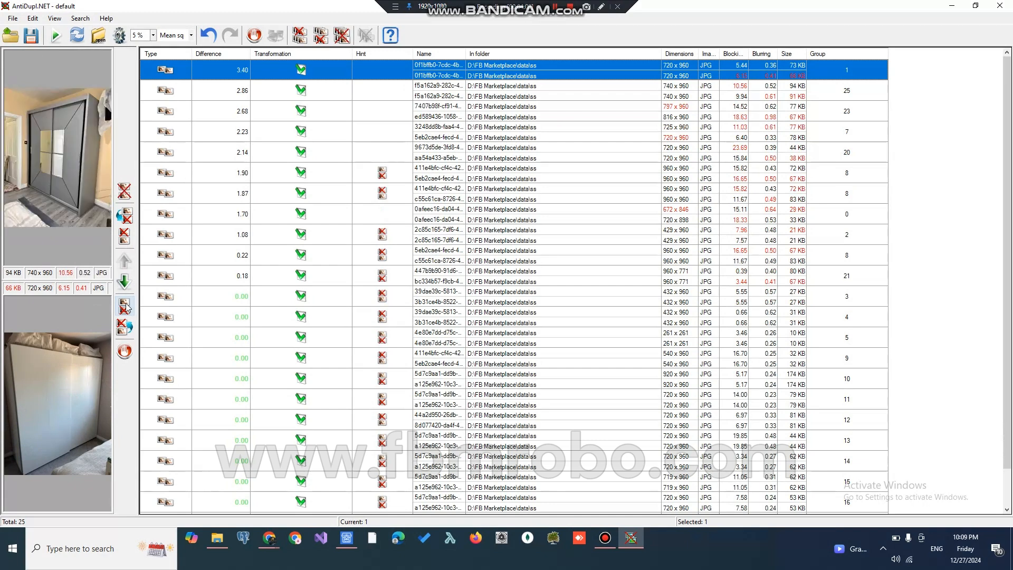
left_click(125, 306)
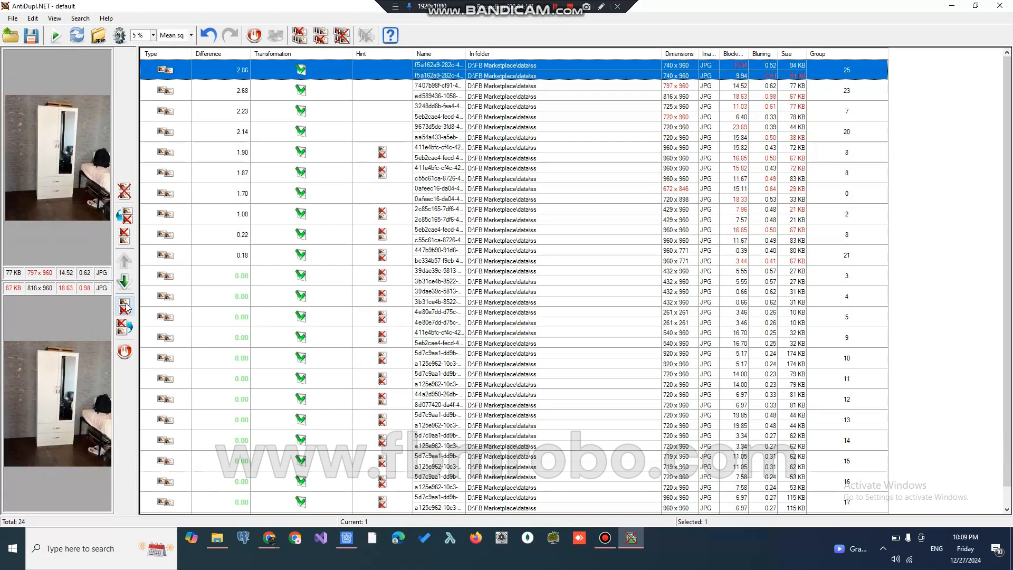
left_click(125, 306)
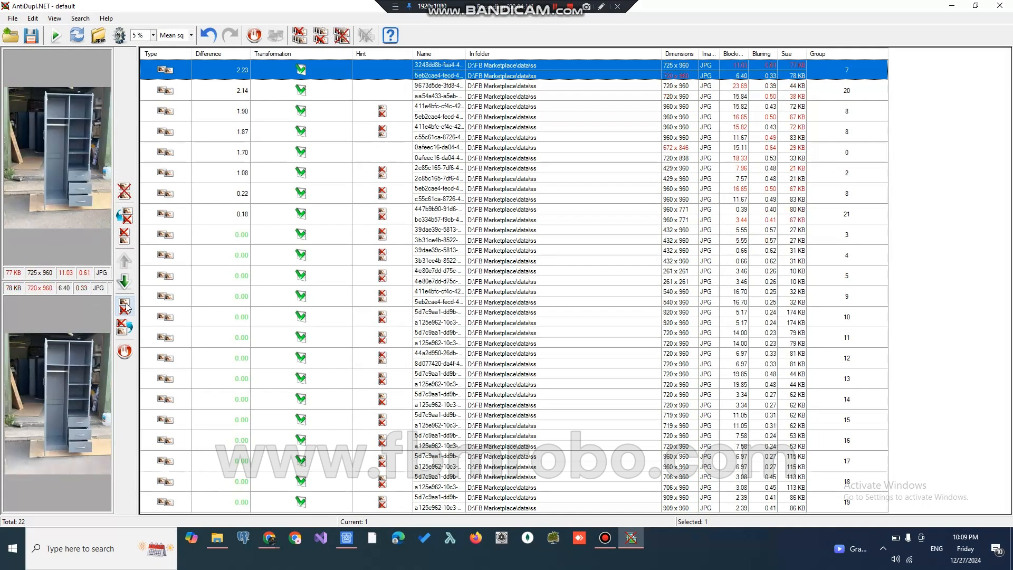
left_click(125, 306)
left_click(125, 307)
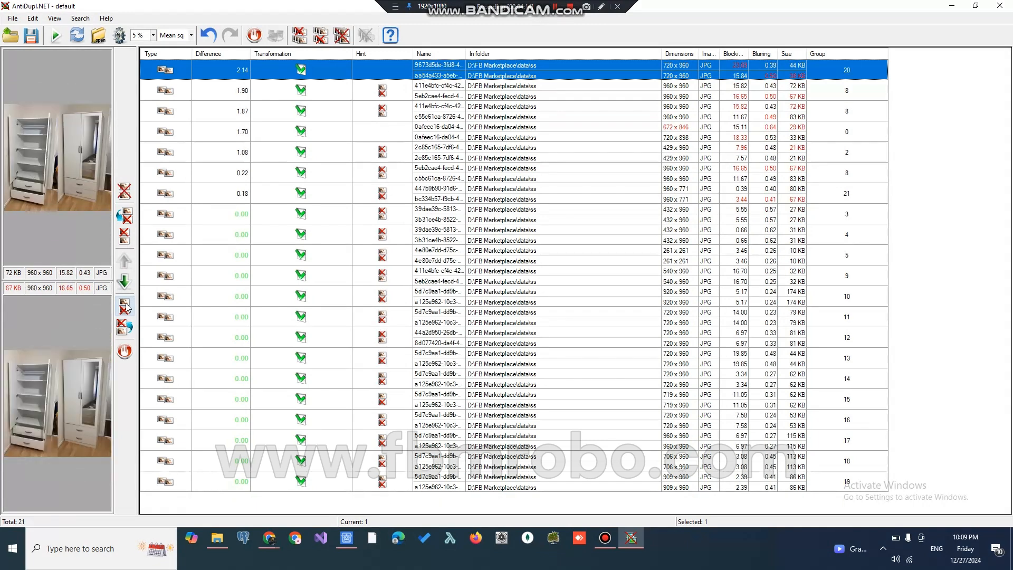
left_click(125, 306)
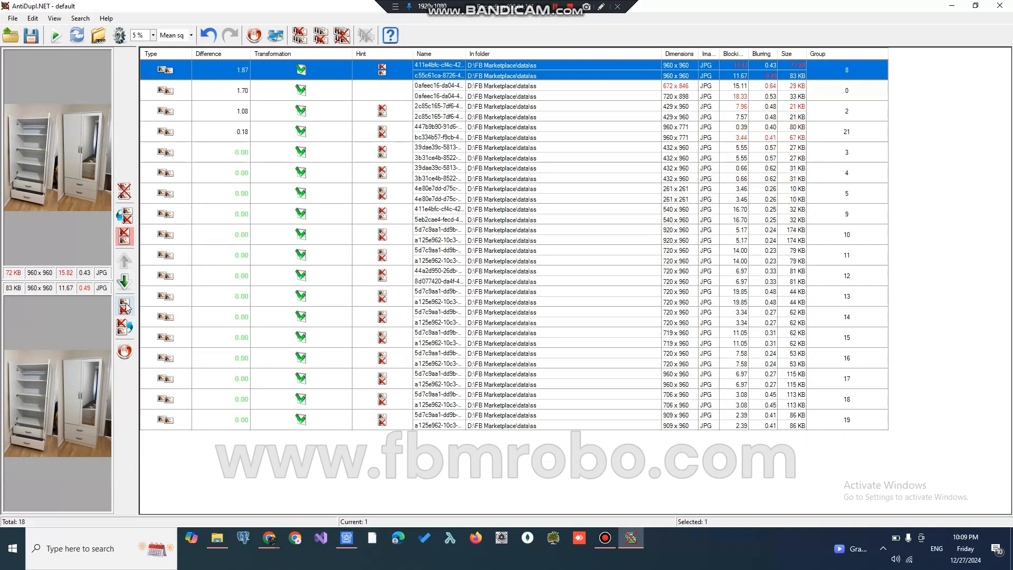
left_click(126, 307)
left_click(126, 306)
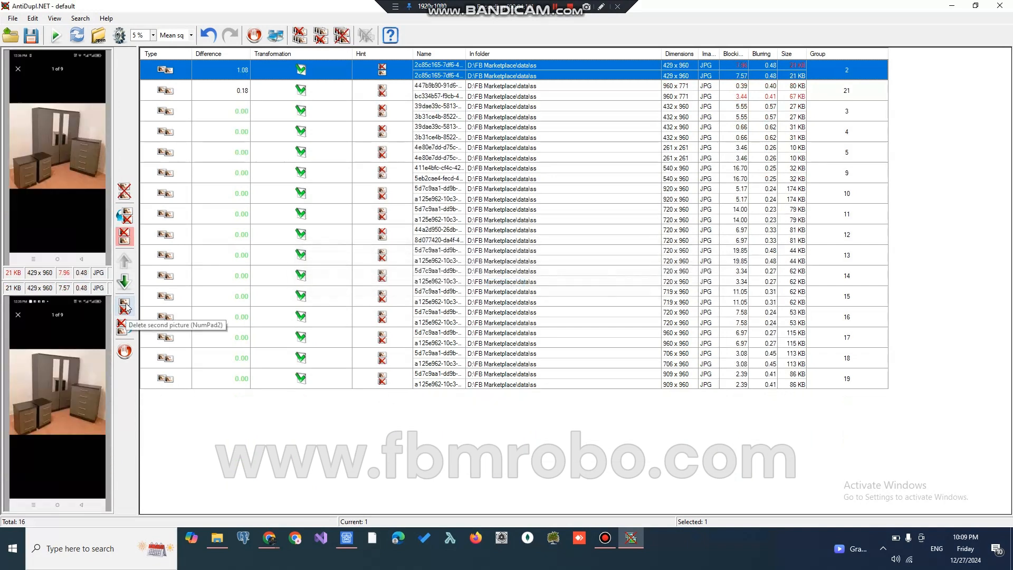
left_click(126, 306)
left_click(126, 306)
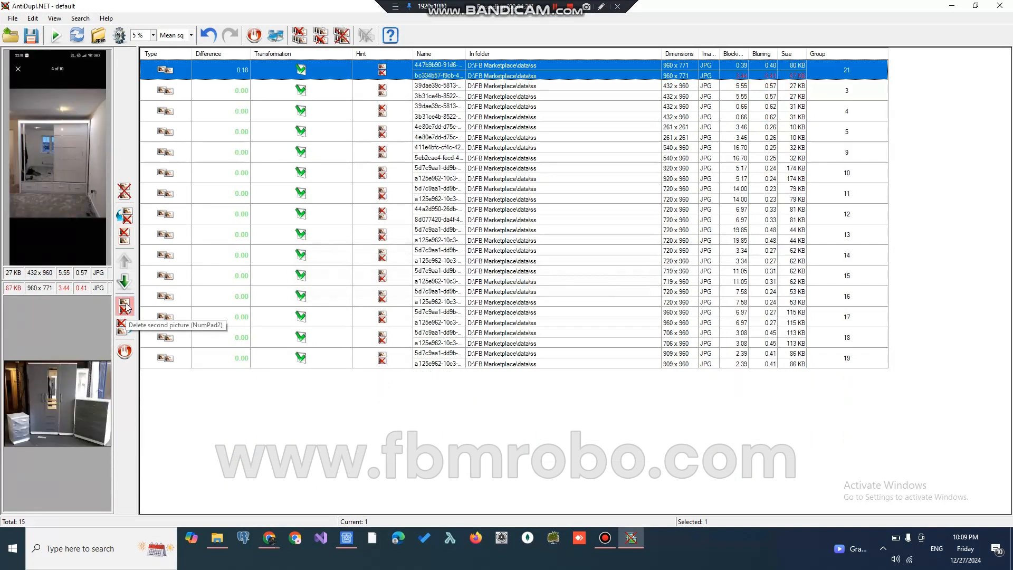
left_click(125, 306)
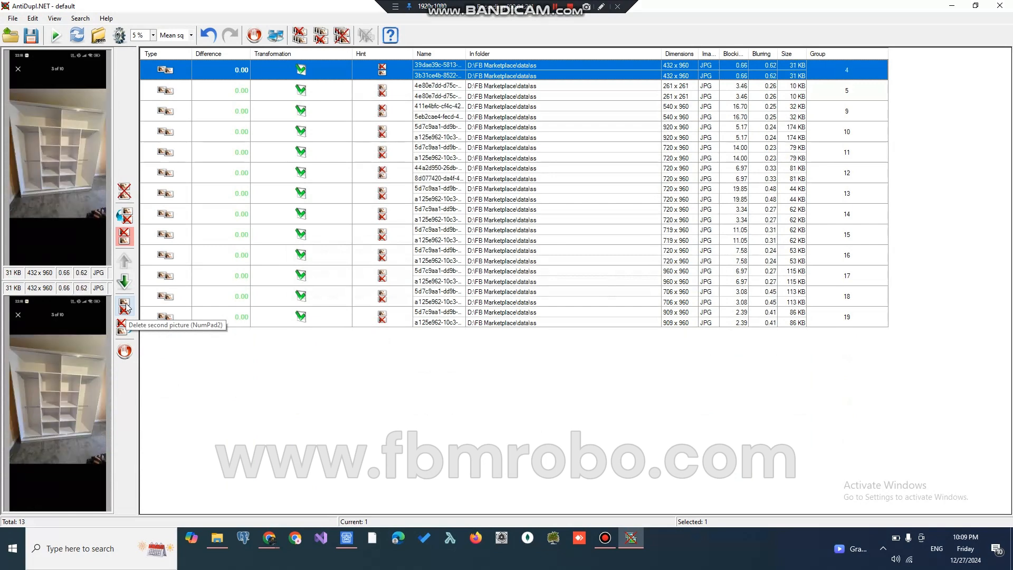
left_click(126, 306)
left_click(125, 306)
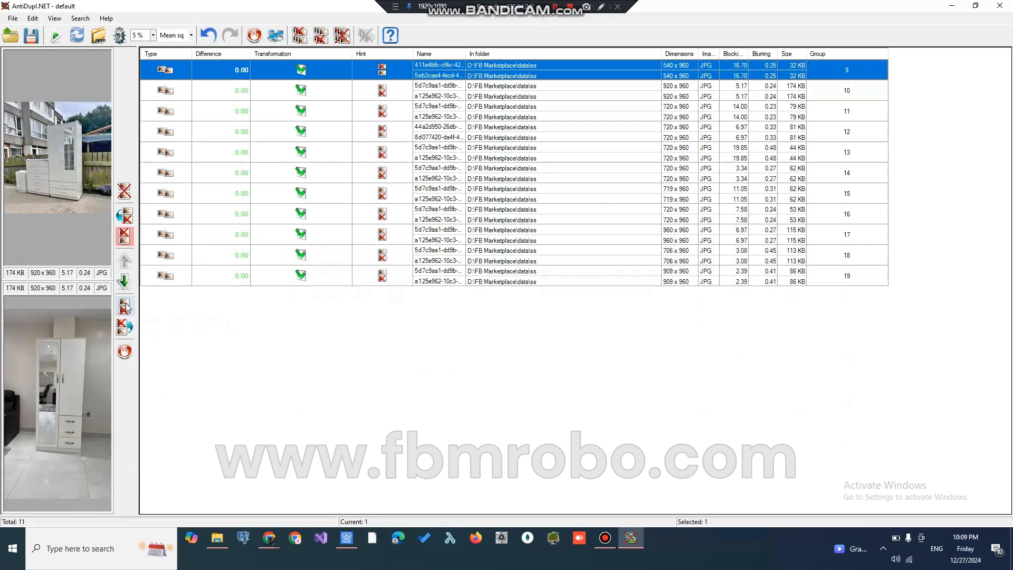
left_click(126, 306)
left_click(126, 306)
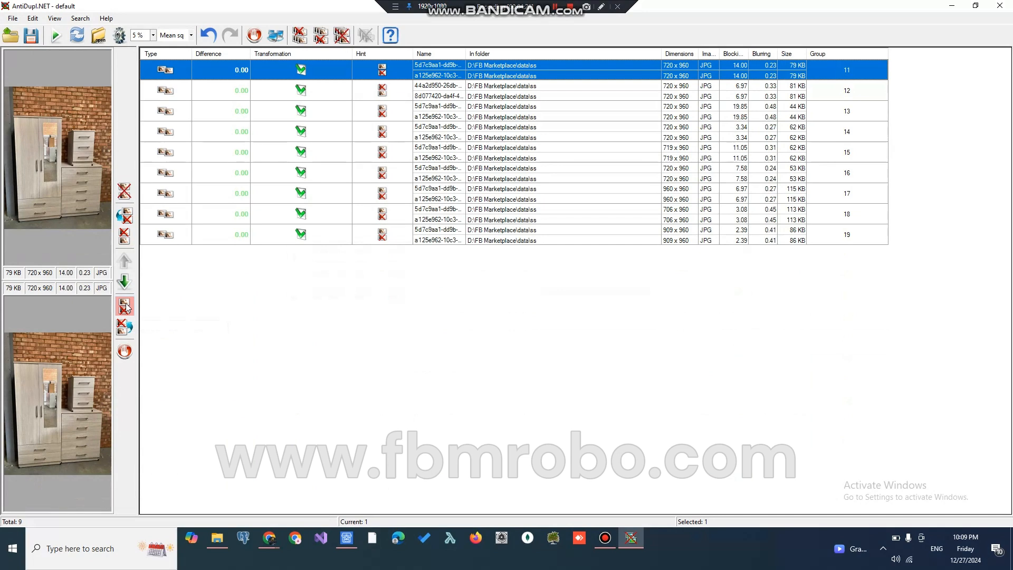
left_click(125, 306)
left_click(126, 306)
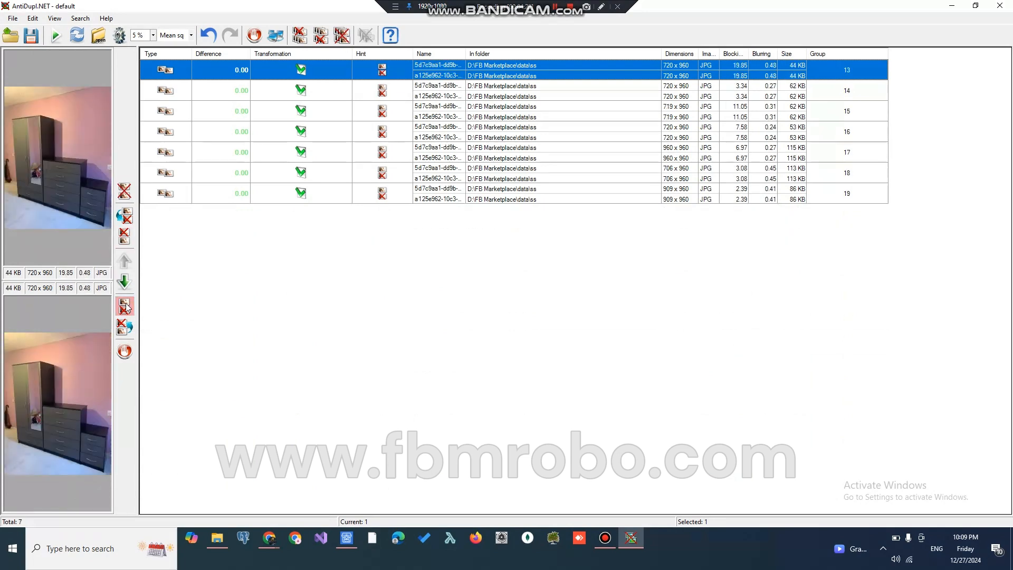
left_click(126, 306)
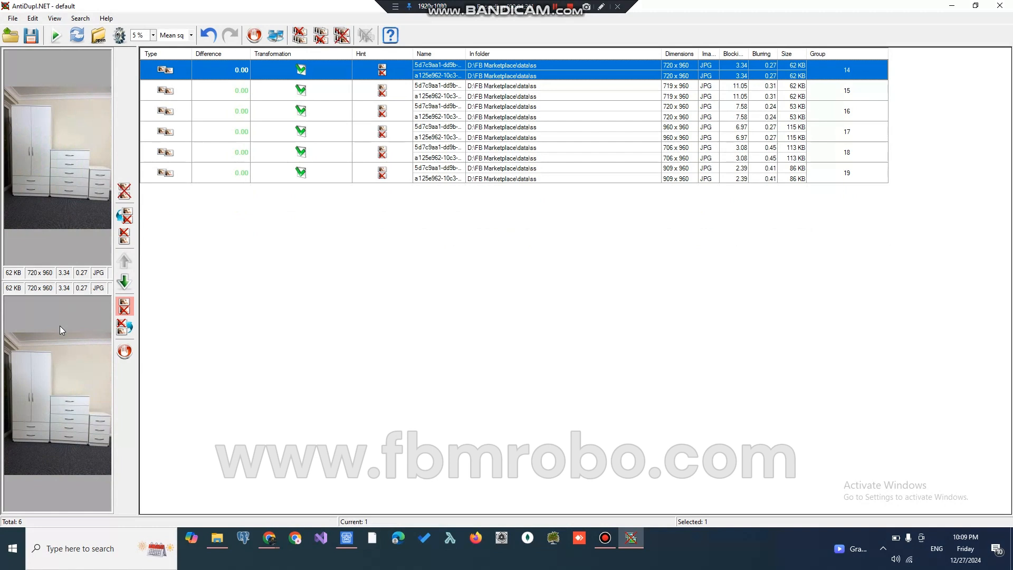
key("KP_2")
key("KP_2")
key("KP_2")
key("KP_2")
key("KP_2")
key("KP_2")
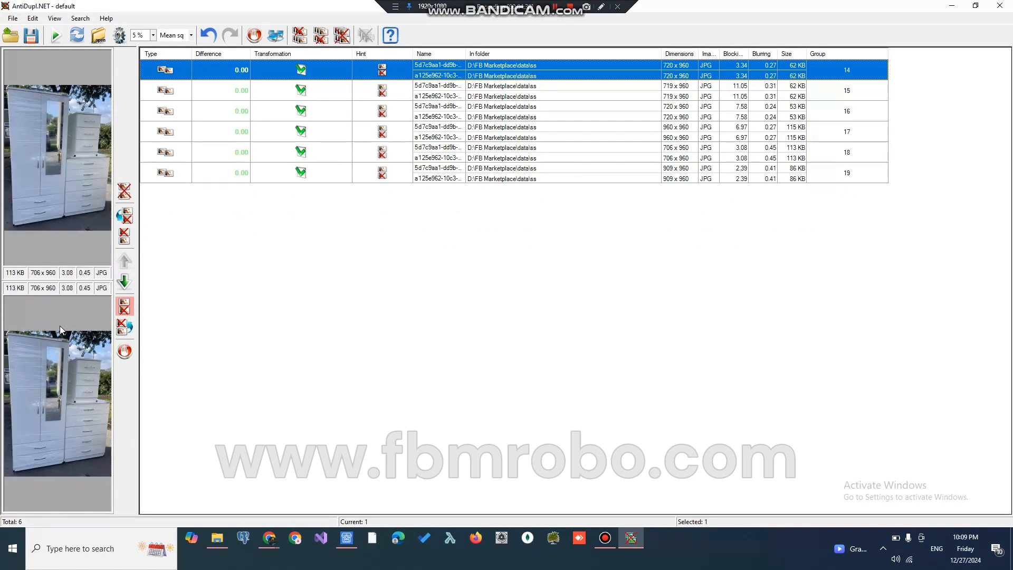
Set the threshold difference to 10 % and run the duplicate image search again
left_click(153, 35)
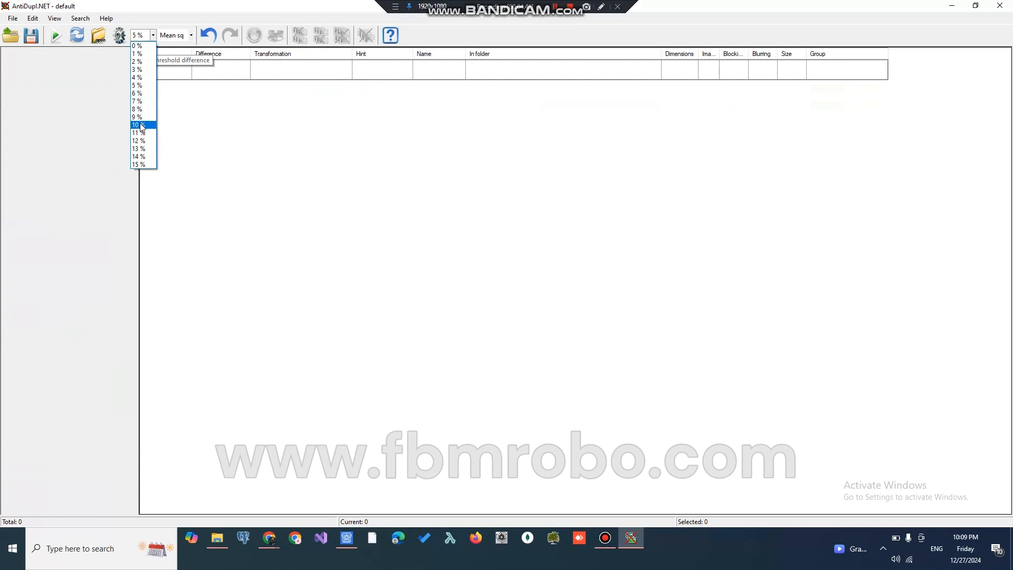
left_click(140, 125)
left_click(55, 39)
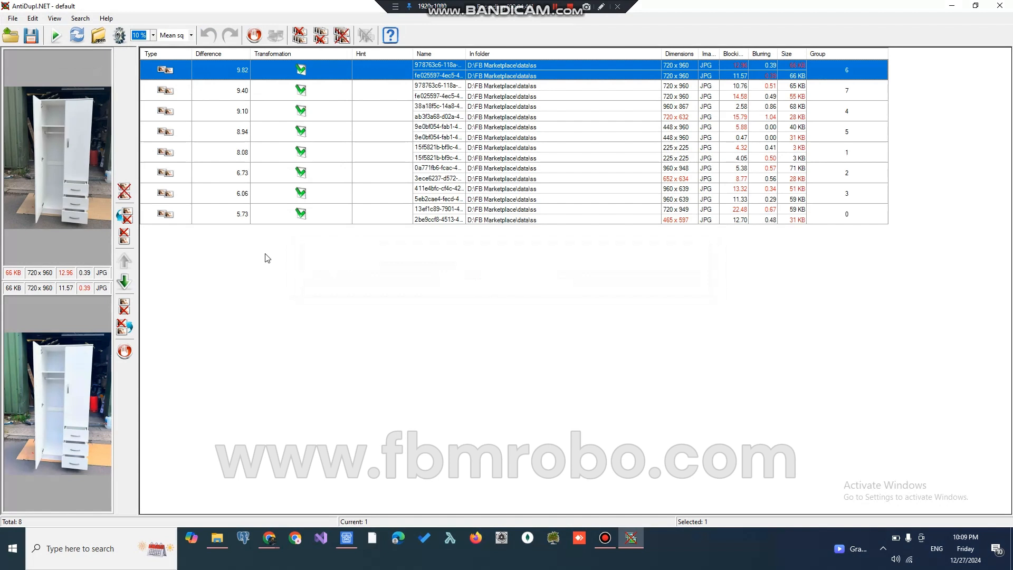
Delete the duplicate picture from every pair in the 10 % search results, starting with the first pair
left_click(232, 78)
key("ctrl+1")
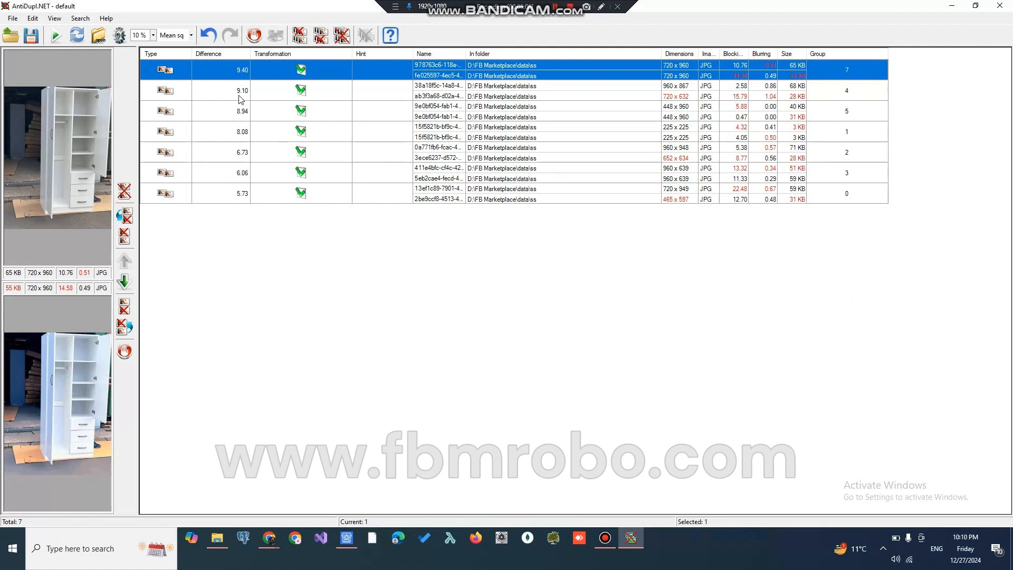
key("Delete")
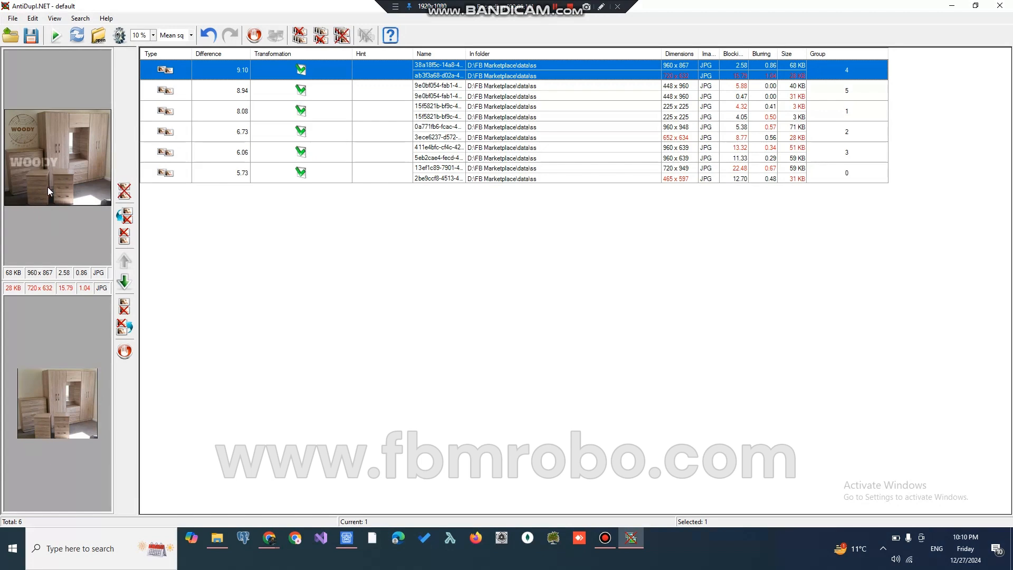
key("Delete")
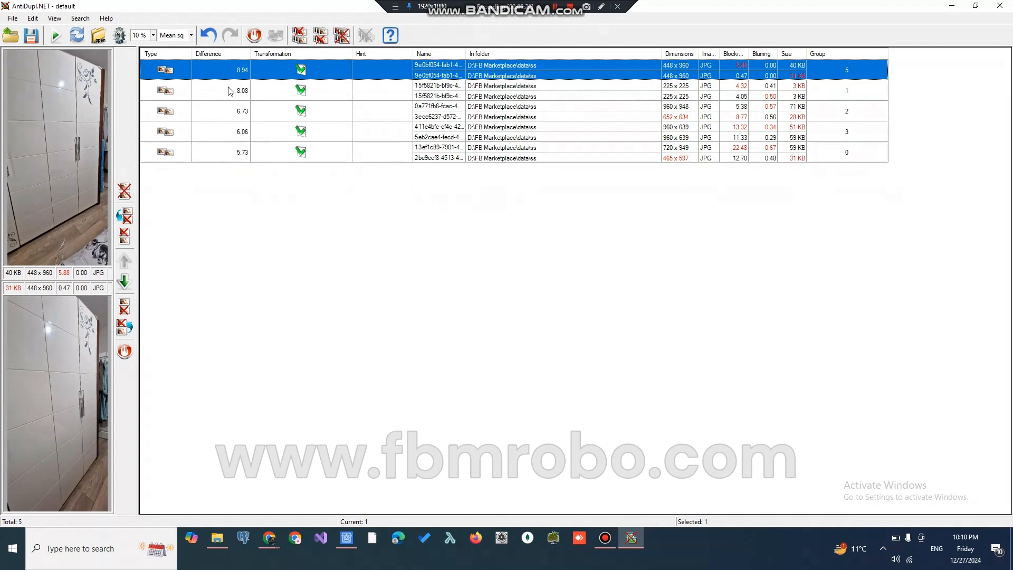
key("Delete")
key("Delete")
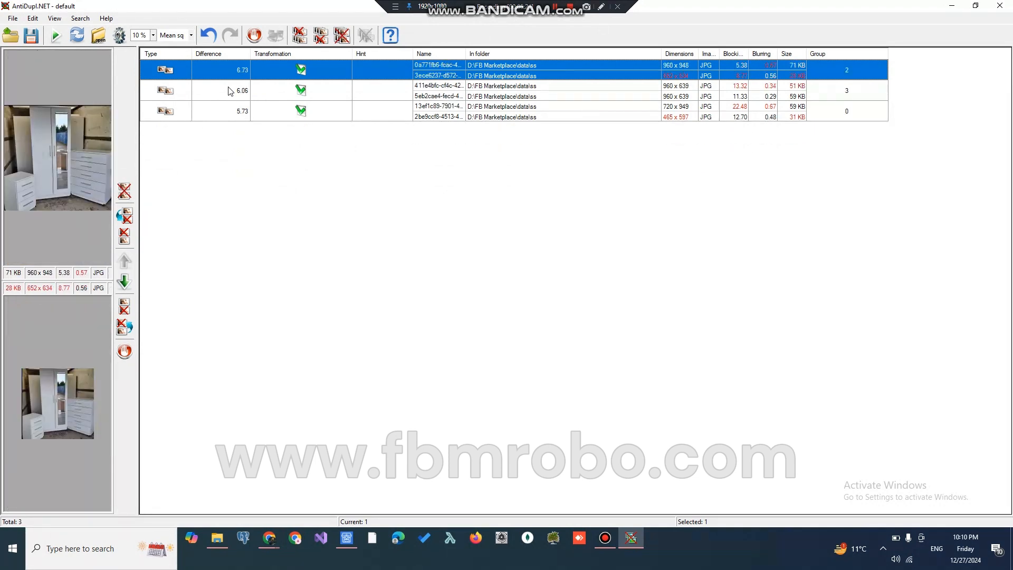
key("Delete")
key("Delete")
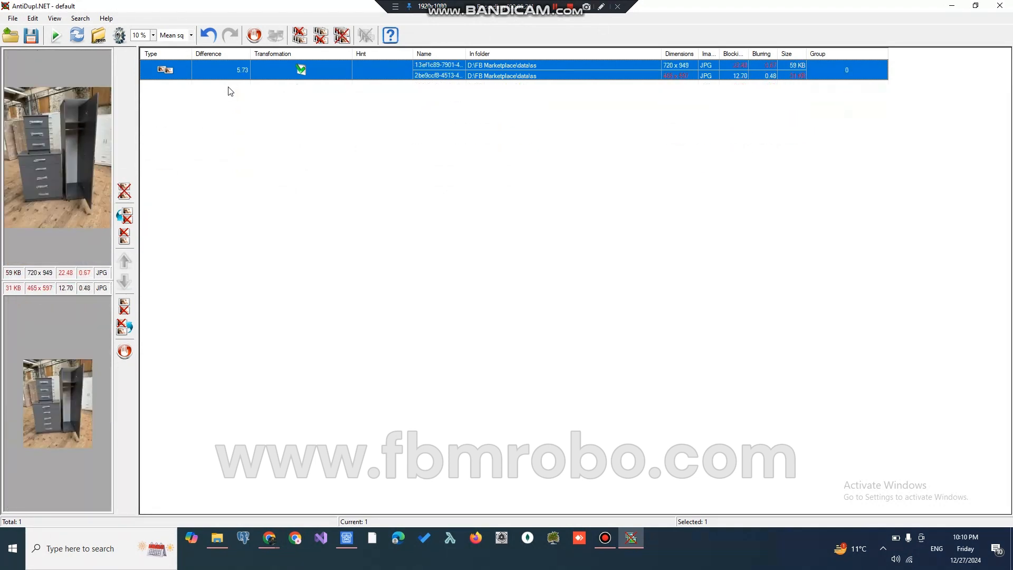
key("Delete")
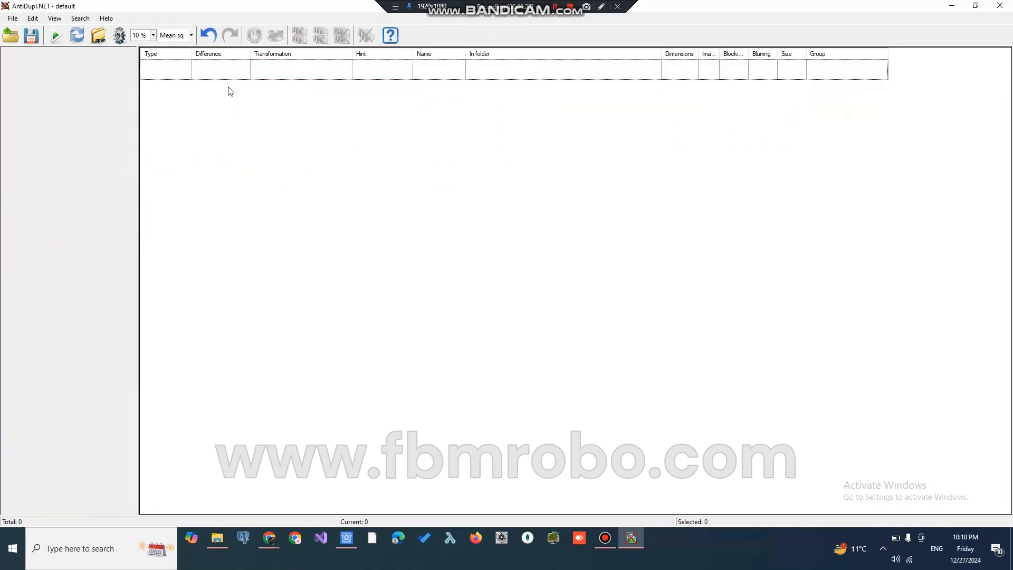
Set the threshold difference to 12 %, rerun the duplicate image search and dismiss the WhatsApp notification
left_click(151, 36)
left_click(139, 141)
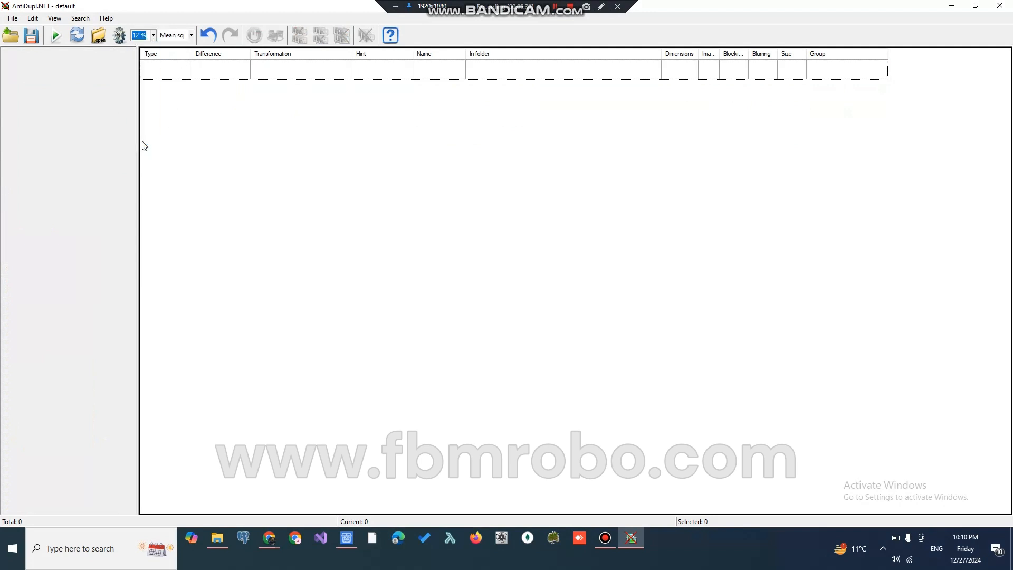
left_click(55, 36)
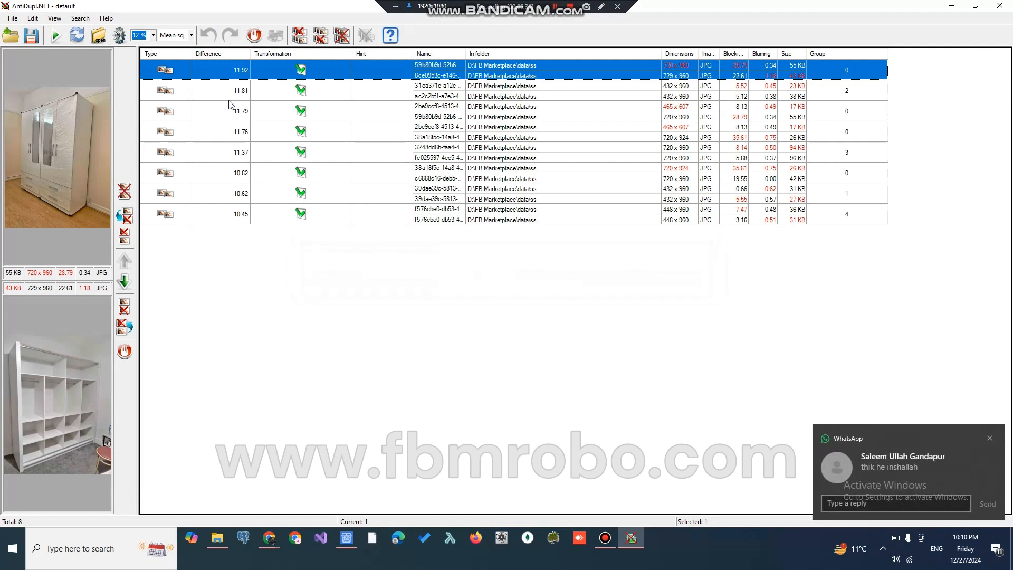
left_click(990, 440)
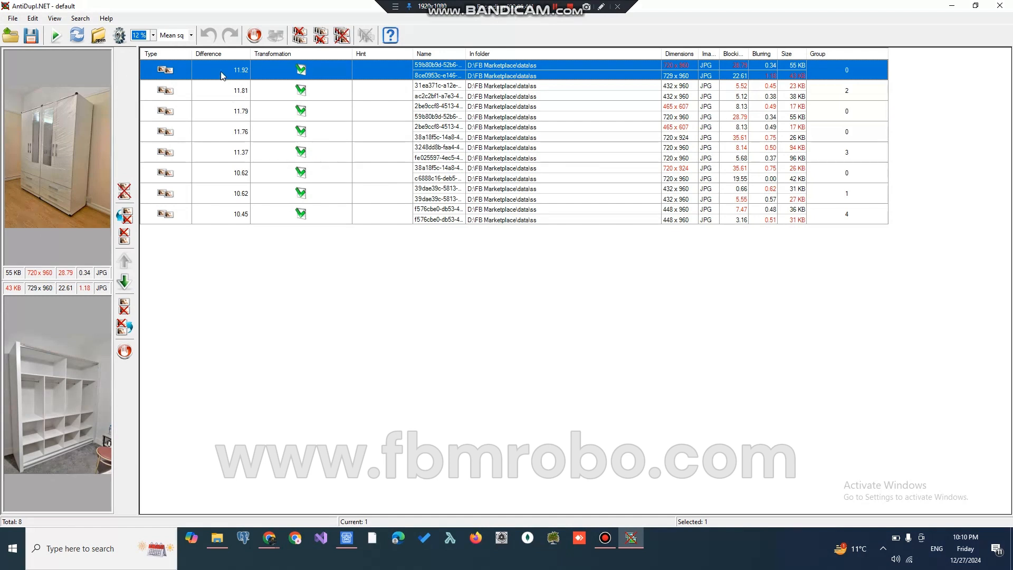
Compare the result pairs in order from the second one and delete the duplicate from the black open wardrobe pair
left_click(235, 91)
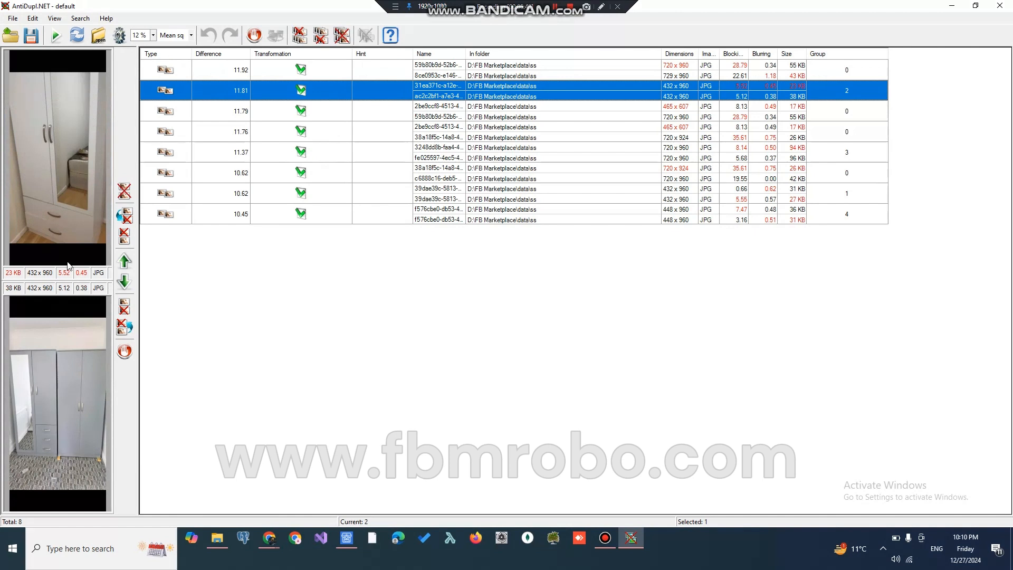
left_click(233, 112)
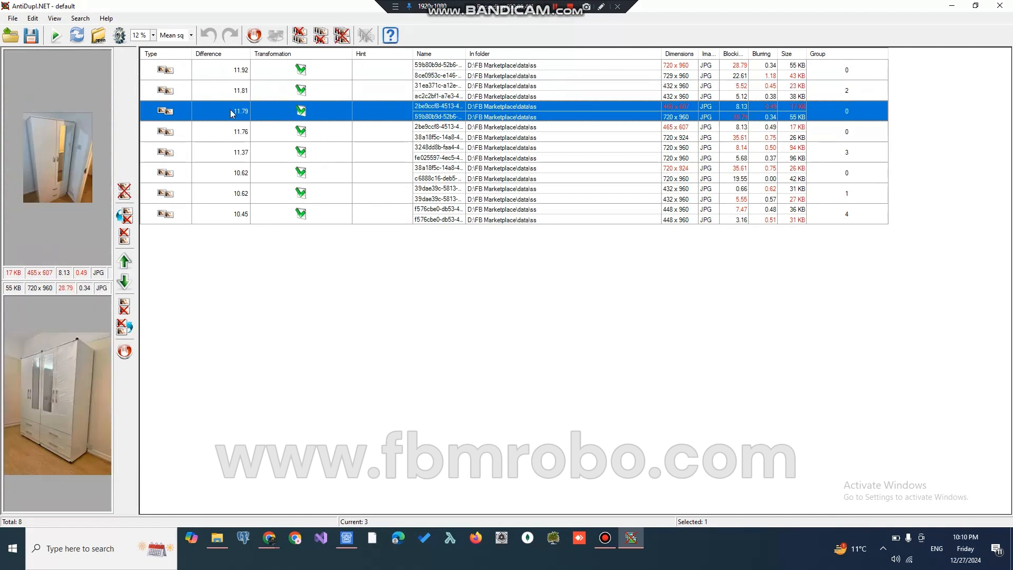
left_click(231, 138)
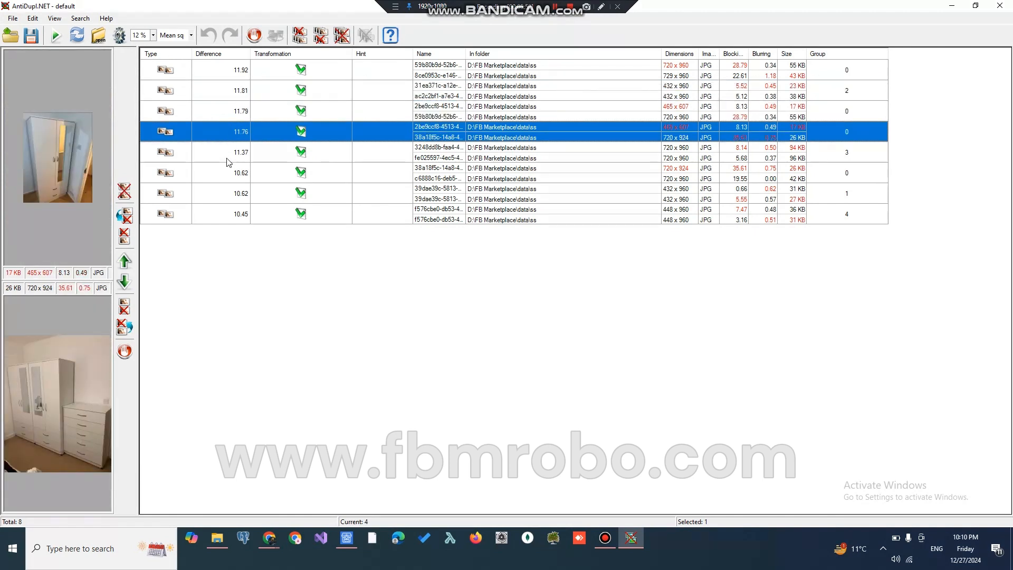
left_click(228, 161)
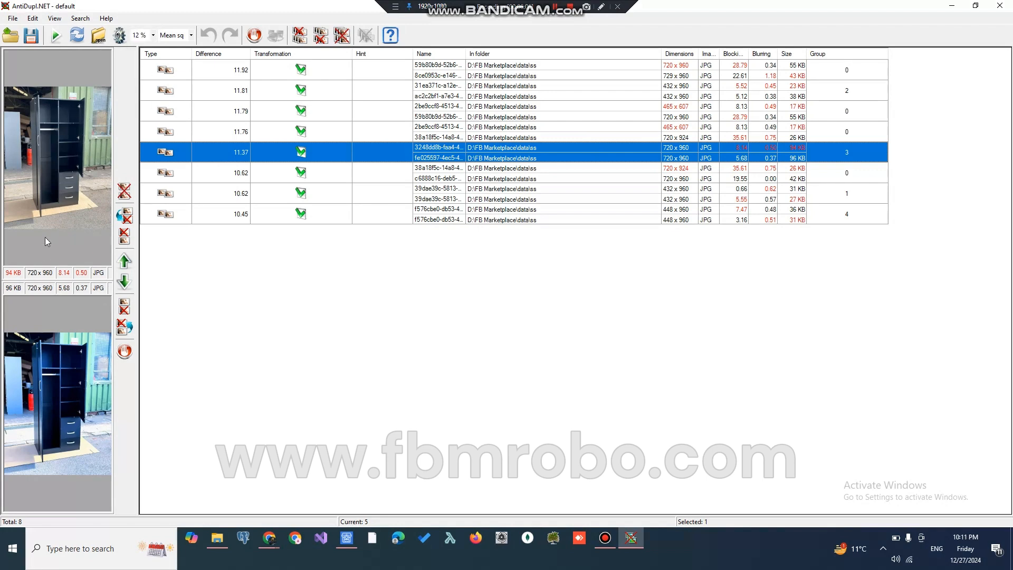
key("Delete")
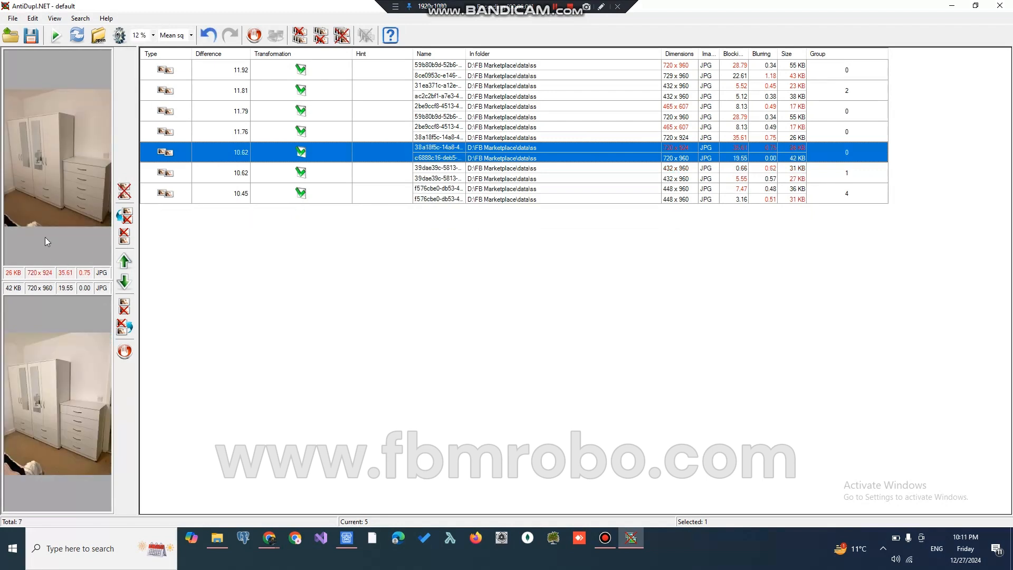
Compare the pictures in the pairs just above and return to the white wardrobe and drawers pair
key("Up")
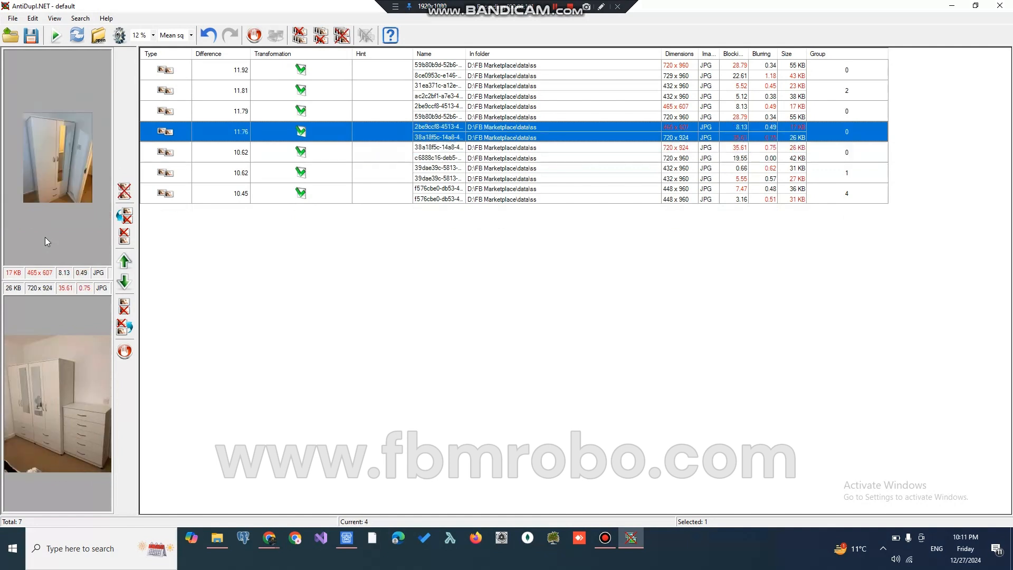
key("Up")
key("Down")
key("Down")
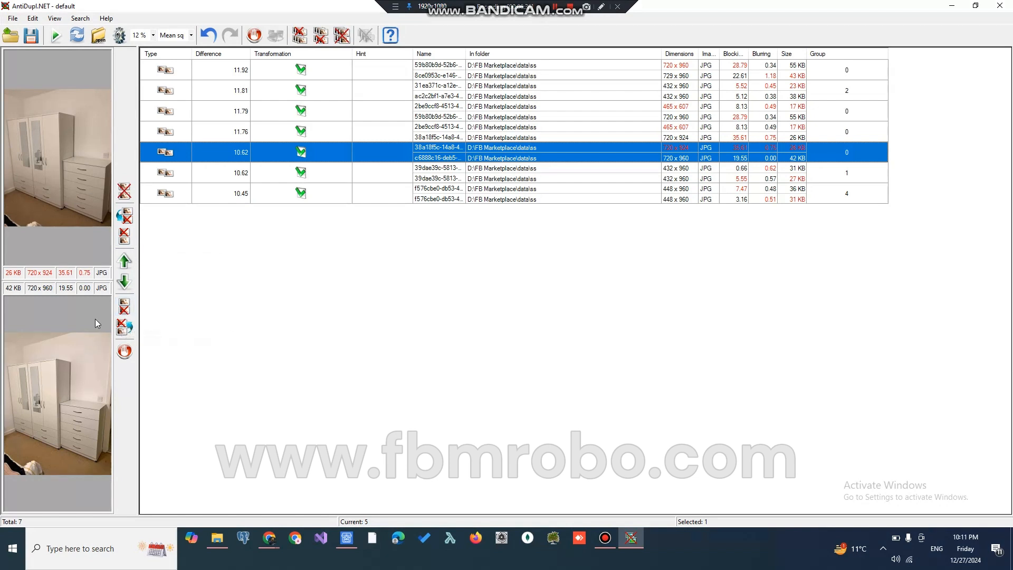
Delete the first picture from the white wardrobe and drawers pair and from the grey bed pair at the end of the results
key("KP_1")
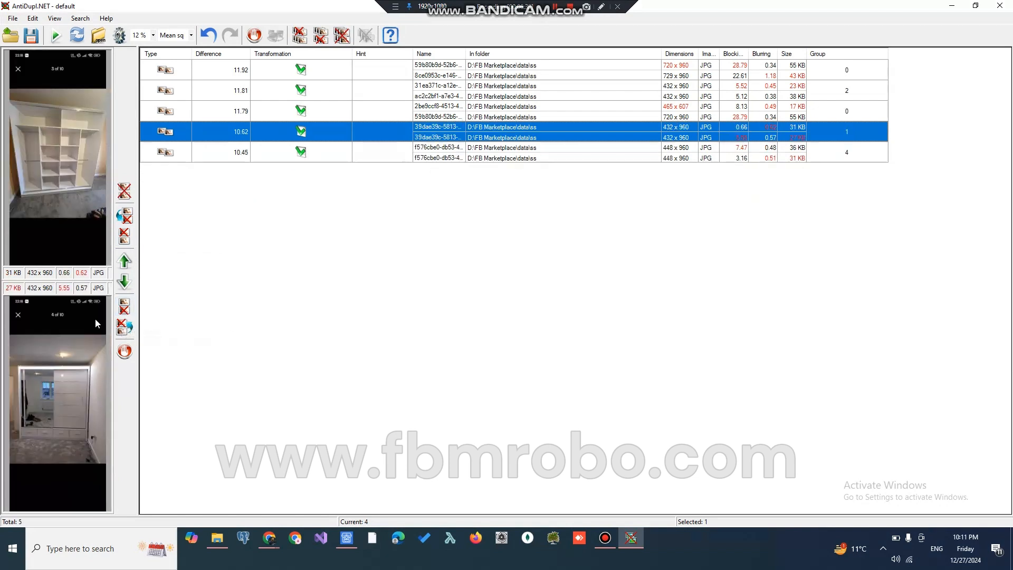
key("Down")
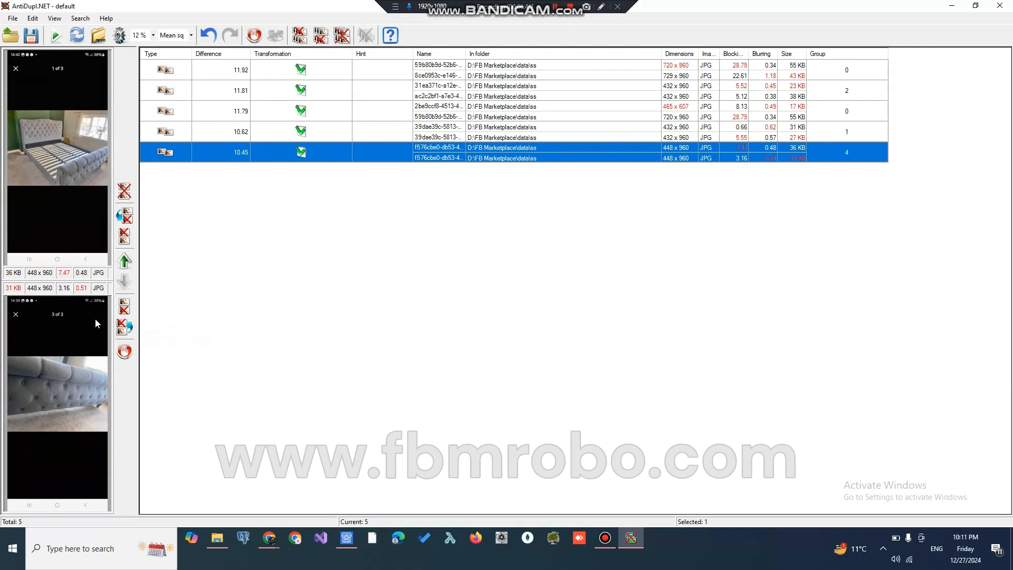
key("KP_1")
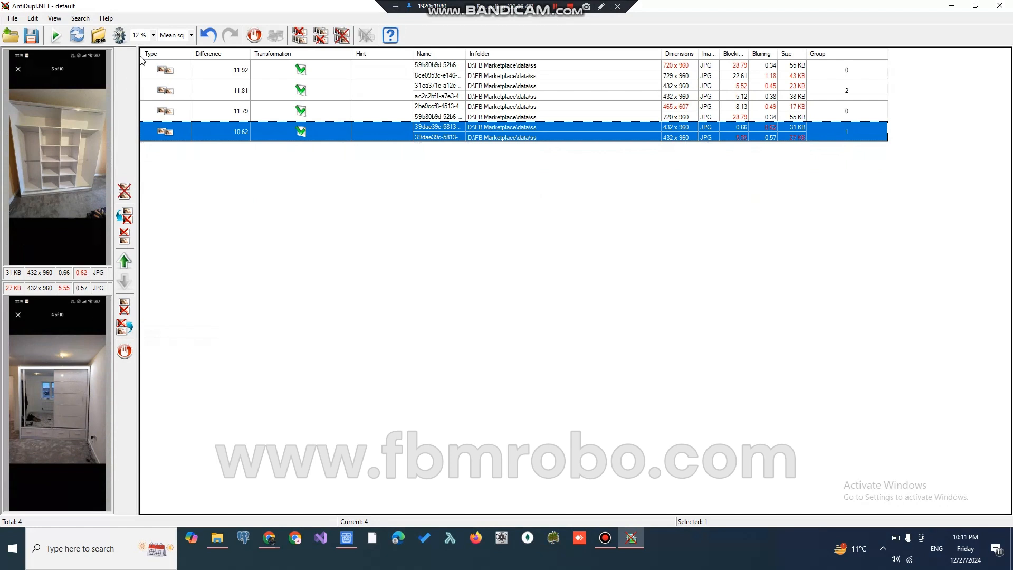
Set the threshold difference to 13 %, rerun the duplicate image search and show the second result pair
left_click(153, 35)
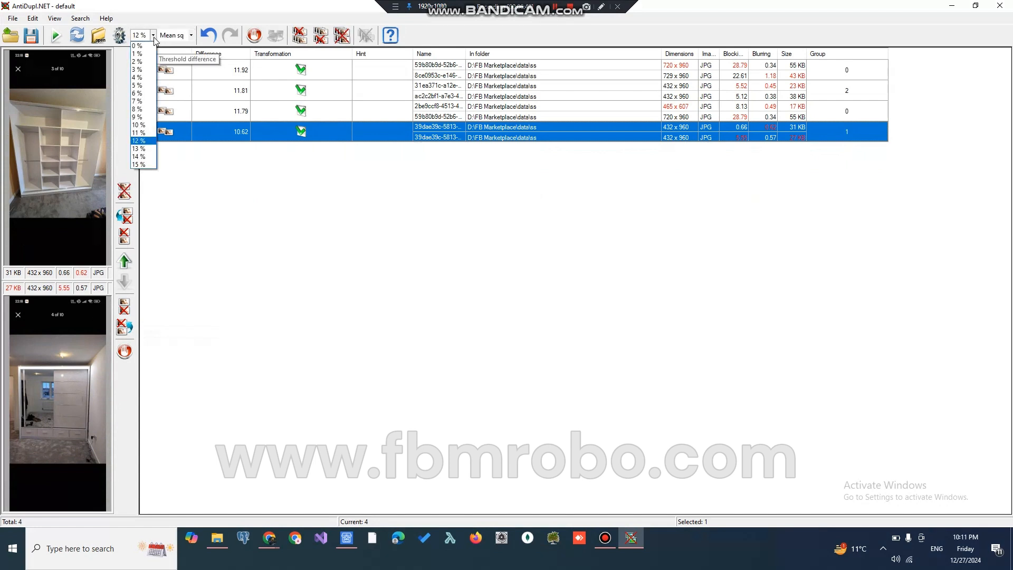
left_click(140, 149)
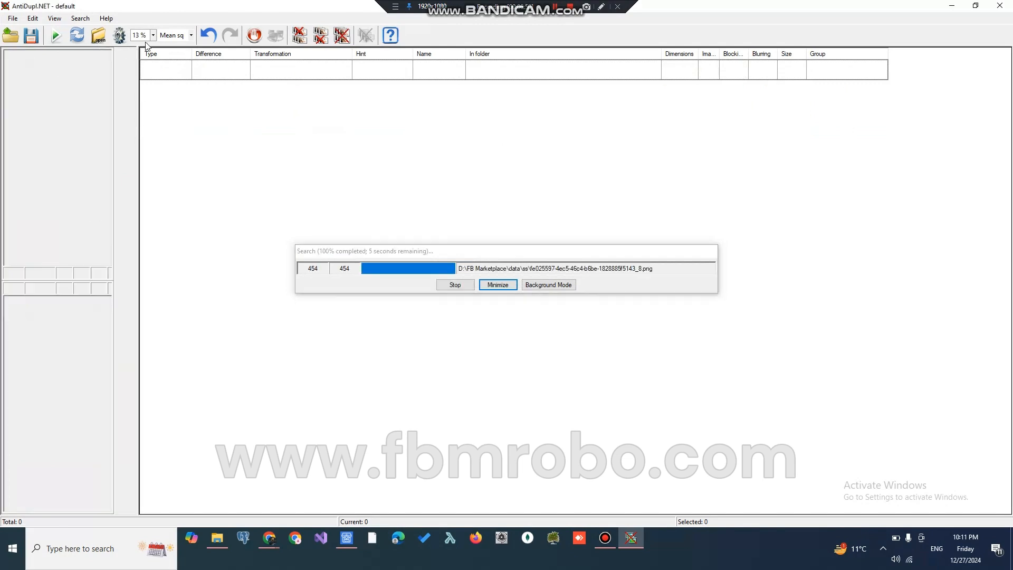
left_click(172, 99)
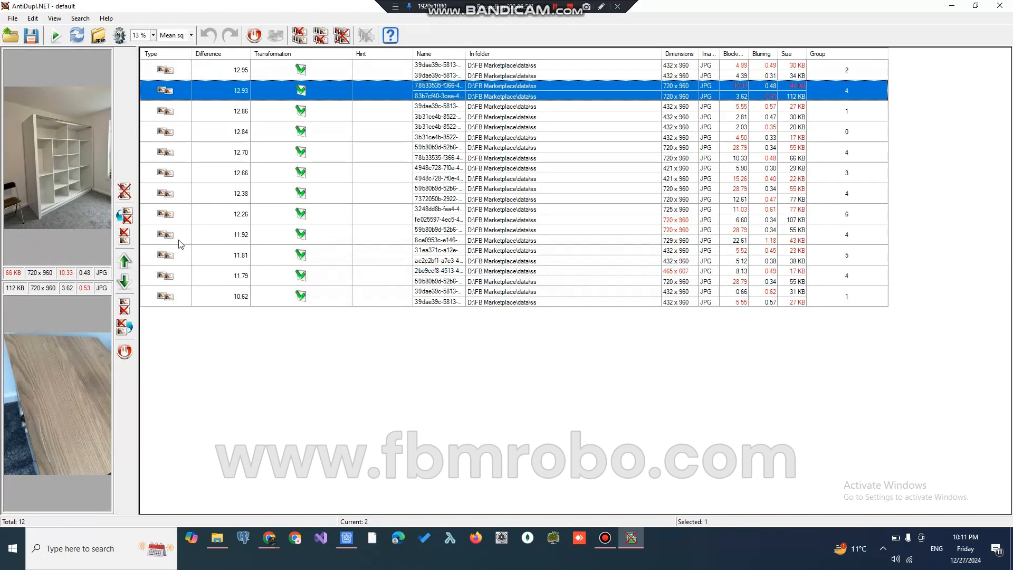
Compare the pictures in the last result pair and in the first few pairs of the 13 % results
left_click(177, 292)
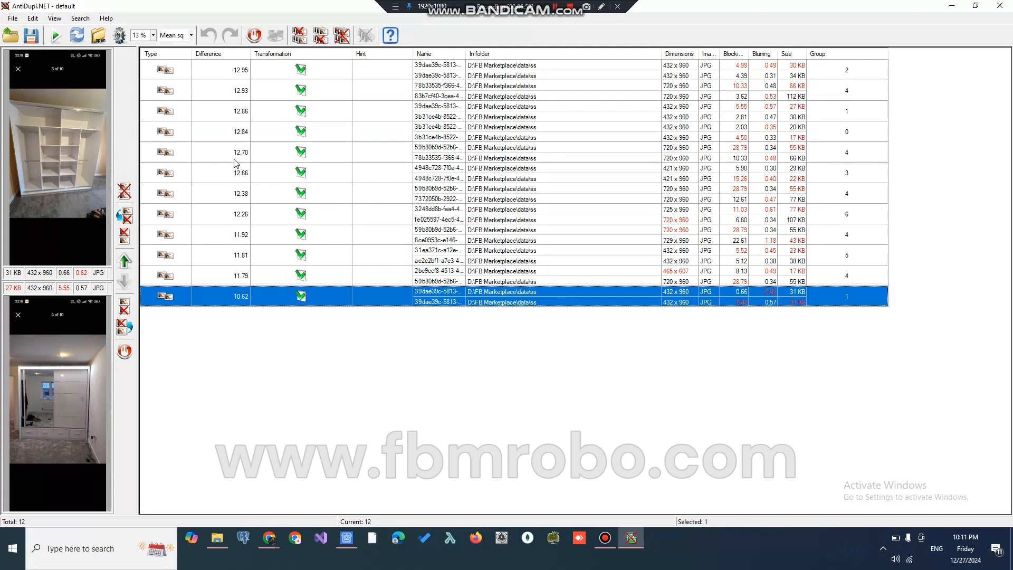
left_click(238, 138)
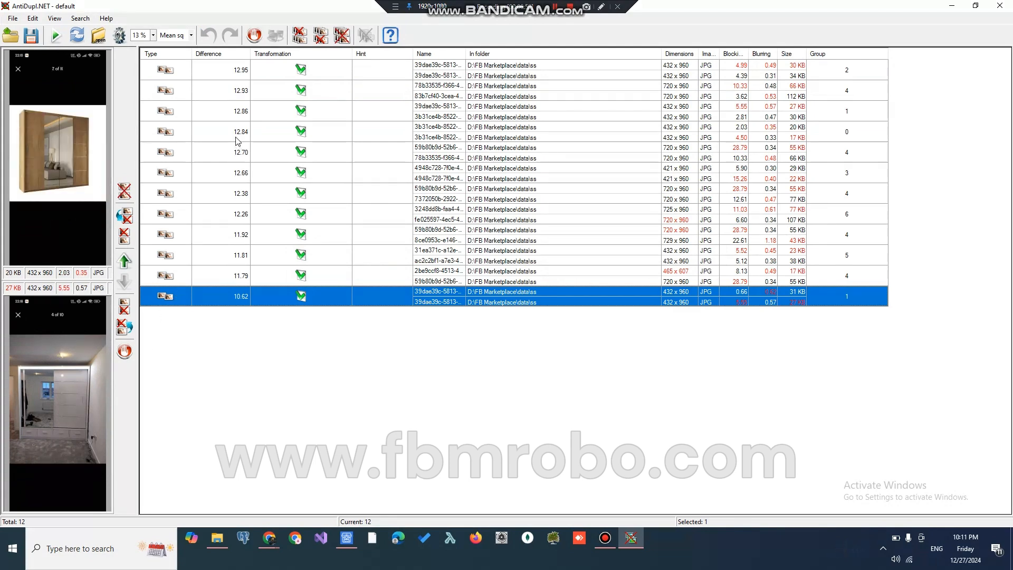
left_click(216, 117)
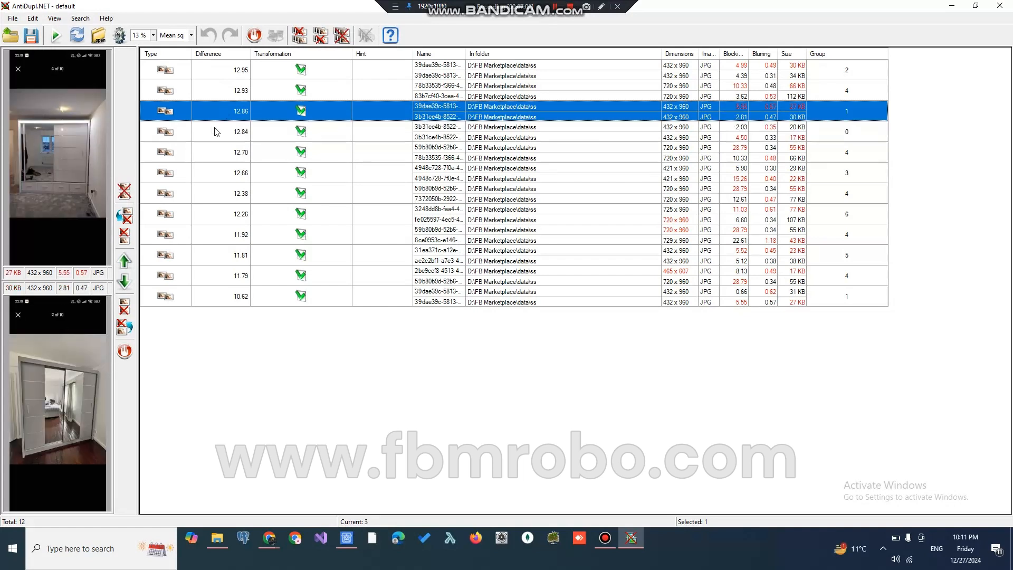
left_click(257, 93)
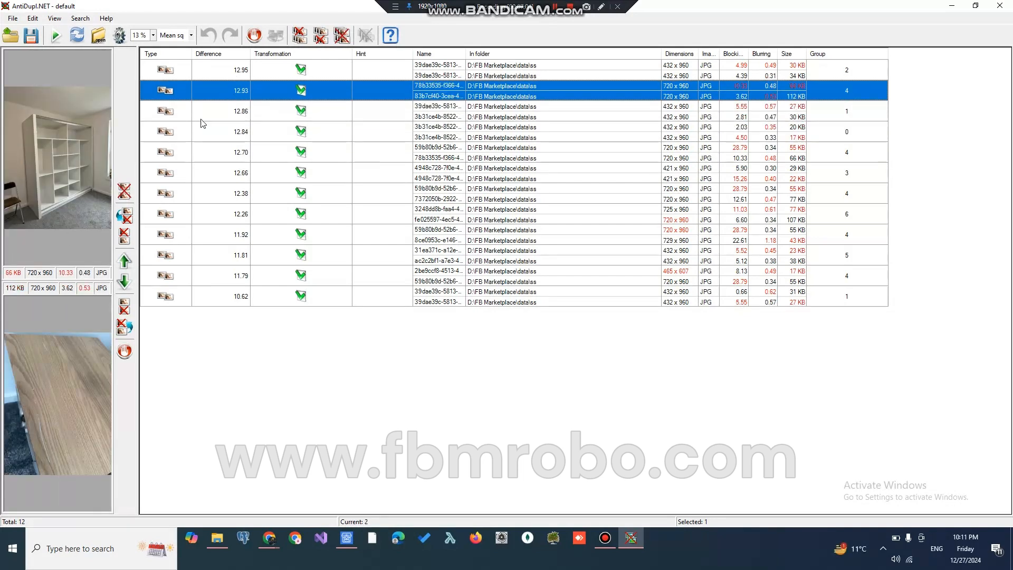
left_click(243, 72)
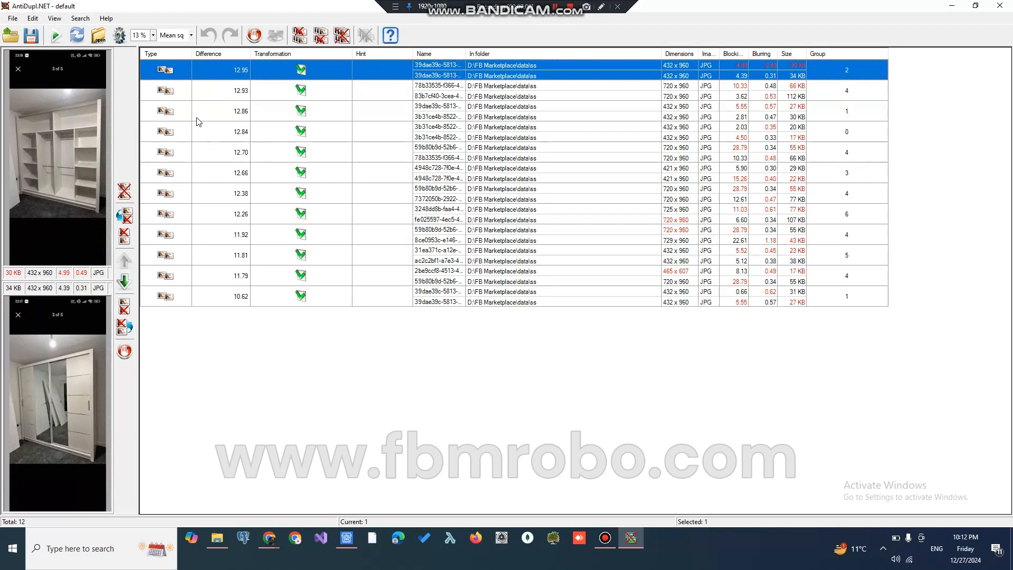
Change the image comparison algorithm to SSIM and rerun the duplicate image search
left_click(189, 40)
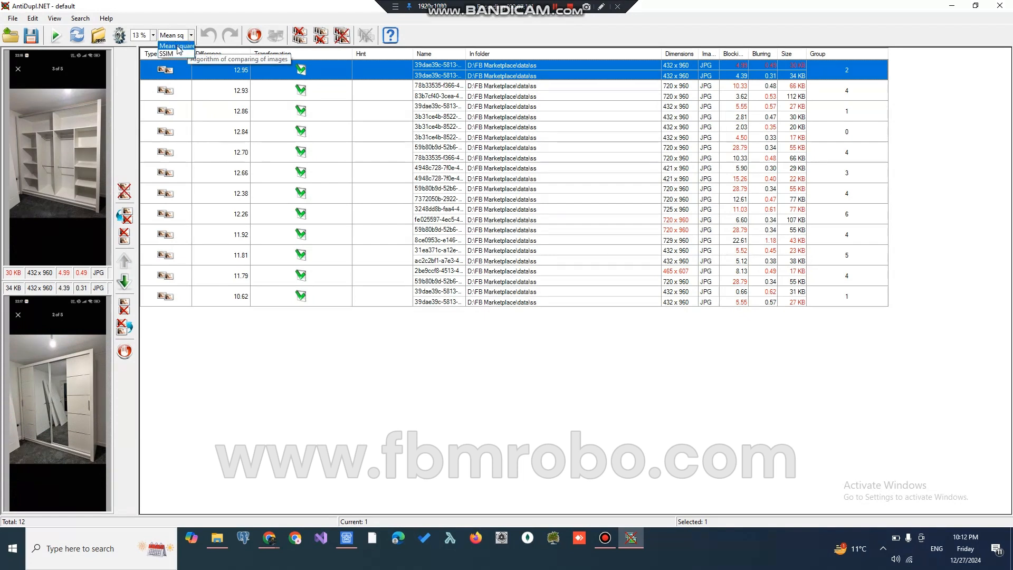
left_click(180, 47)
left_click(190, 37)
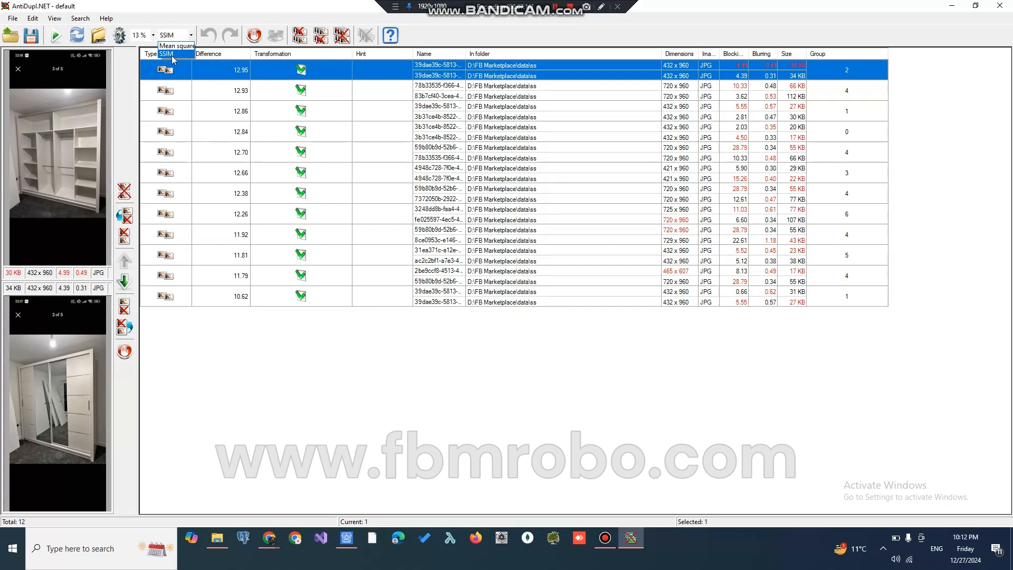
left_click(172, 55)
left_click(56, 39)
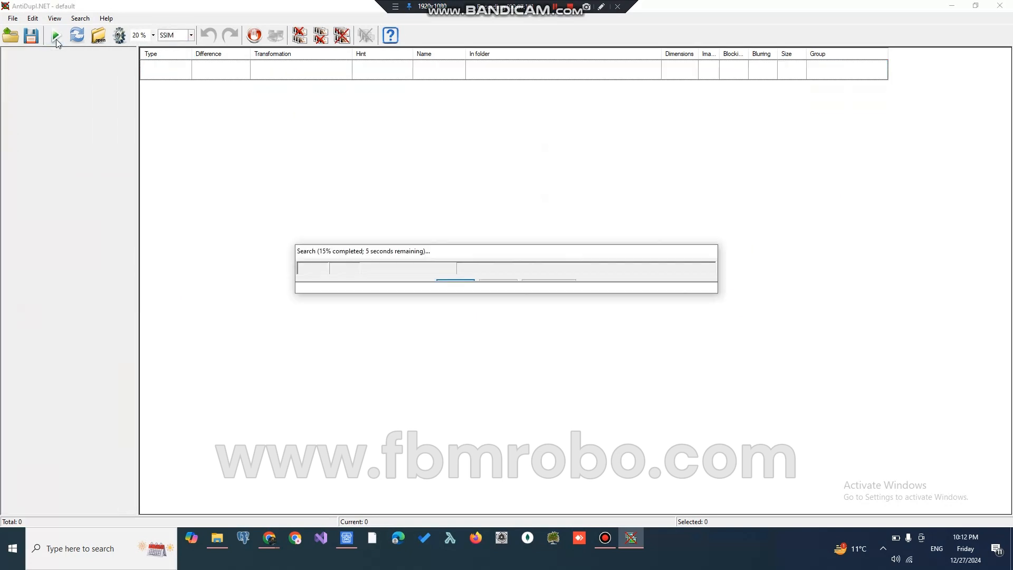
Keep SSIM as the comparison algorithm and set the threshold difference to 50 %
left_click(190, 39)
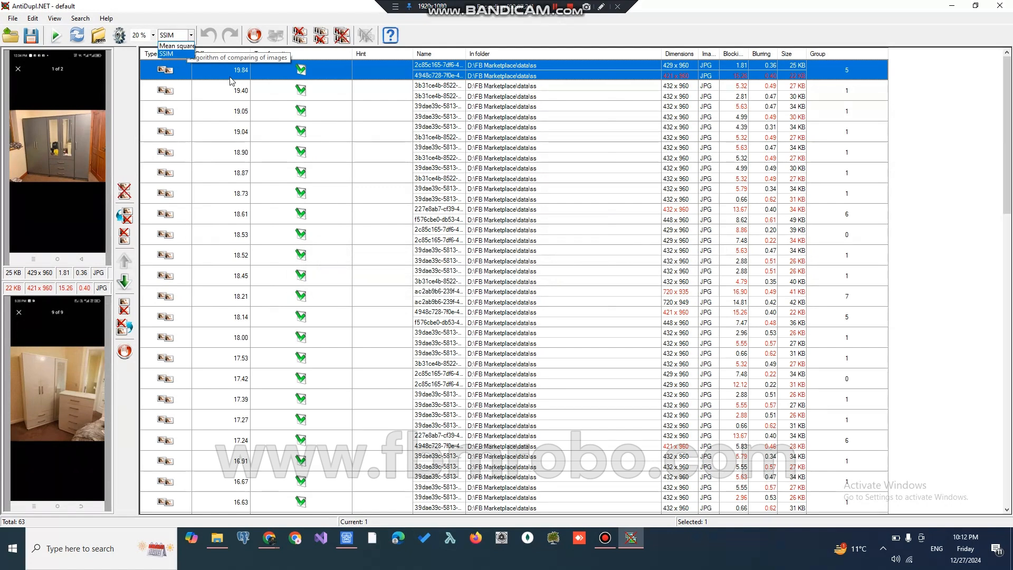
key("Return")
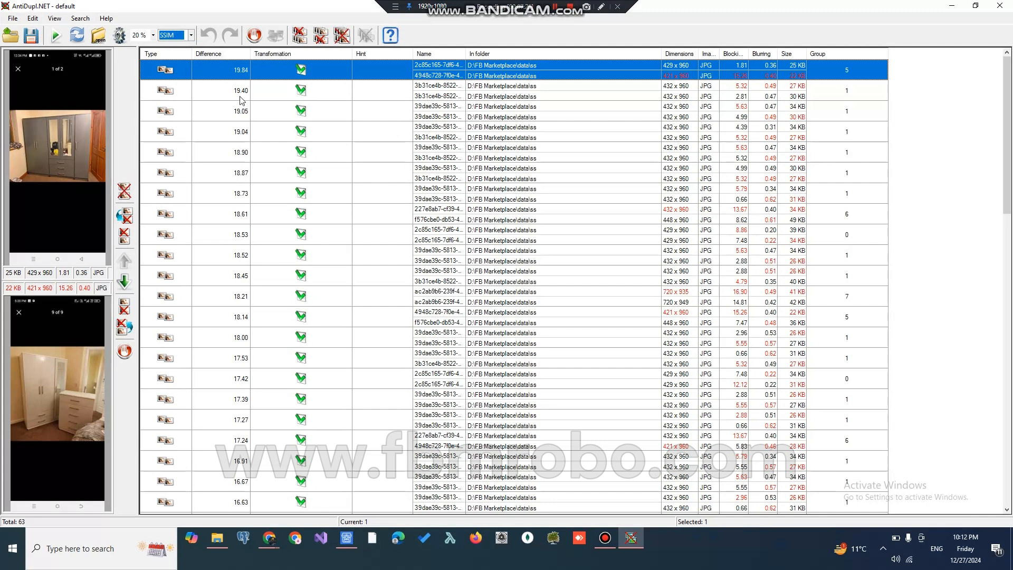
left_click(153, 35)
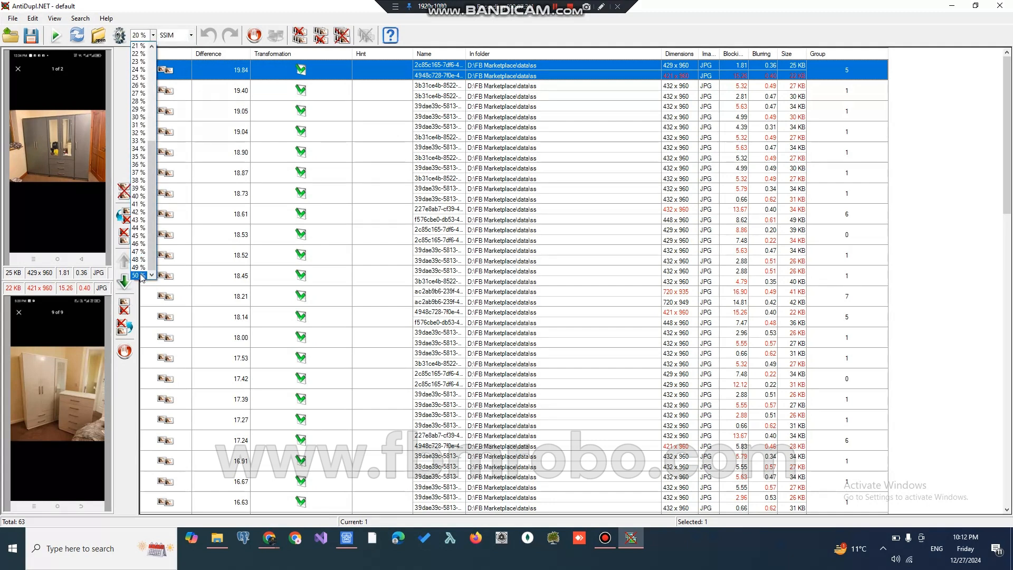
left_click(224, 84)
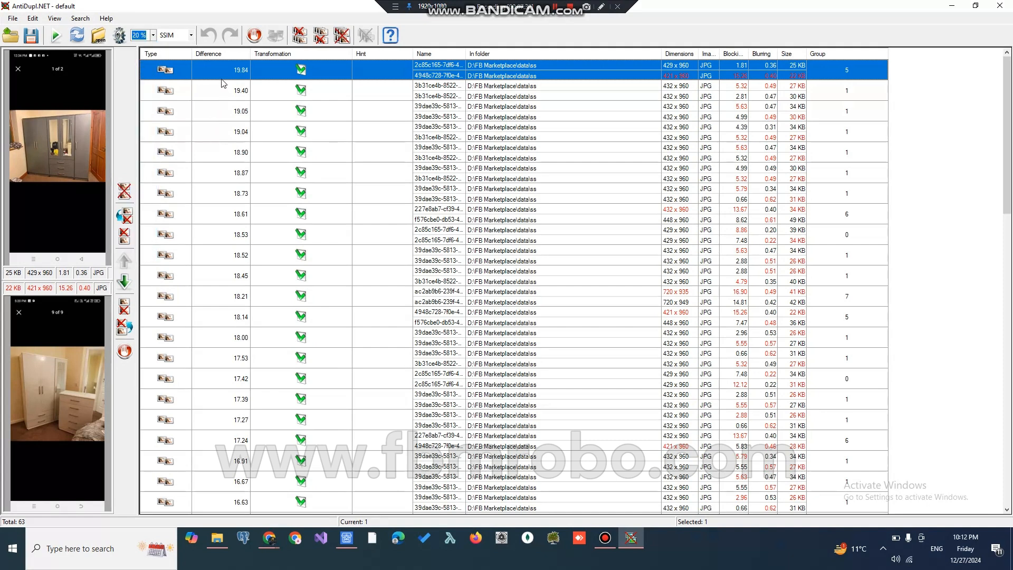
Compare the pictures in the SSIM result pairs one after another, starting with the second pair
left_click(224, 95)
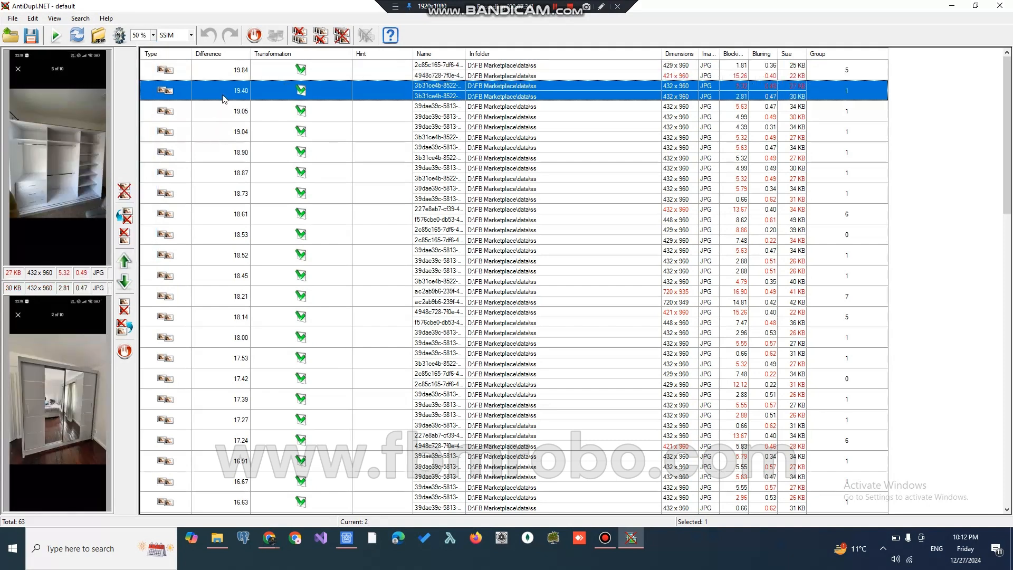
key("Down")
key("Down")
key("Down")
key("Down")
key("Down")
key("Down")
key("Down")
key("Down")
key("Down")
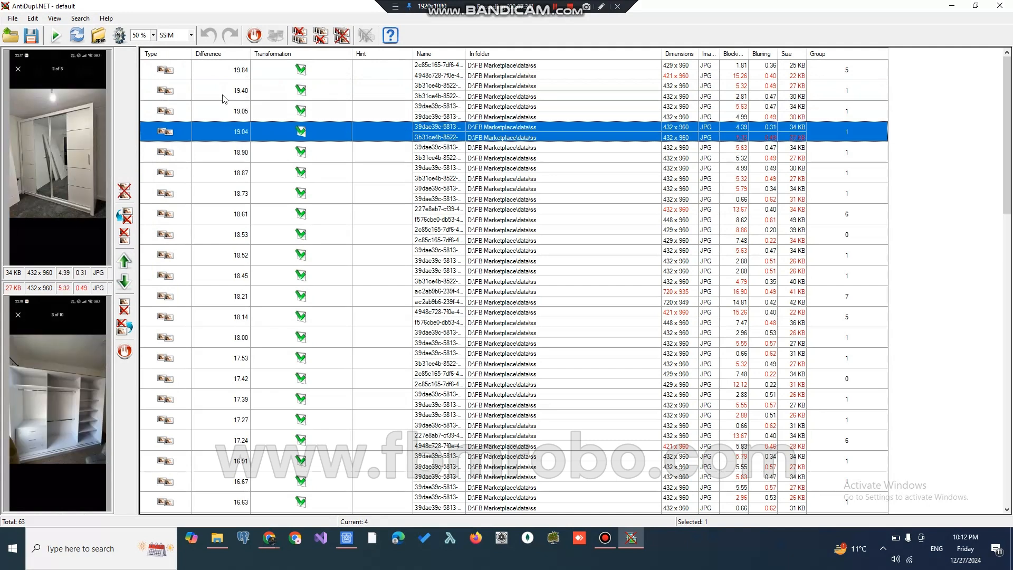
key("Down")
key("Down")
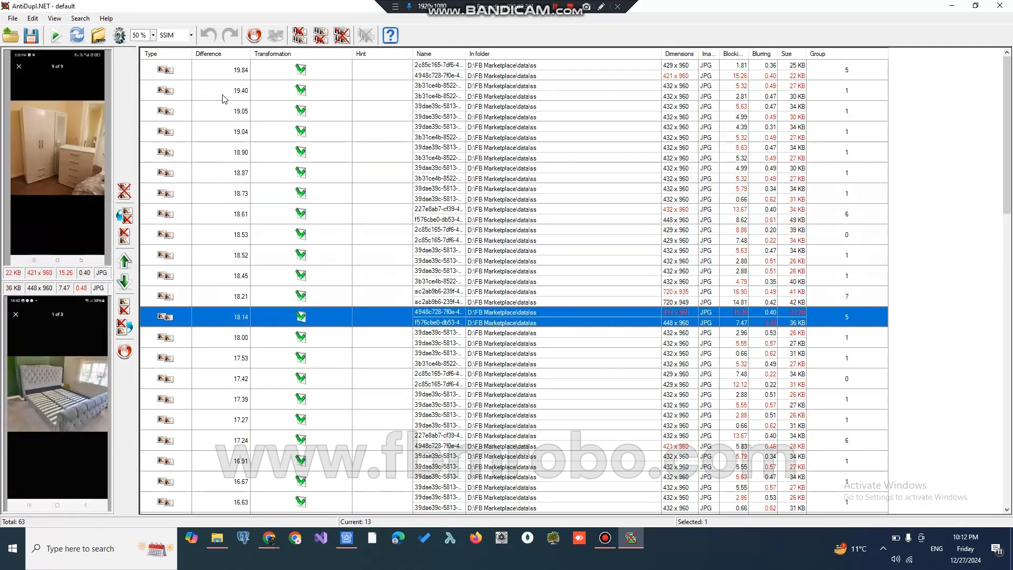
key("Down")
key("Down")
key("Down")
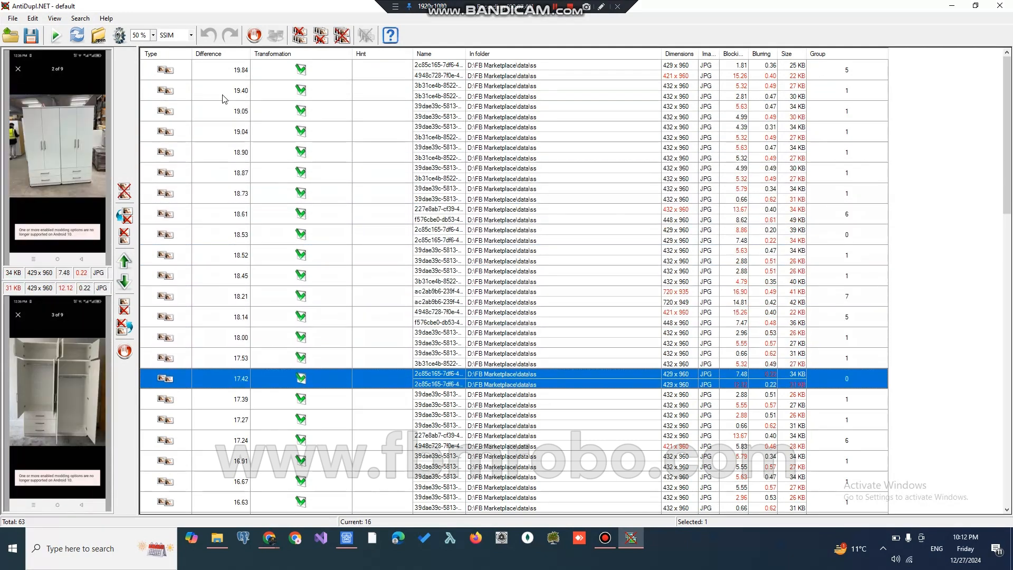
key("Down")
key("Down")
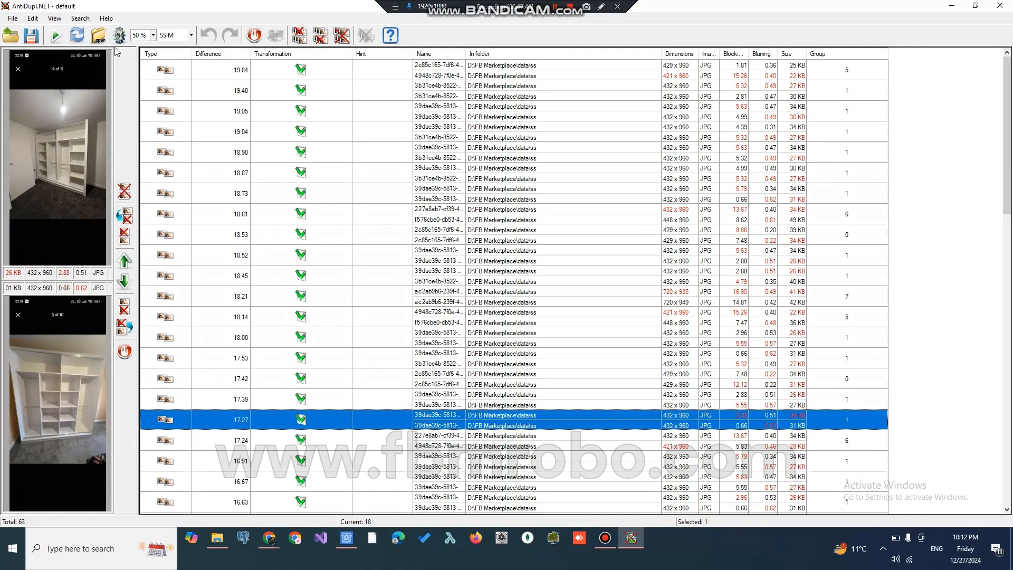
Set the threshold difference to 15 % and rerun the SSIM duplicate image search
left_click(141, 35)
scroll(136, 110, "up", 7)
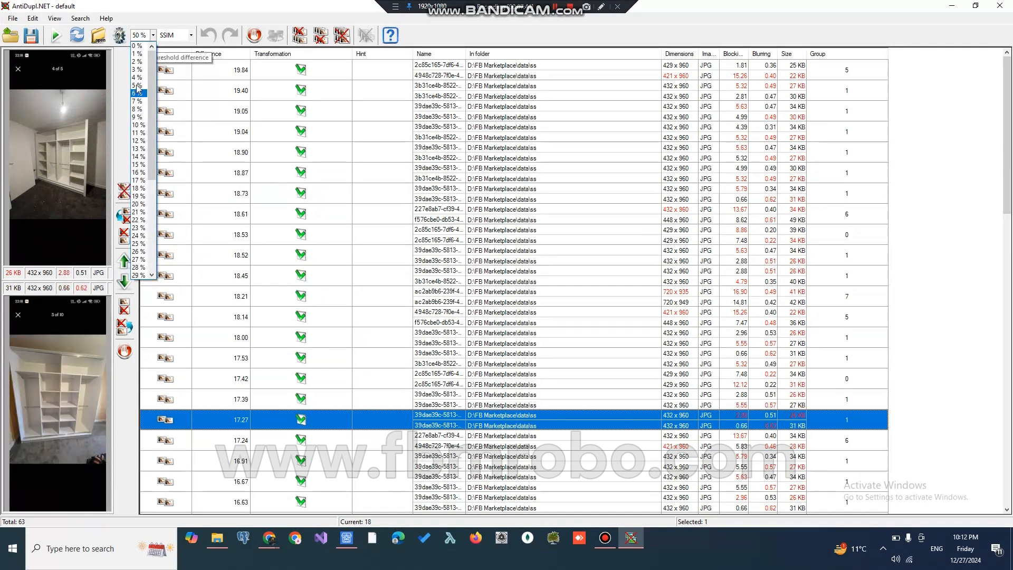
left_click(139, 165)
left_click(56, 36)
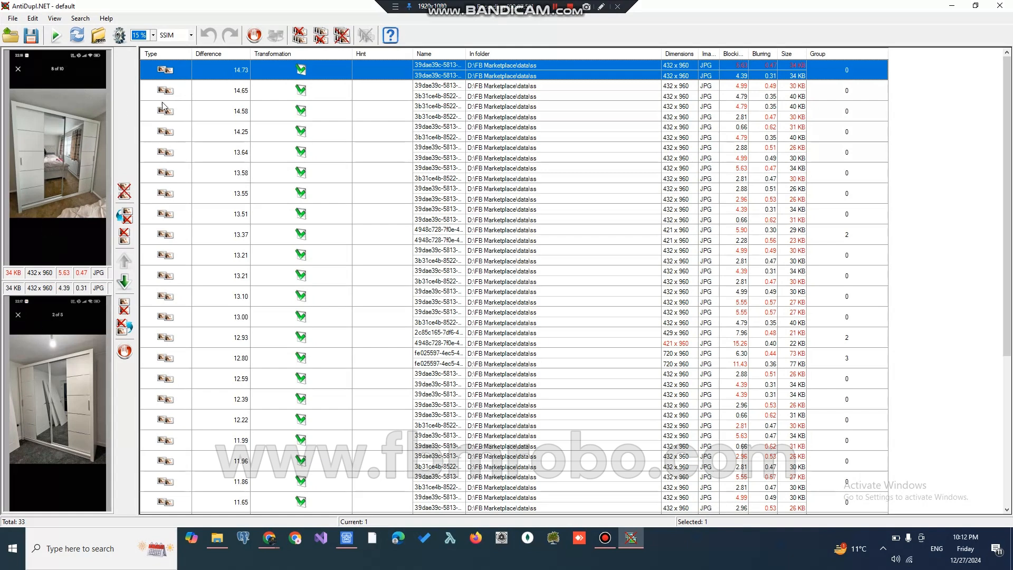
Compare the upper pairs of the new results and delete the second picture from the fifth pair, the white open wardrobes
left_click(207, 95)
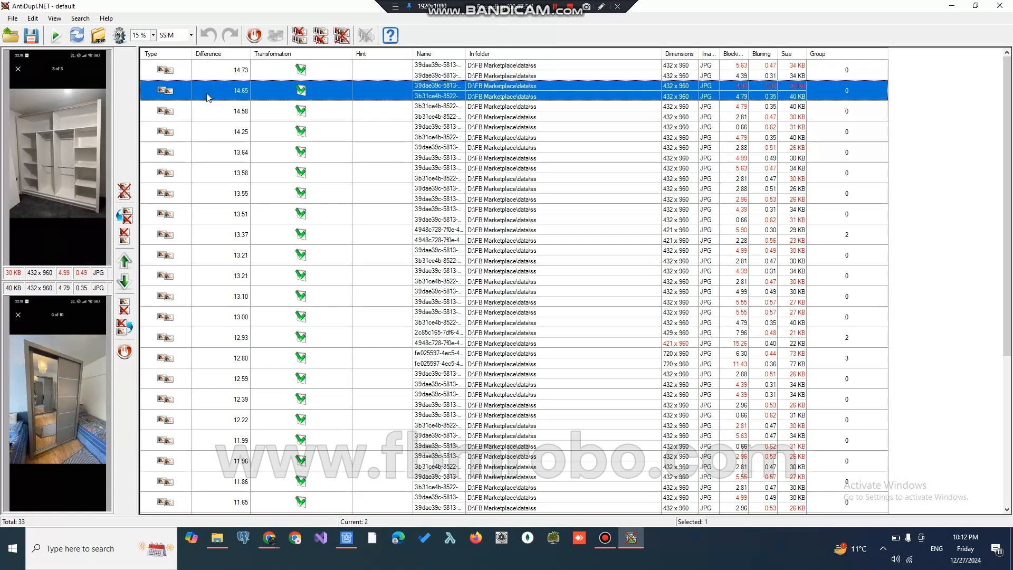
left_click(213, 114)
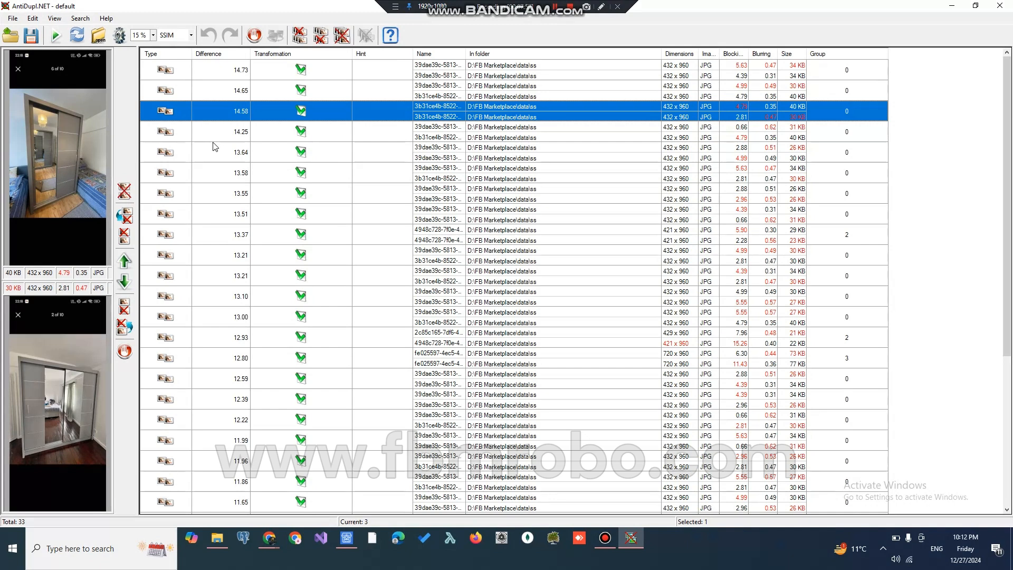
left_click(214, 147)
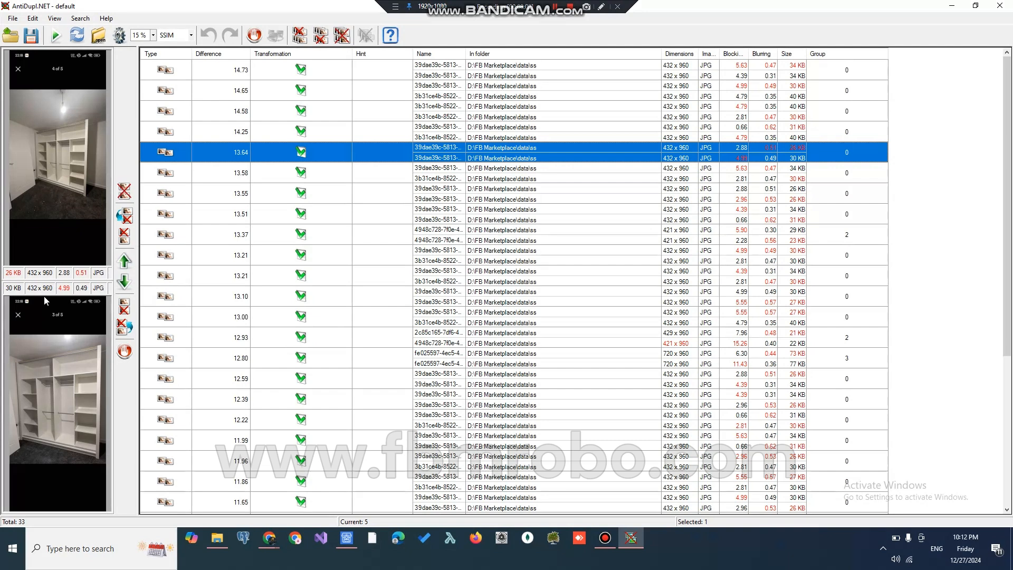
key("ctrl+KP_2")
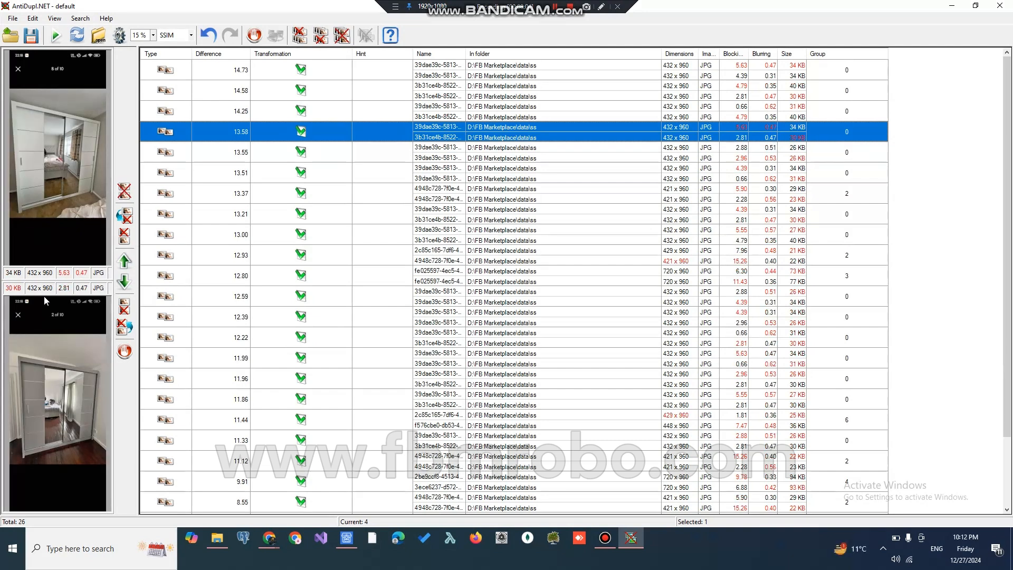
Compare the pictures in the following result pairs down to the grey wardrobe and white wardrobe pair
key("Down")
key("Down")
key("Down")
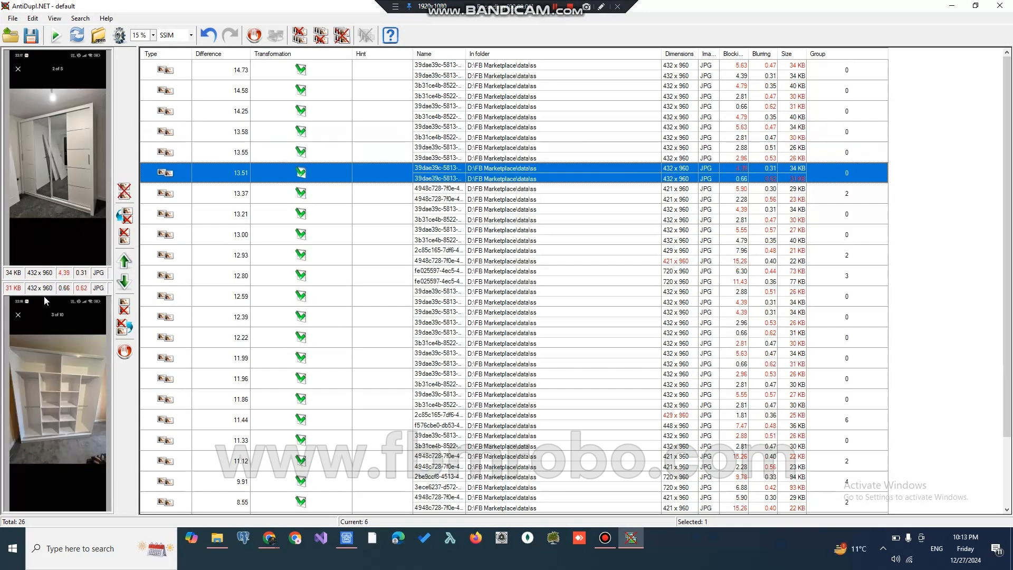
key("Down")
key("Down")
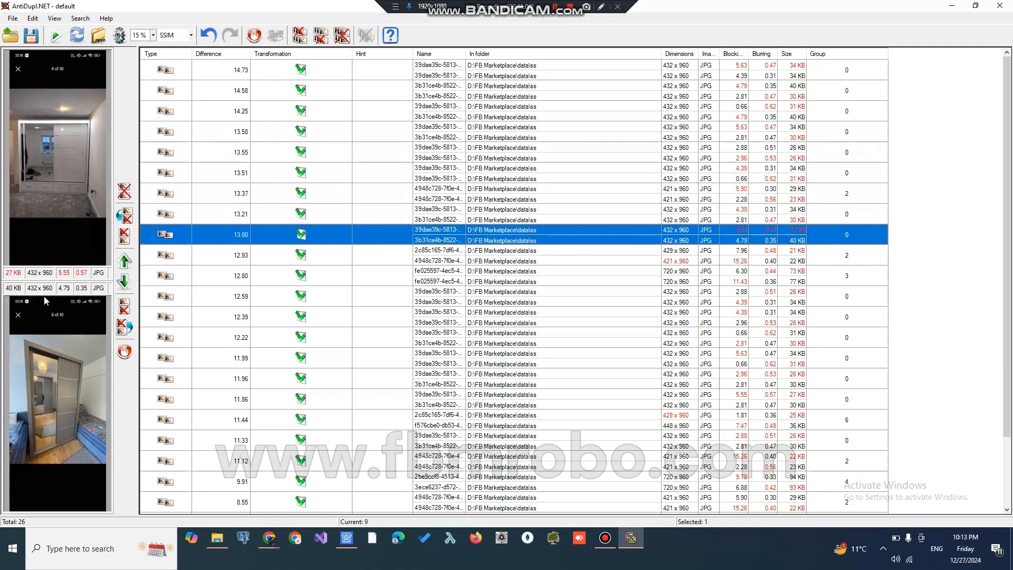
key("Down")
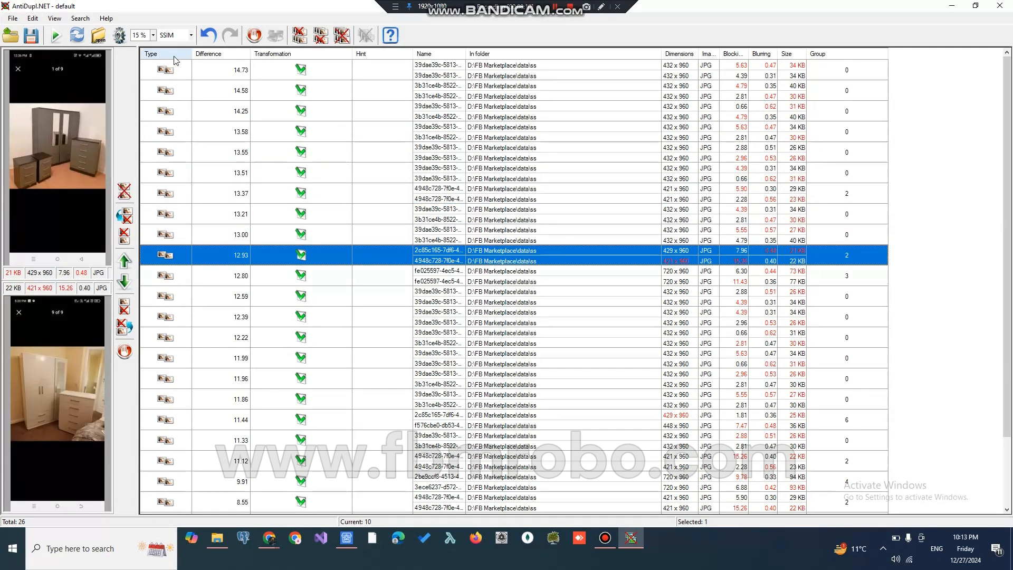
Switch the comparison algorithm back to Mean square, leave the threshold difference at 5 % and show the second result pair
left_click(174, 46)
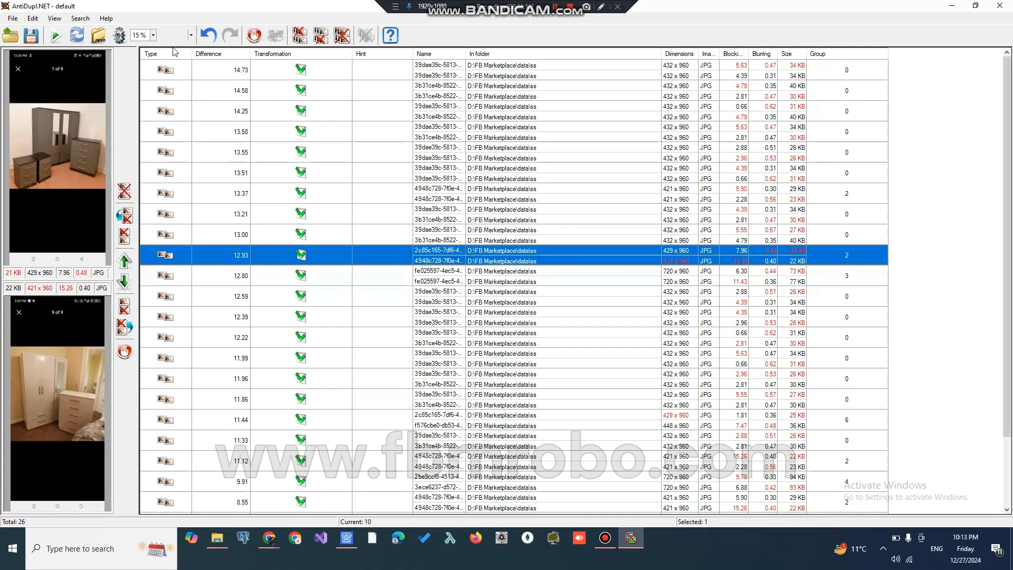
left_click(140, 35)
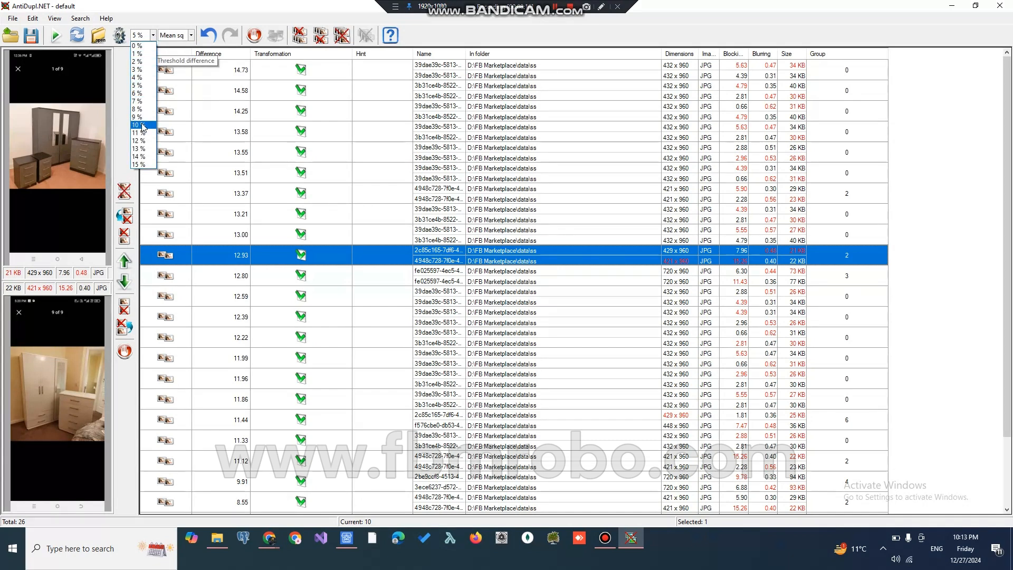
left_click(201, 125)
left_click(220, 90)
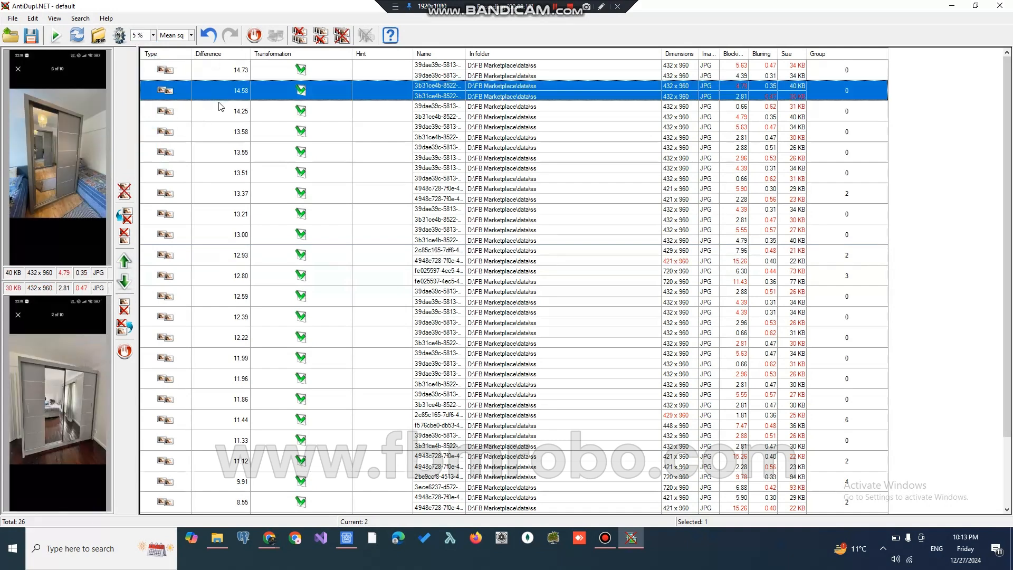
Compare the pictures in the upper result pairs and delete the first picture of the blue-grey open wardrobe pair
left_click(221, 112)
left_click(219, 172)
left_click(227, 216)
left_click(226, 275)
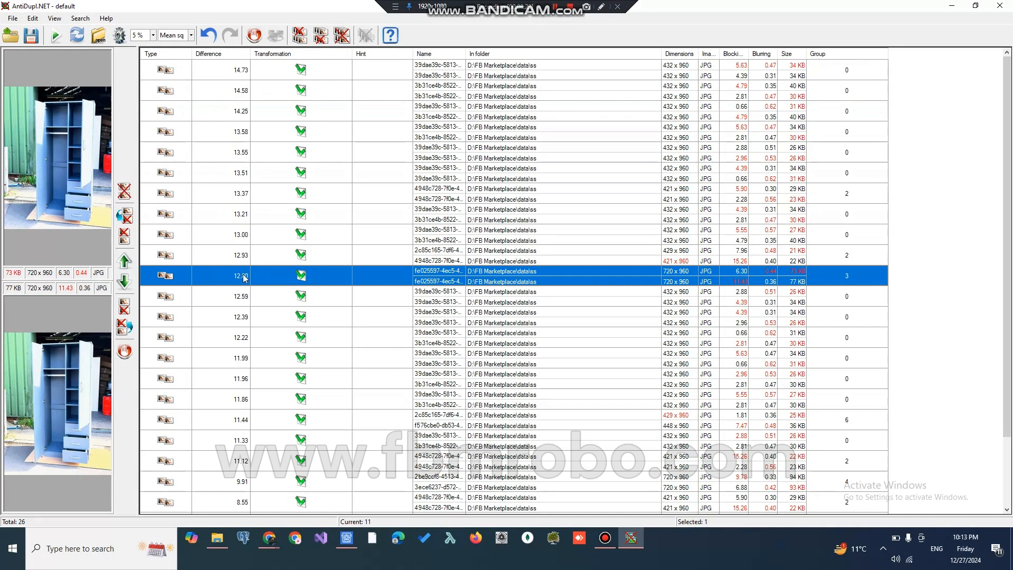
double_click(68, 211)
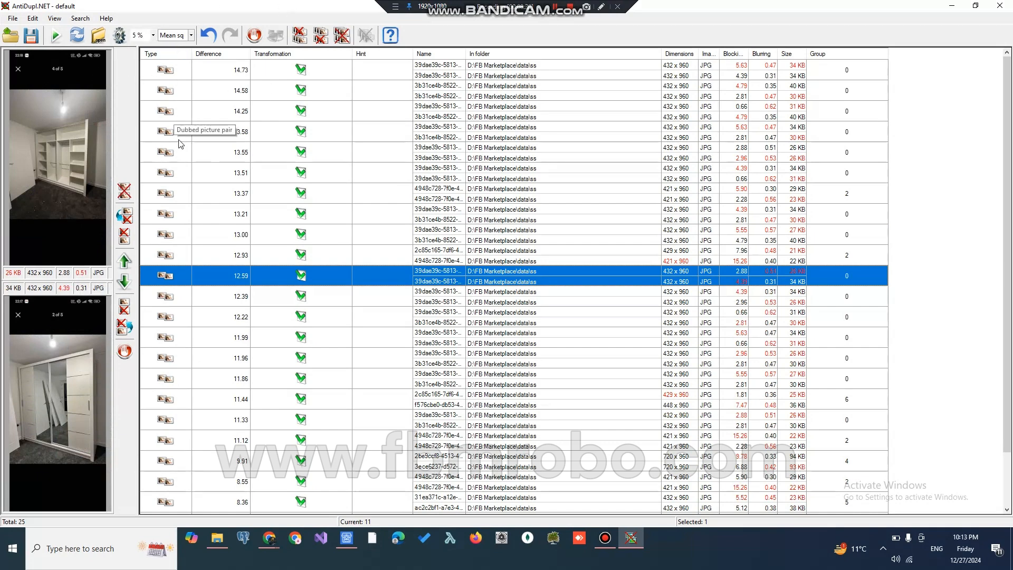
Switch to File Explorer to look at the images in the ss folder, and return to AntiDupl.NET
left_click(217, 538)
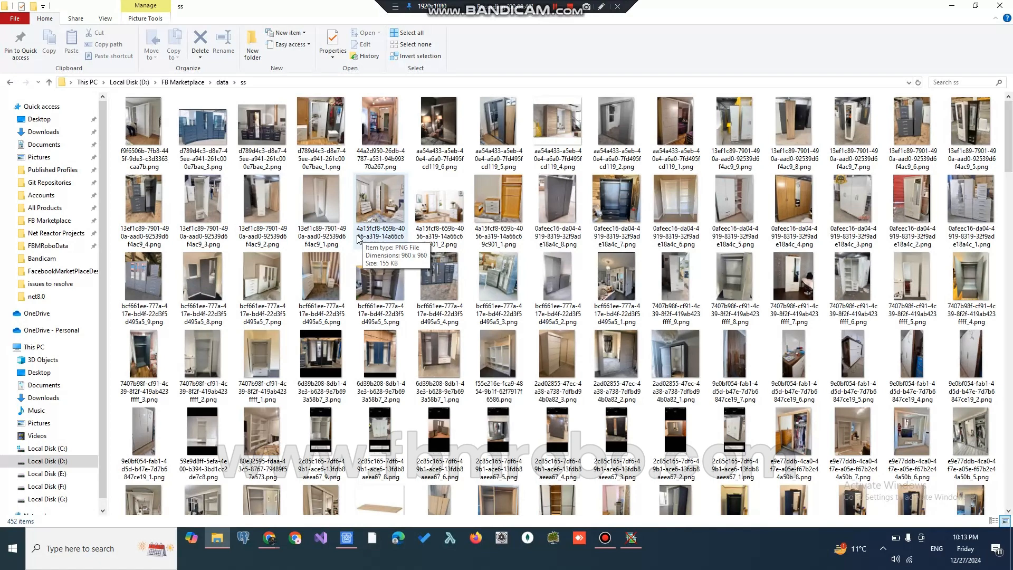
key("alt+Tab")
key("alt+Tab")
key("alt+Tab")
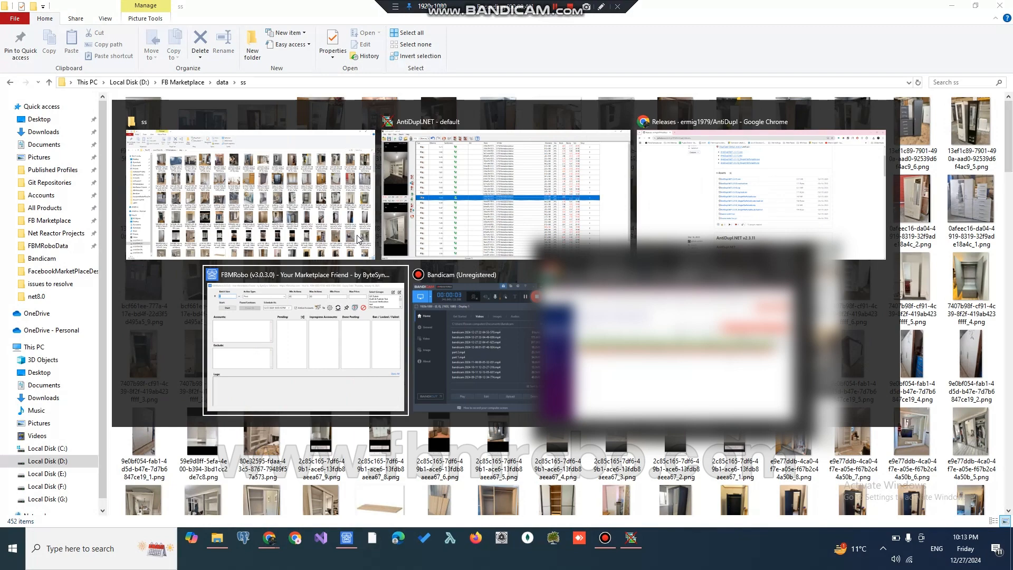
left_click(357, 236)
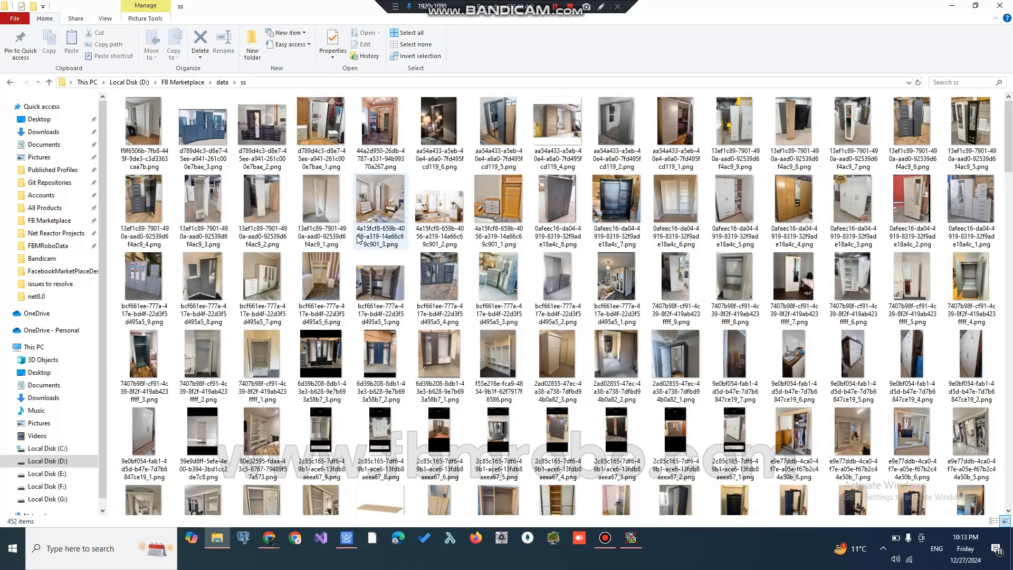
left_click(632, 538)
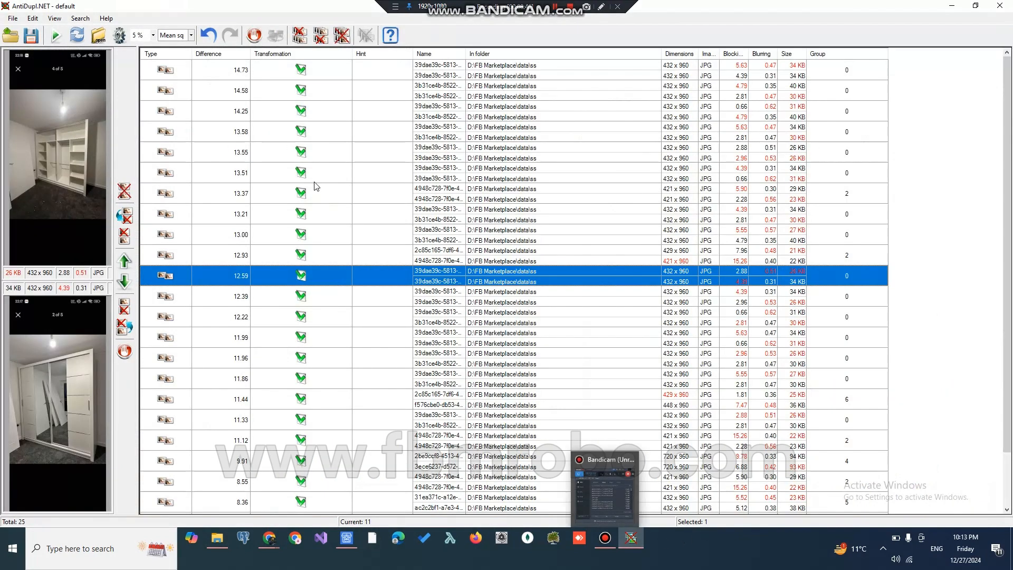
Add the All Products\UK\Beds\Divan\Double\Images folder to the search paths, untick D:\FB Marketplace\data\ss and run the search
left_click(99, 36)
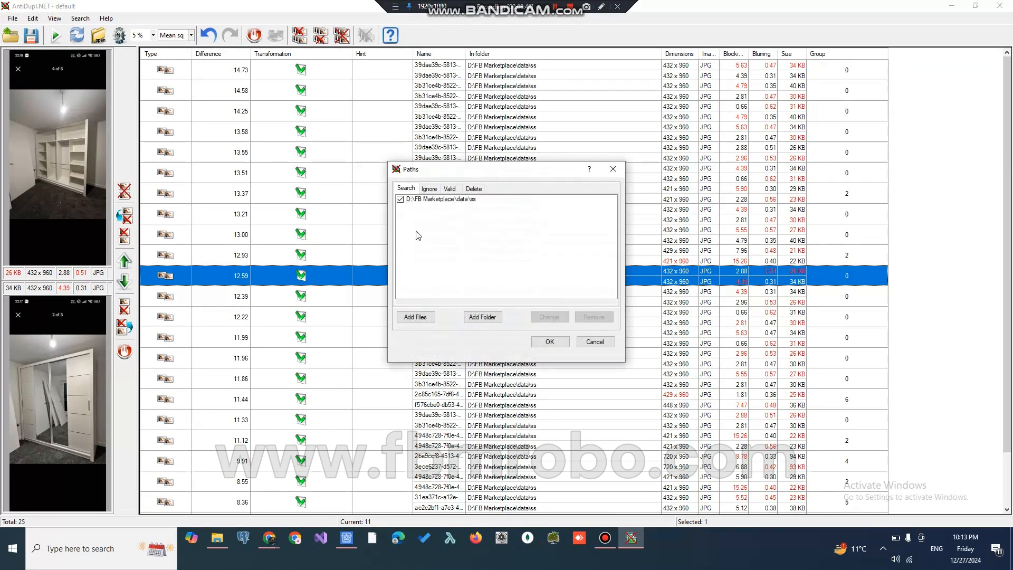
key("super+v")
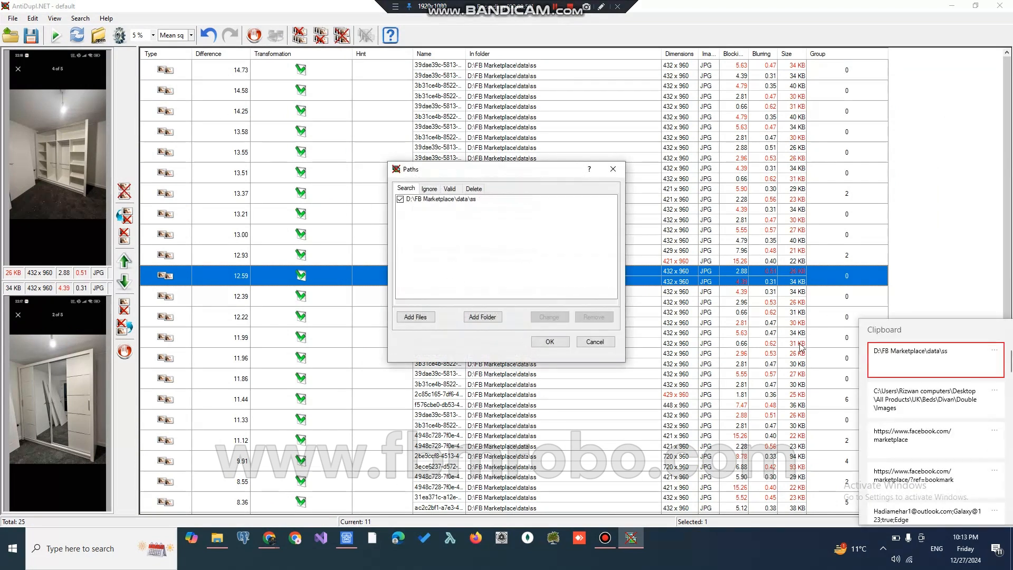
left_click(938, 392)
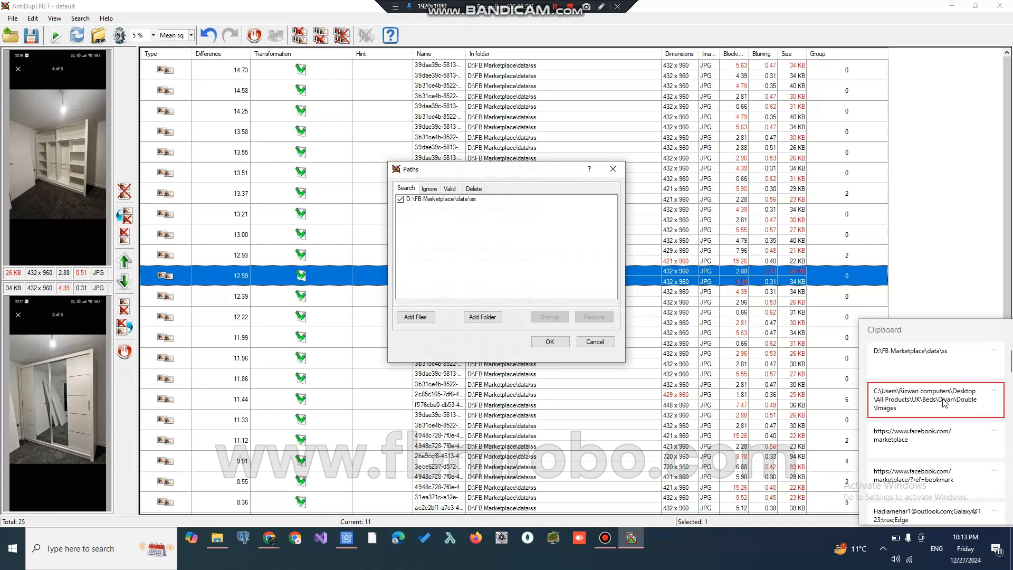
left_click(401, 208)
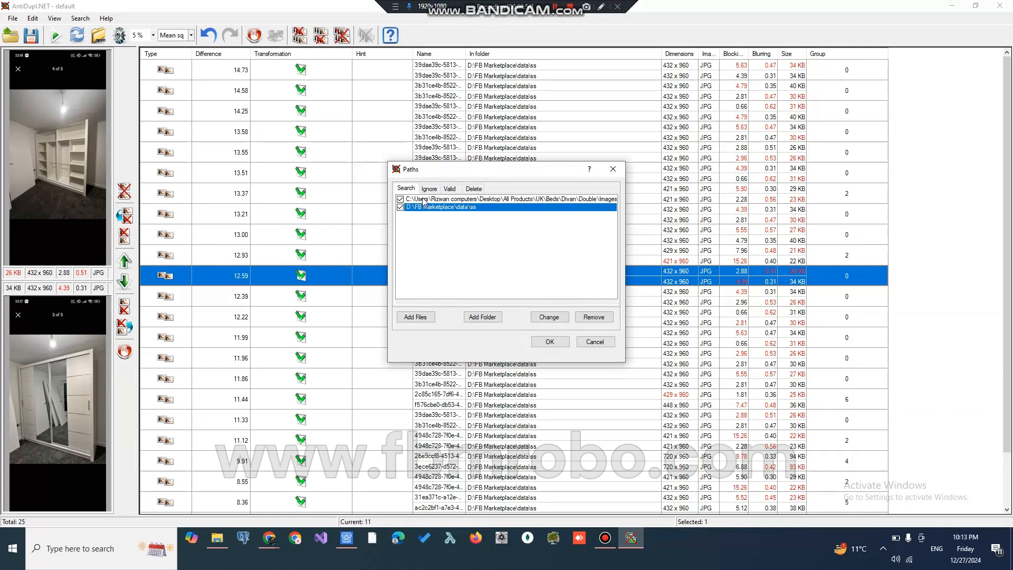
left_click(550, 341)
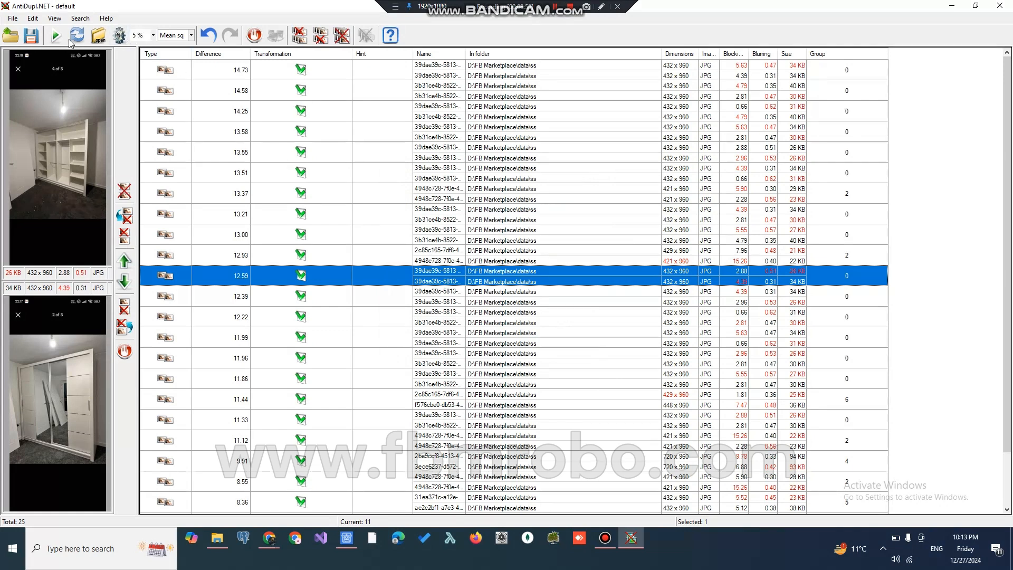
left_click(48, 40)
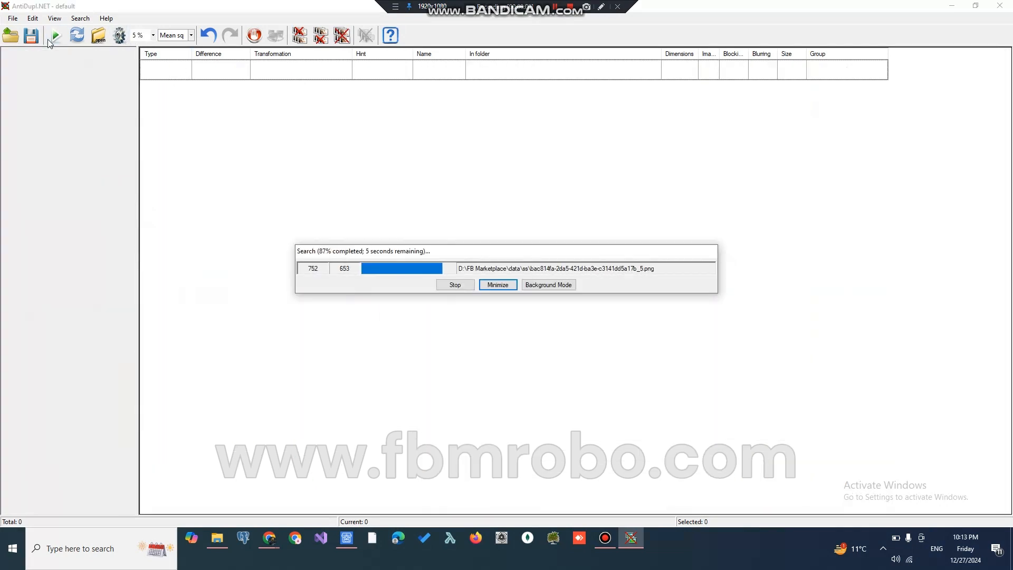
Set the threshold difference to 10 % and rerun the duplicate search
left_click(148, 35)
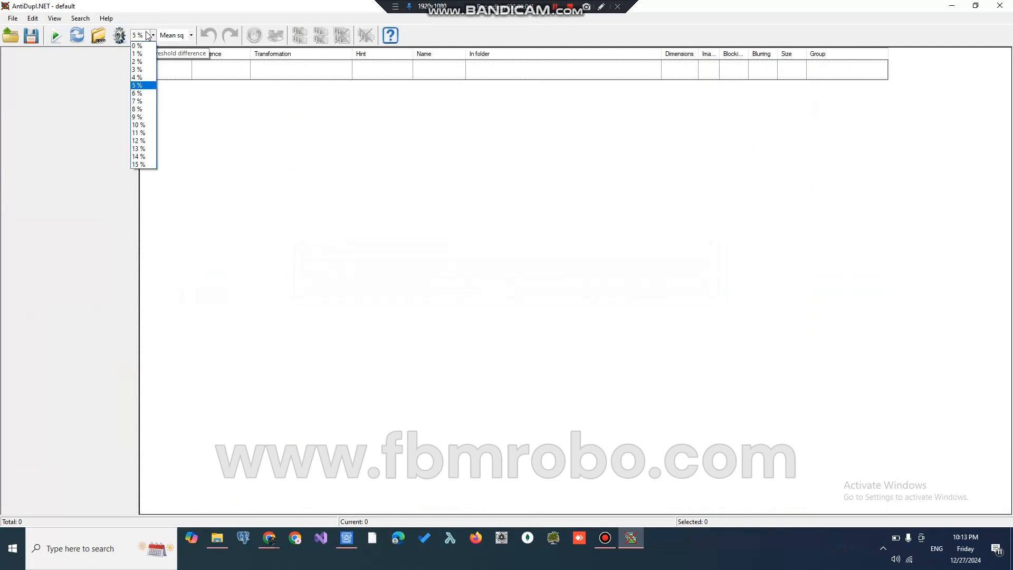
left_click(140, 121)
left_click(57, 36)
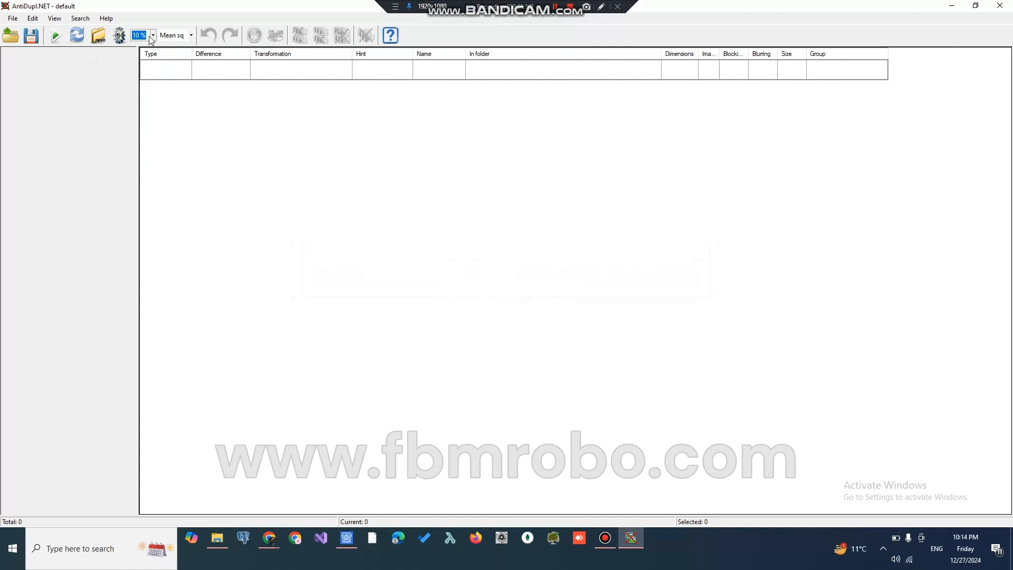
left_click(202, 70)
Rerun the search with a 12 % threshold difference and compare the pictures in the result pairs down to the last one
left_click(152, 35)
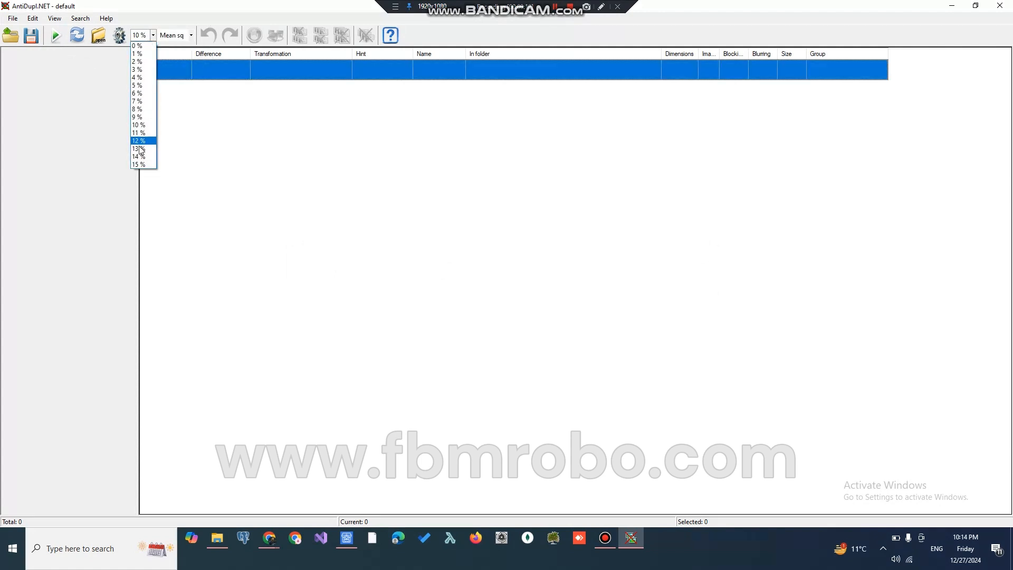
left_click(142, 143)
left_click(56, 35)
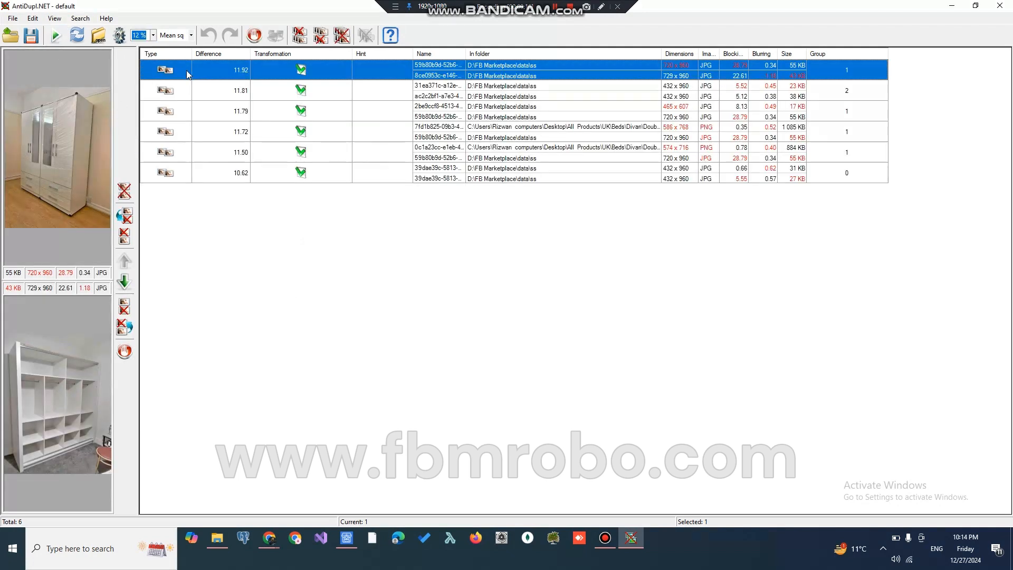
left_click(199, 88)
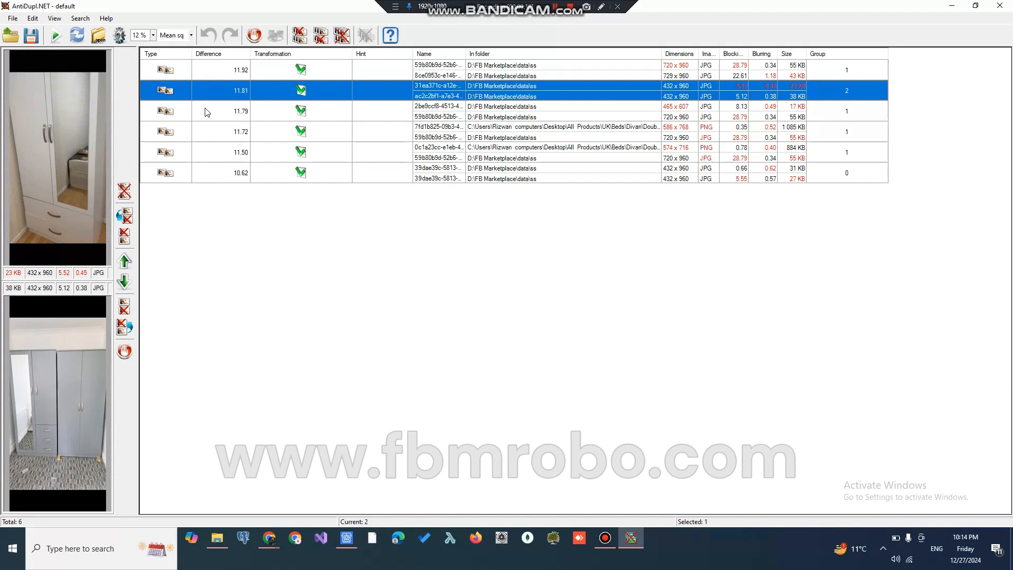
left_click(206, 110)
left_click(211, 132)
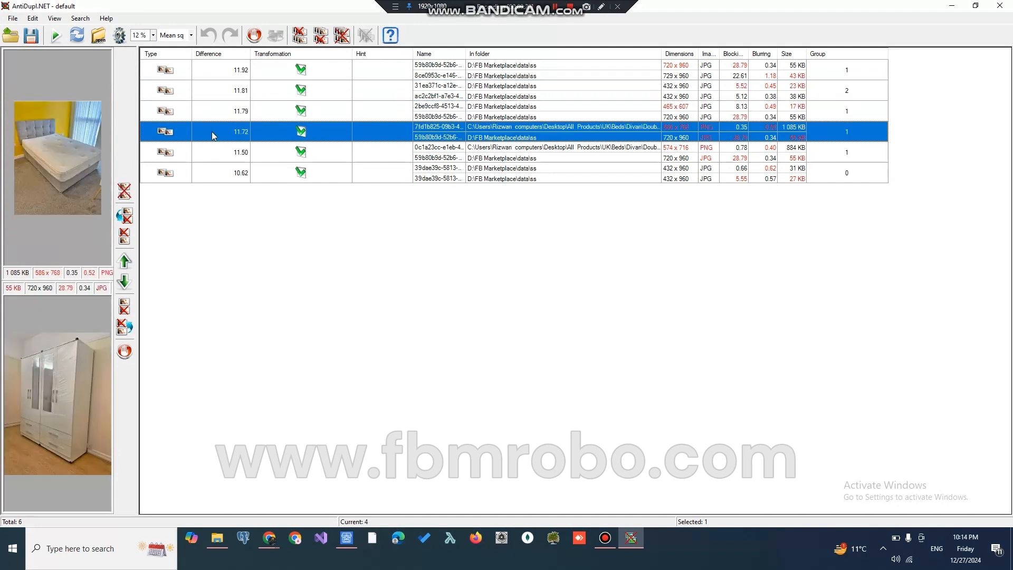
left_click(216, 158)
left_click(217, 175)
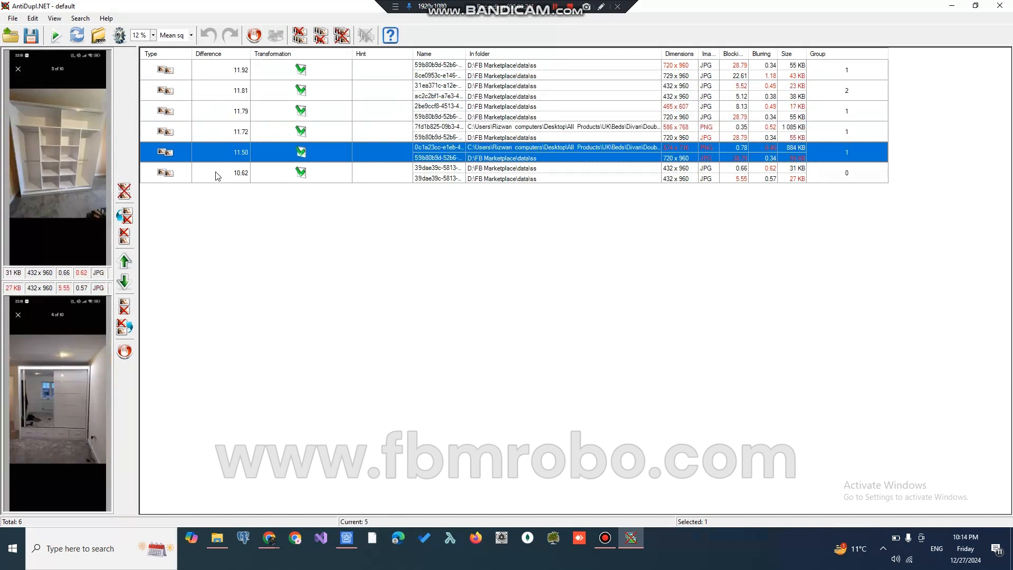
Remove D:\FB Marketplace\data\ss from the search paths and rerun the search on the Divan Double Images folder only
left_click(100, 37)
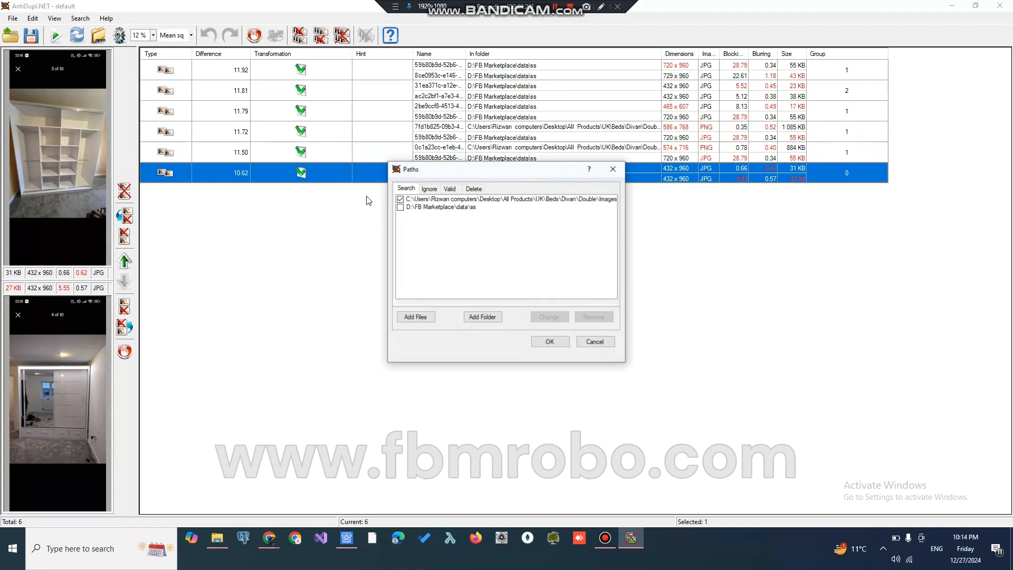
left_click(428, 208)
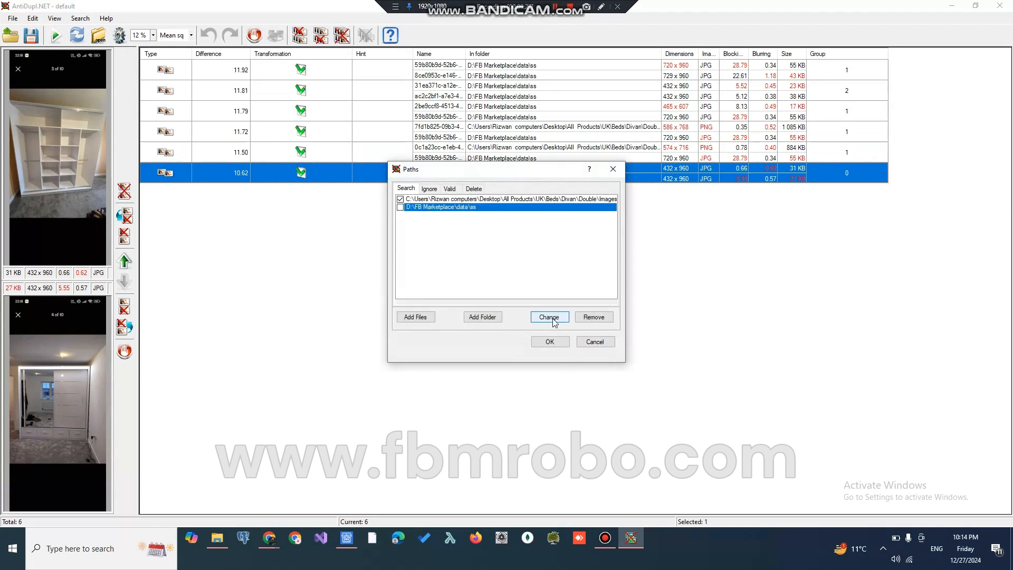
left_click(594, 317)
left_click(550, 341)
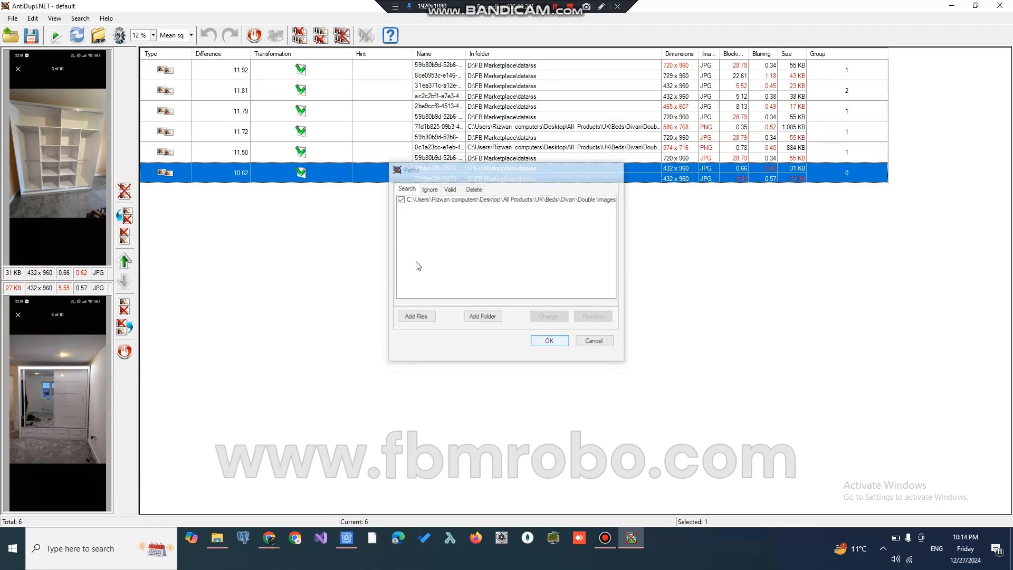
left_click(55, 36)
Set the threshold difference to 15 % and rerun the duplicate search on the bed images
left_click(153, 35)
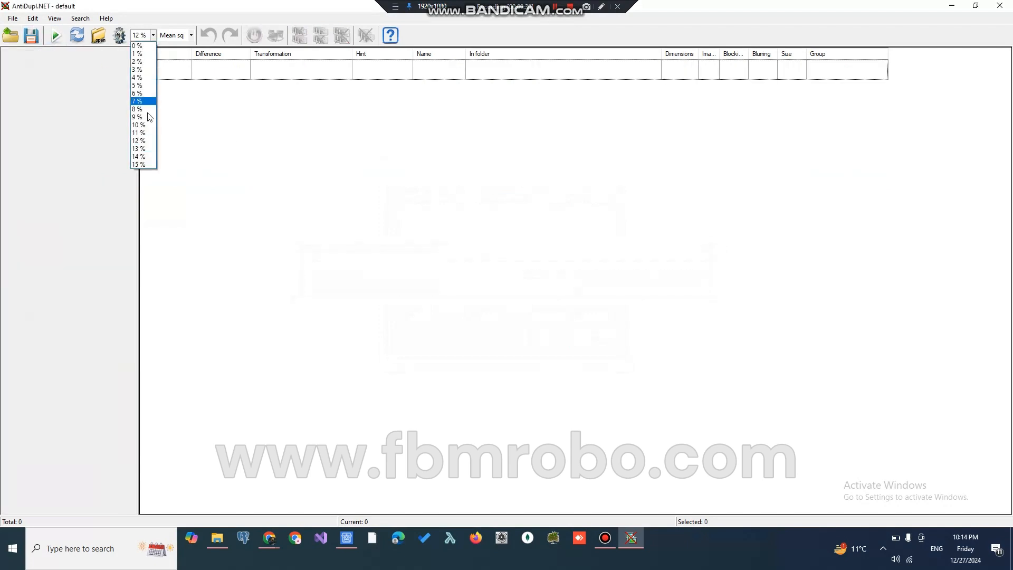
left_click(145, 167)
left_click(56, 40)
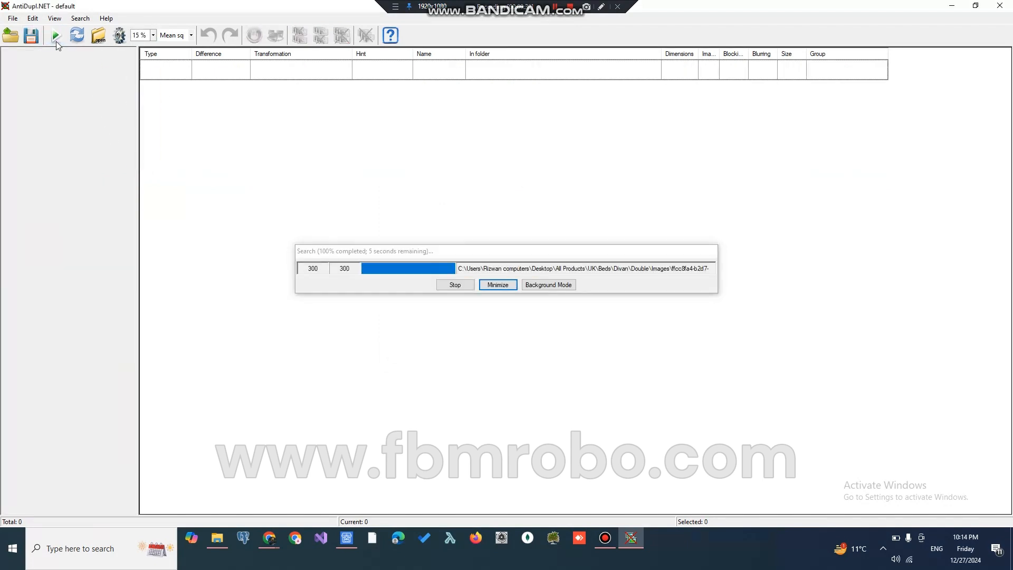
left_click(153, 35)
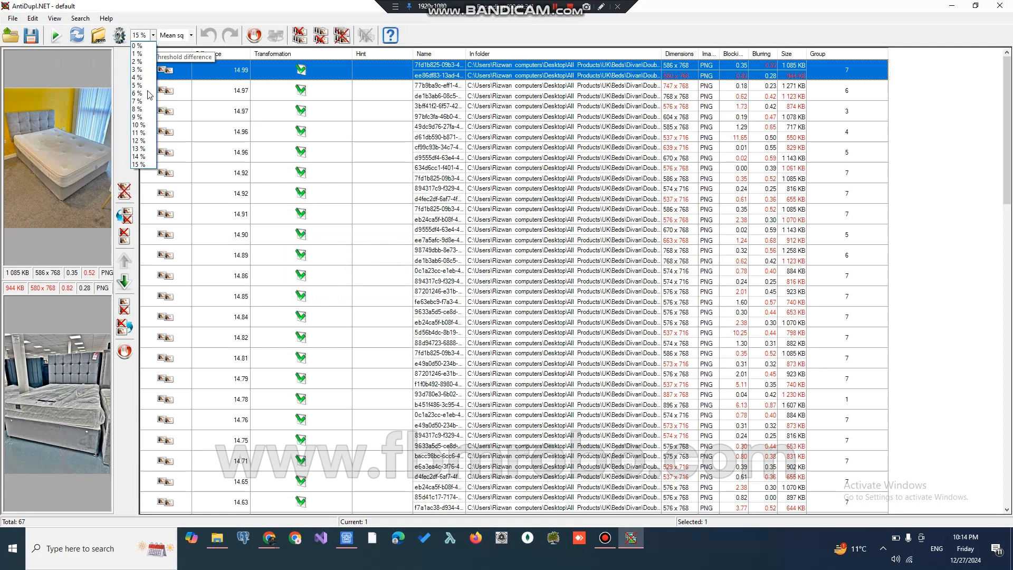
left_click(148, 169)
left_click(58, 37)
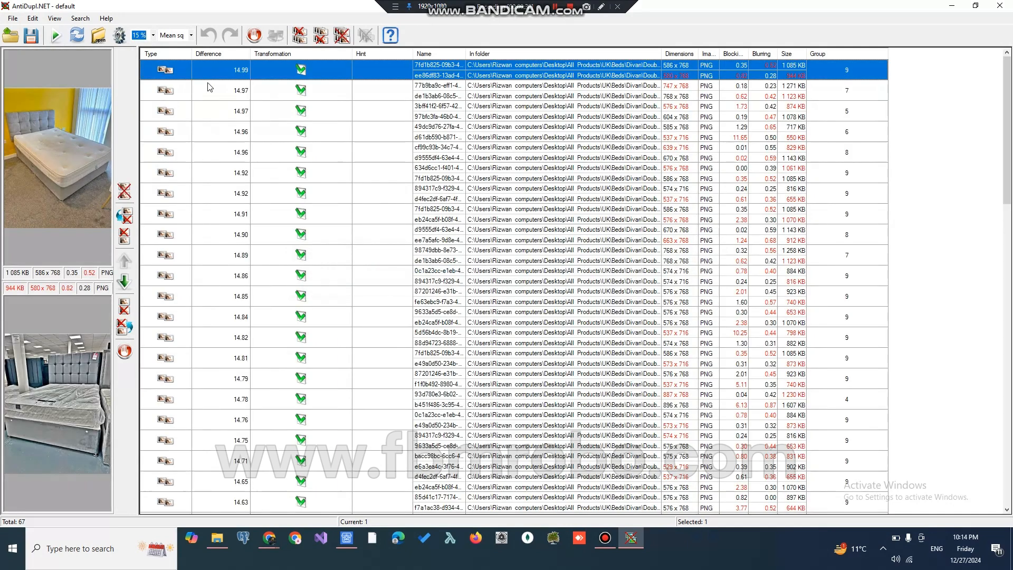
Compare the bed pictures in the first seven result pairs for real duplicates
left_click(225, 70)
key("Down")
key("Down")
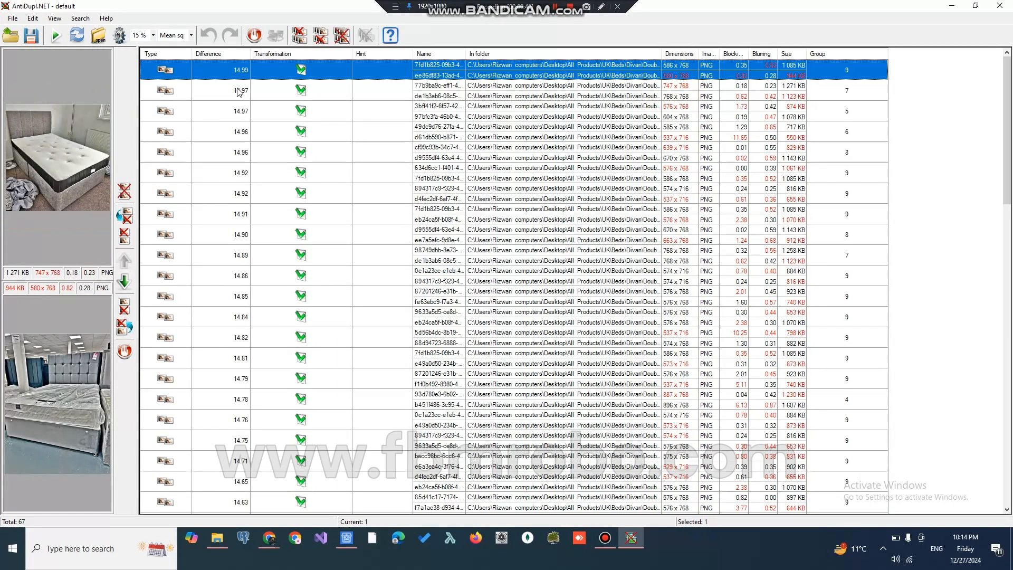
left_click(231, 131)
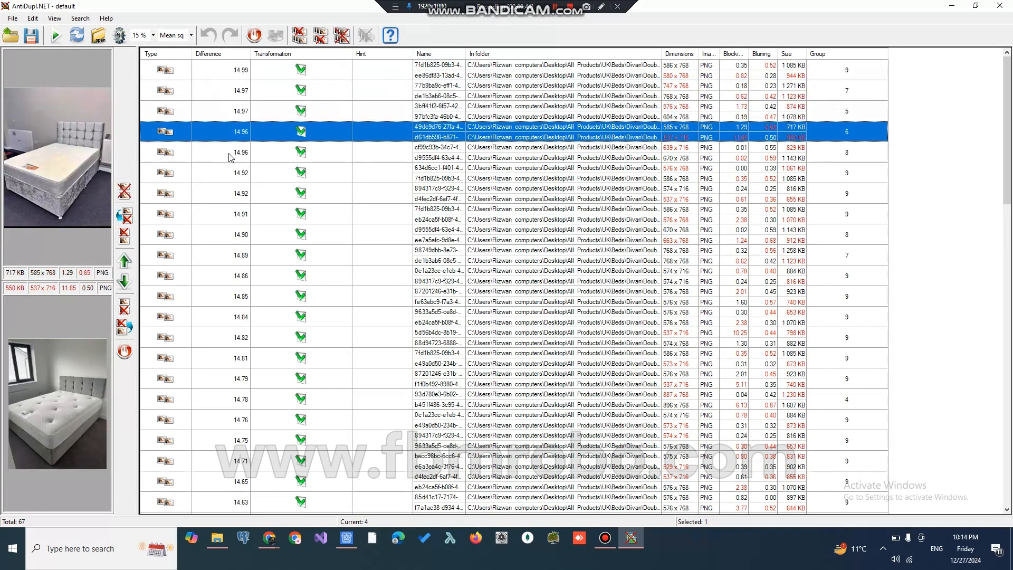
left_click(228, 161)
left_click(226, 174)
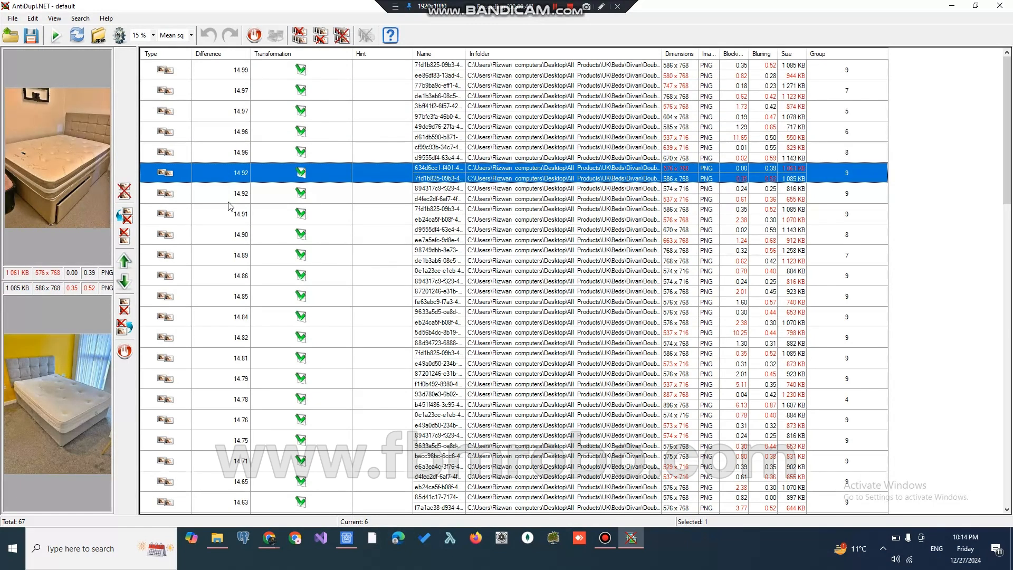
left_click(227, 199)
Set the threshold difference to 14 %, rerun the search and compare the pictures in two pairs further down the results
left_click(142, 35)
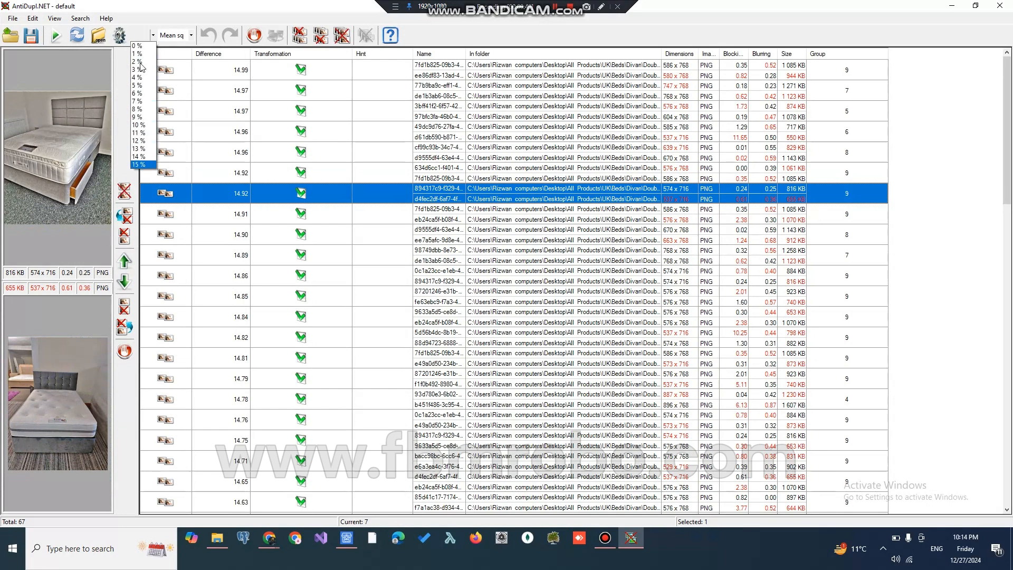
left_click(140, 163)
left_click(56, 35)
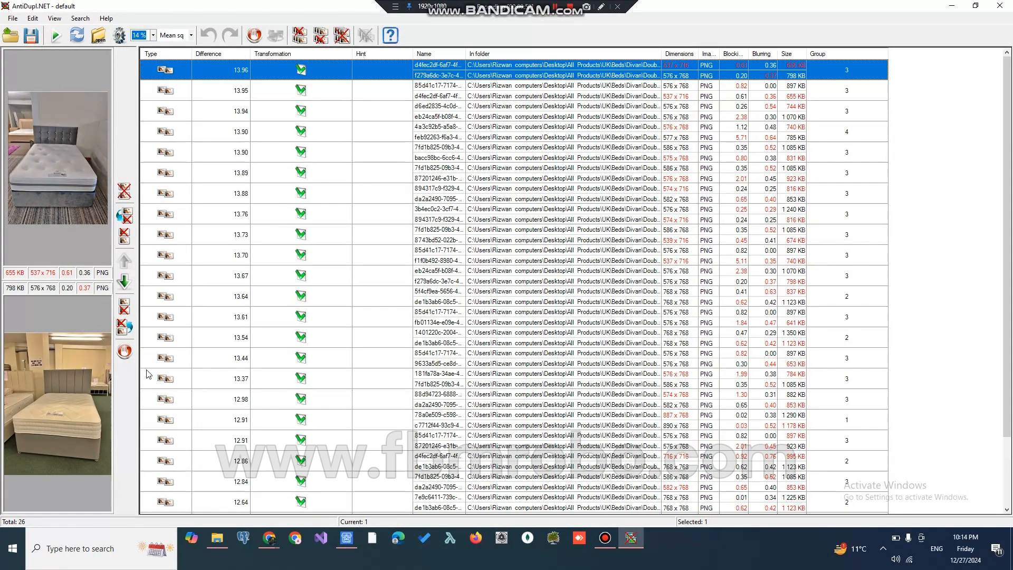
left_click(207, 274)
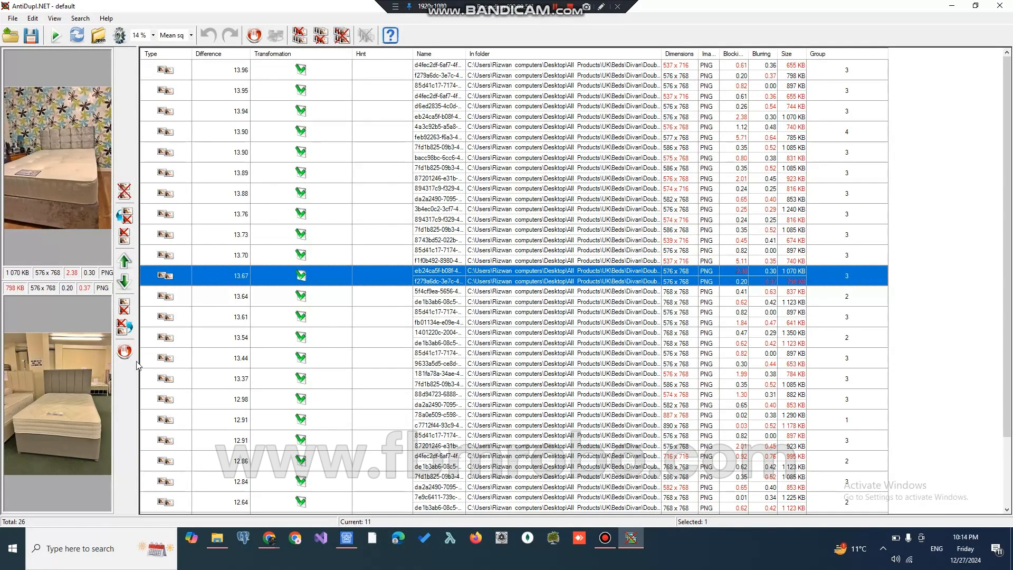
left_click(191, 377)
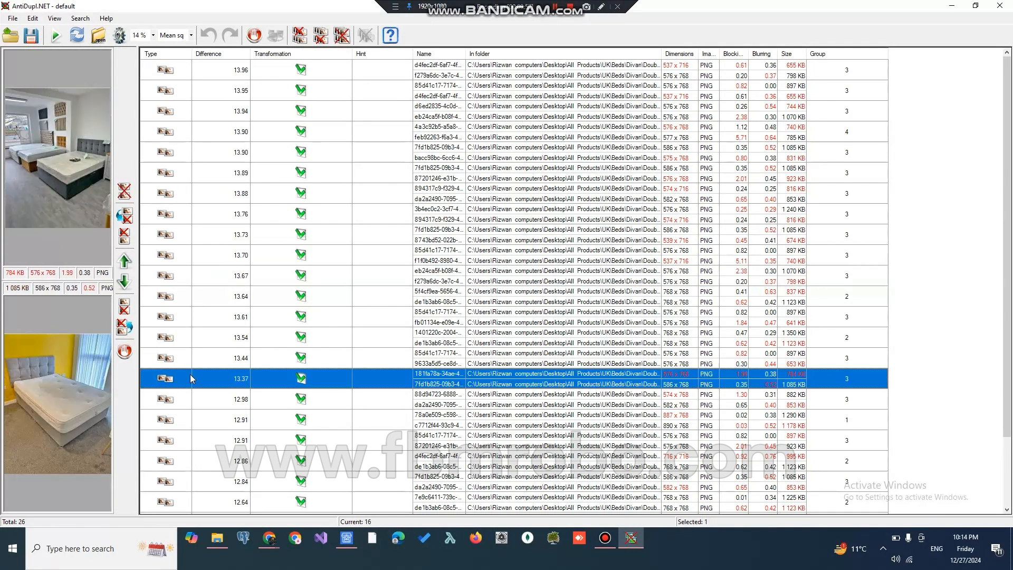
Lower the threshold difference to 13 % and rerun the duplicate search on the bed images
left_click(153, 35)
left_click(141, 57)
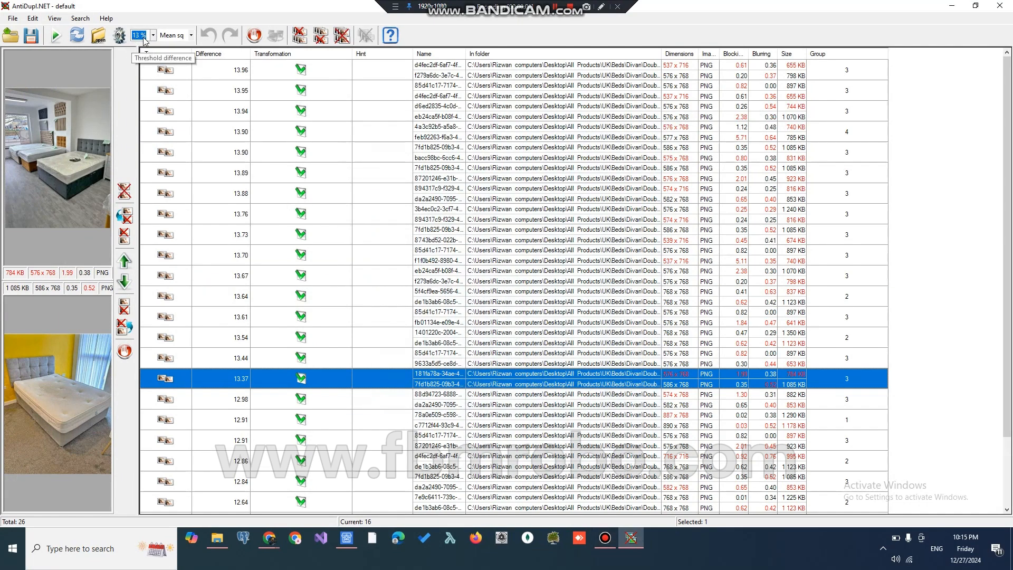
left_click(56, 36)
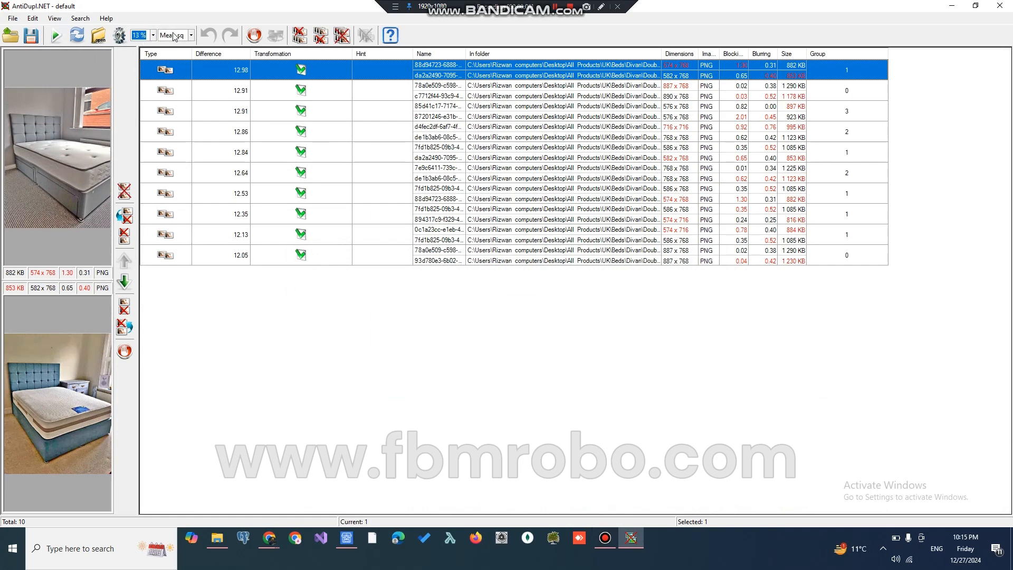
Set the threshold difference to 12 % and rerun the duplicate search on the bed images
left_click(153, 36)
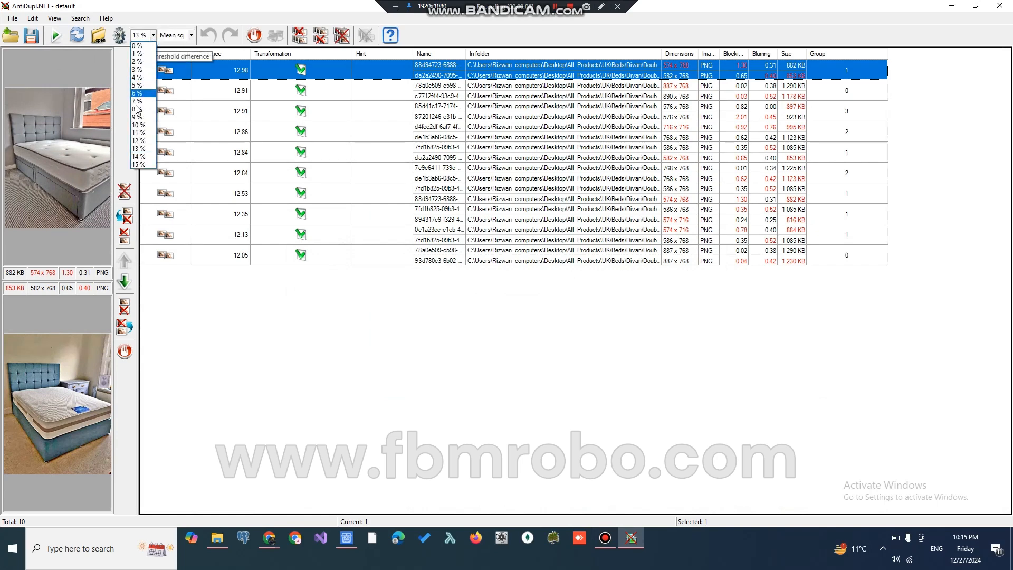
left_click(140, 137)
left_click(56, 37)
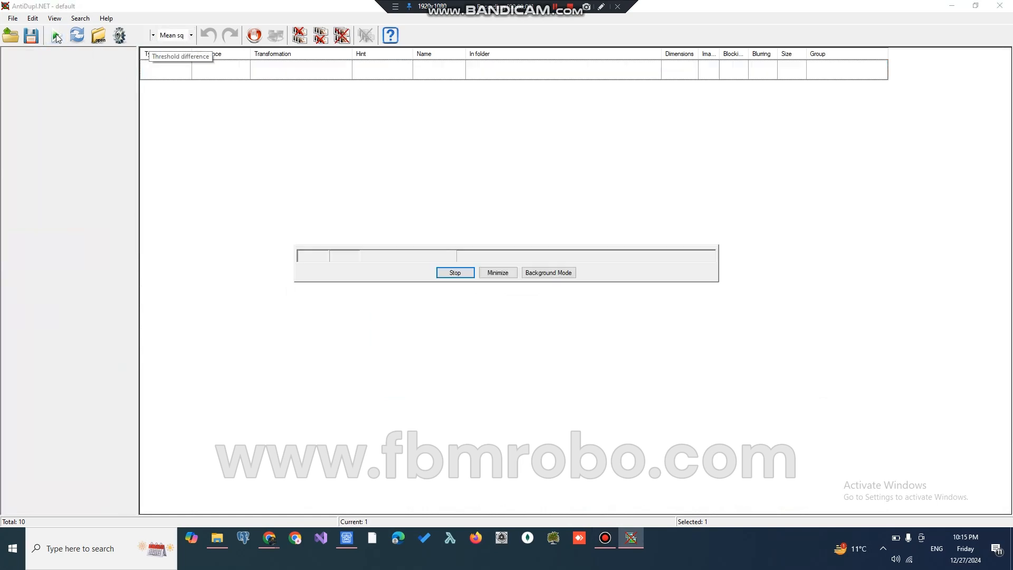
left_click(150, 35)
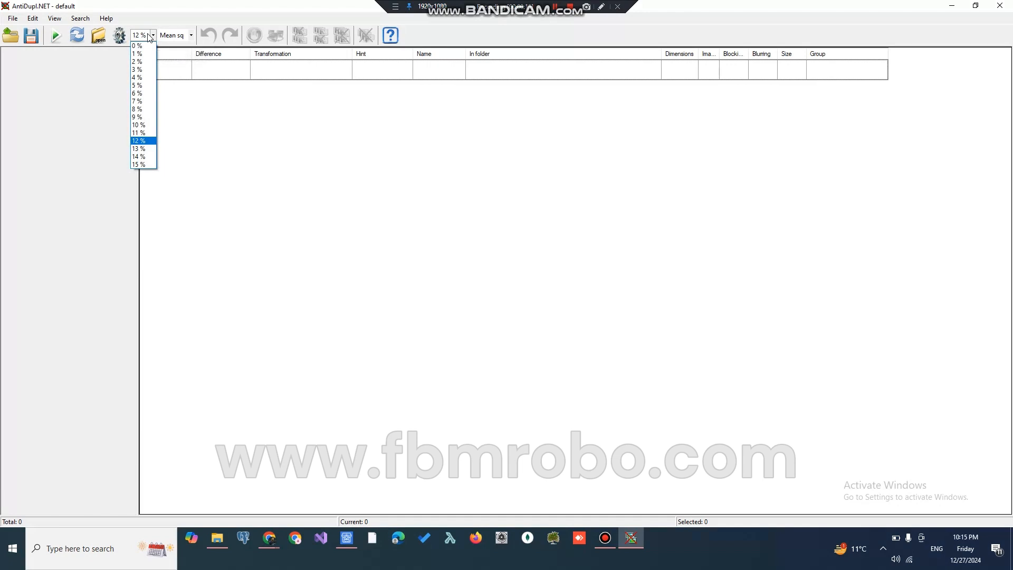
Switch to File Explorer, open the Divan Double Images folder and look through its bed pictures
key("alt+Tab")
key("alt+Tab")
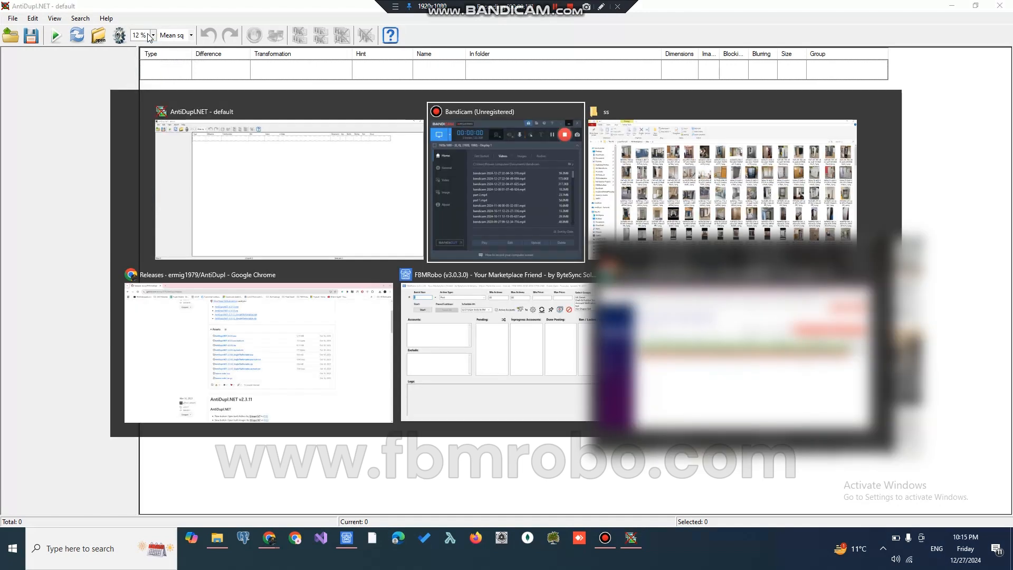
key("alt+d")
type("C:\\Users\\Rizwan computers\\Desktop\\All Products\\UK\\Beds\\Divan\\Double\\Images")
key("Return")
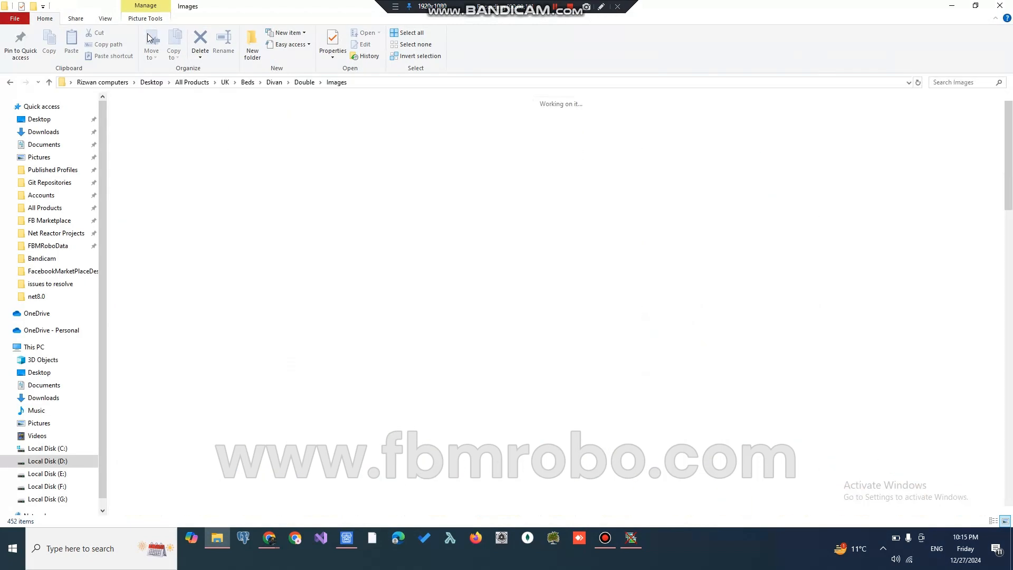
scroll(348, 218, "down", 15)
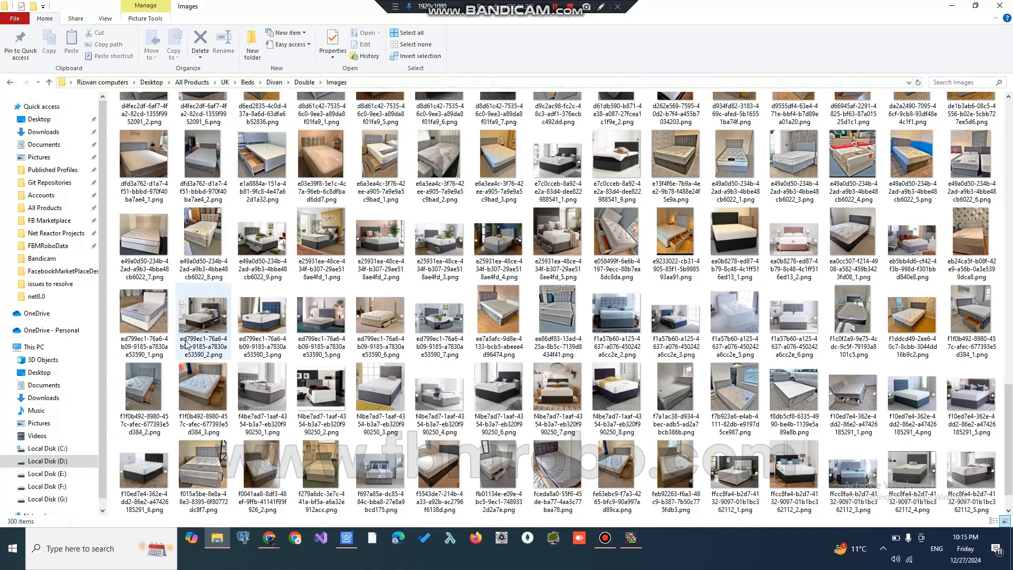
scroll(159, 280, "up", 10)
scroll(159, 281, "up", 5)
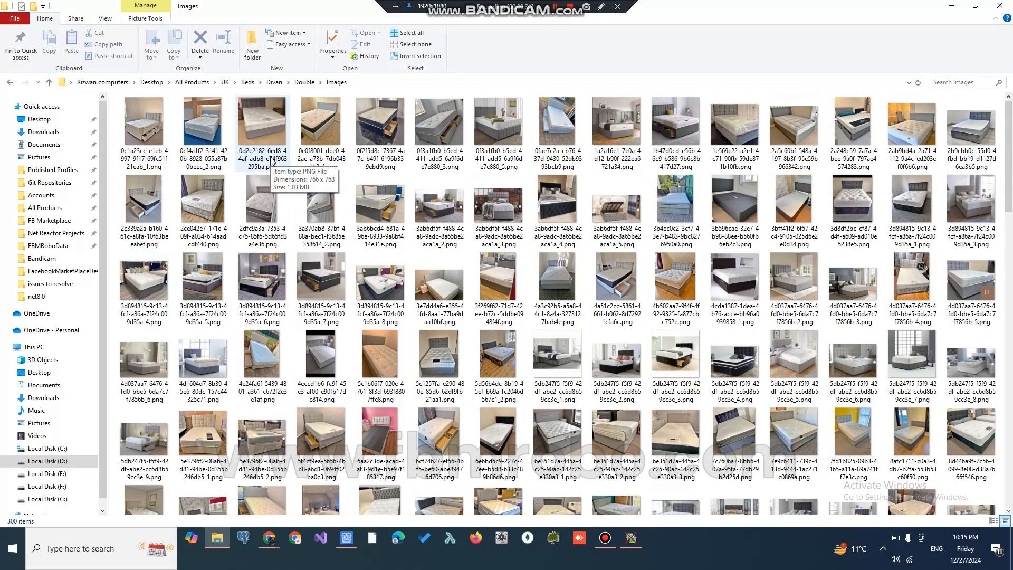
key("alt+Tab")
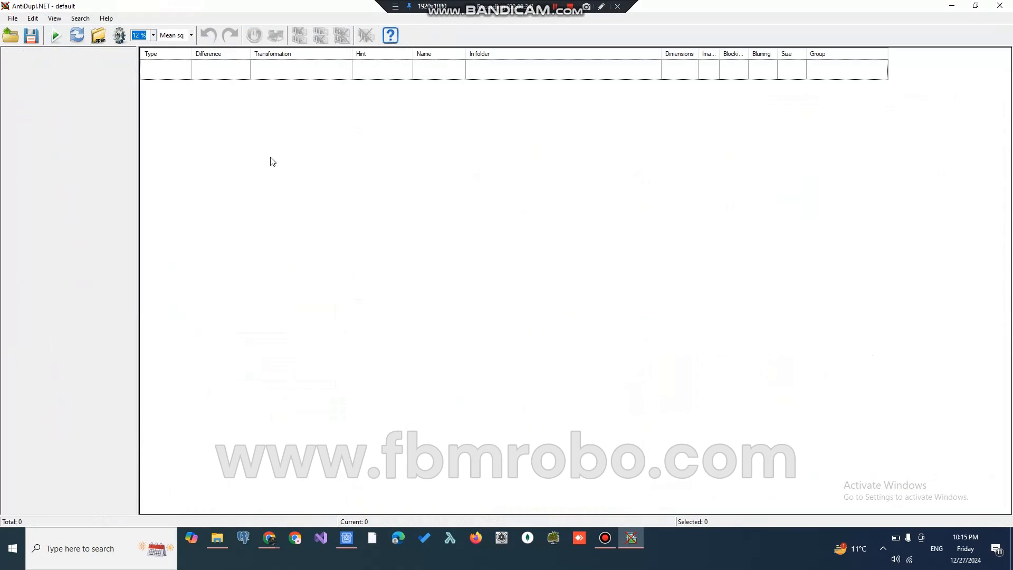
key("alt+Tab")
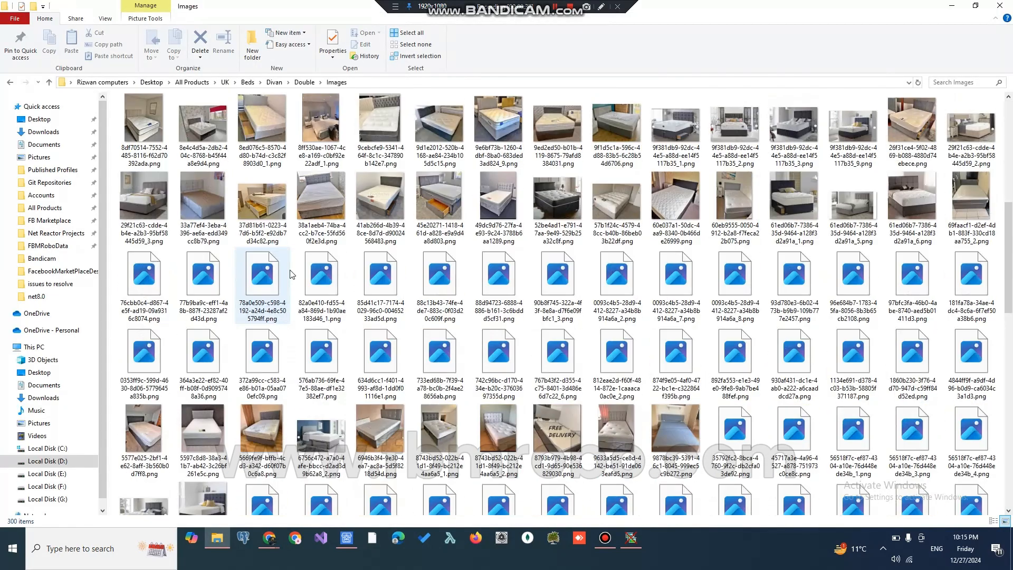
scroll(291, 275, "down", 10)
scroll(291, 274, "up", 15)
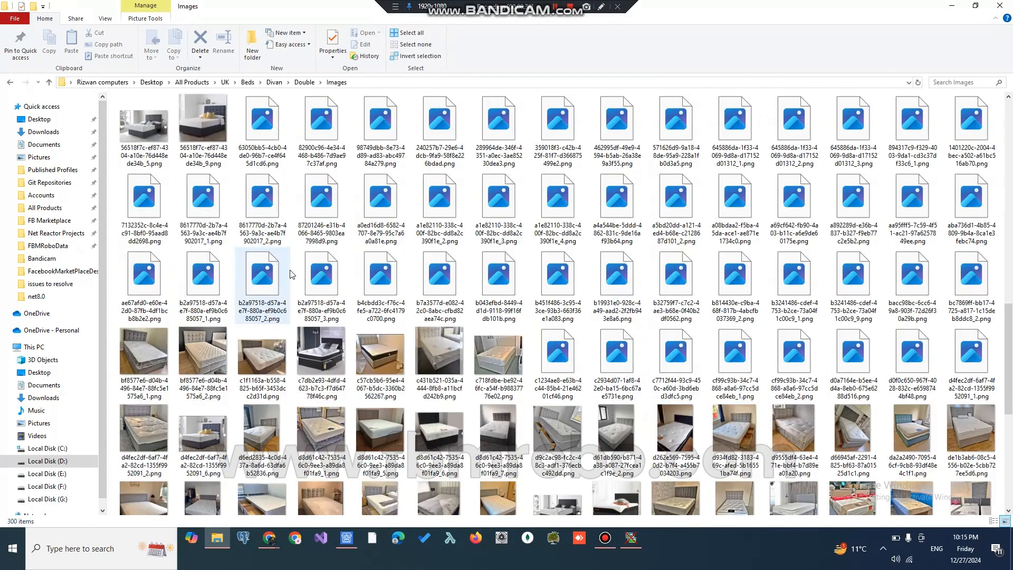
key("alt+Tab")
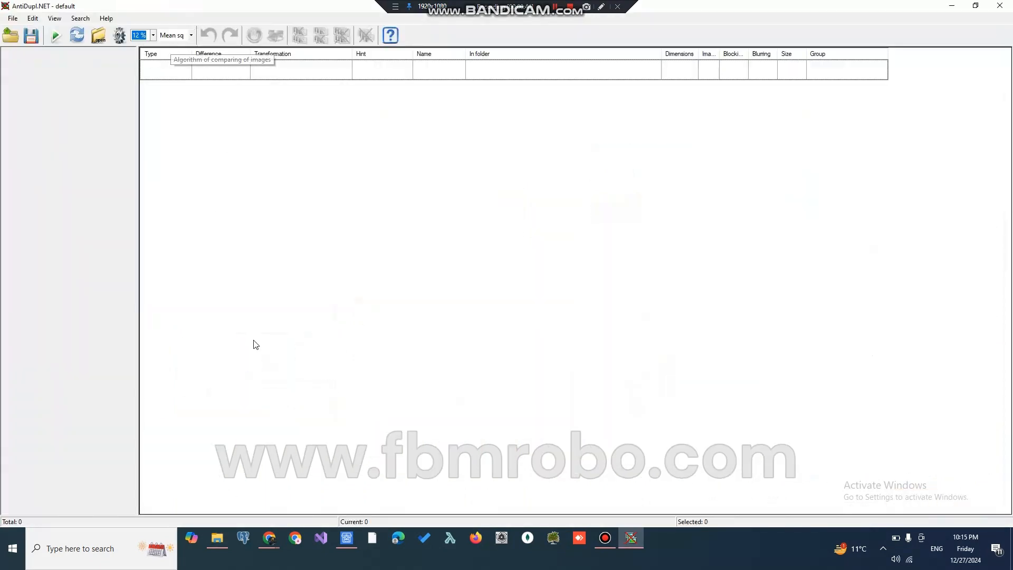
View the AntiDupl releases page in Chrome and look up "antid" in the Windows search
left_click(273, 544)
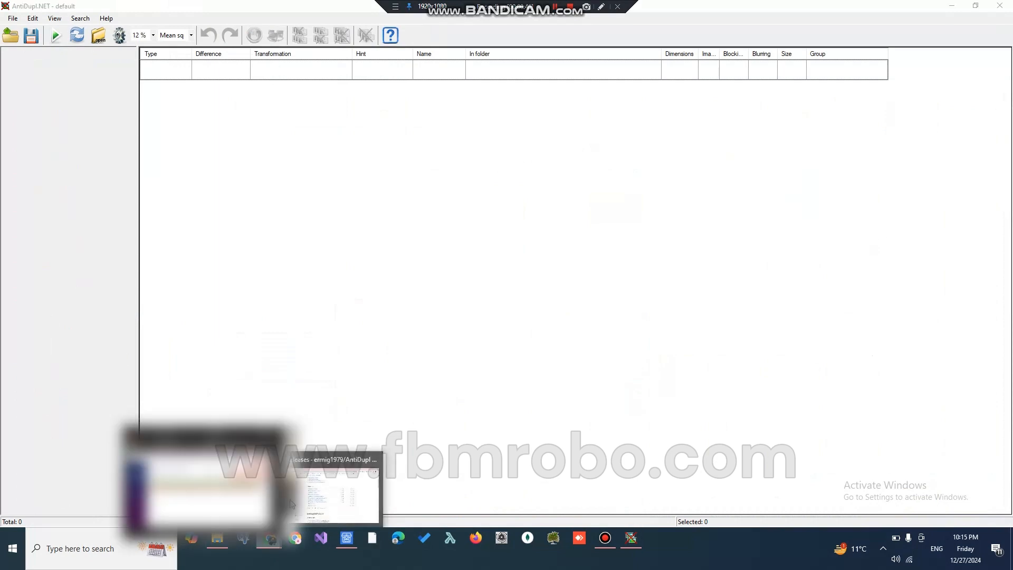
left_click(336, 494)
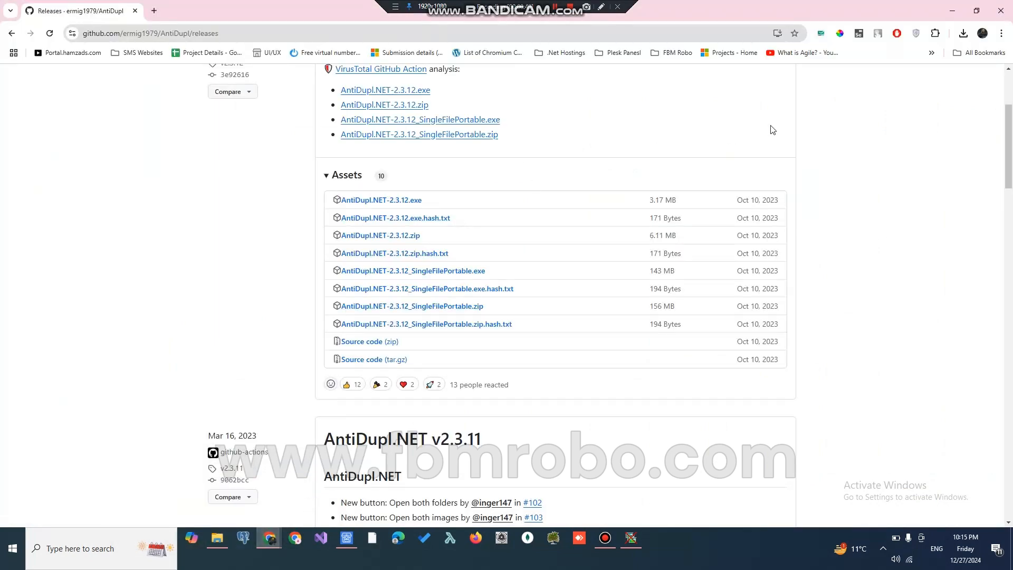
key("alt+Tab")
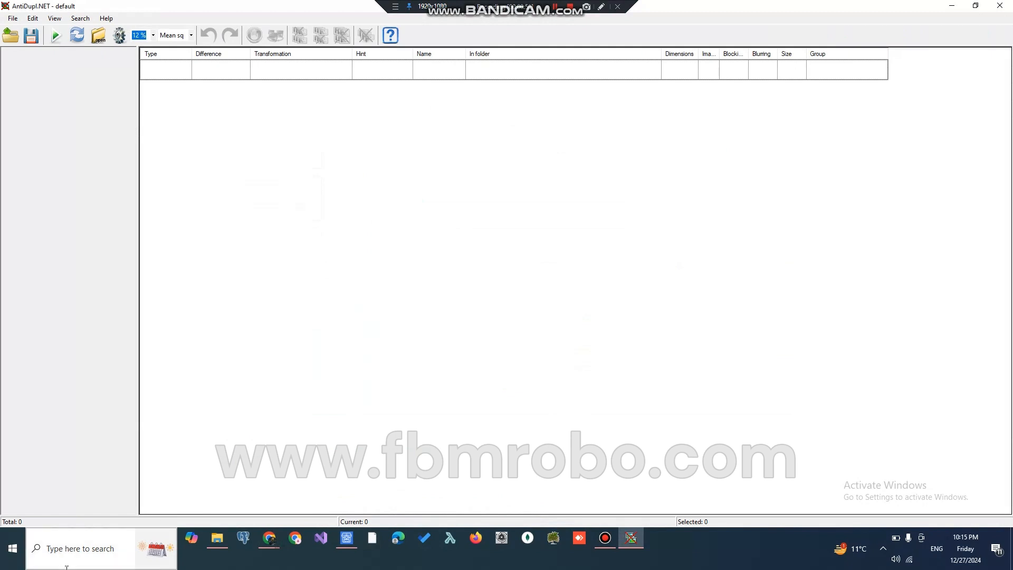
left_click(65, 562)
type("antid")
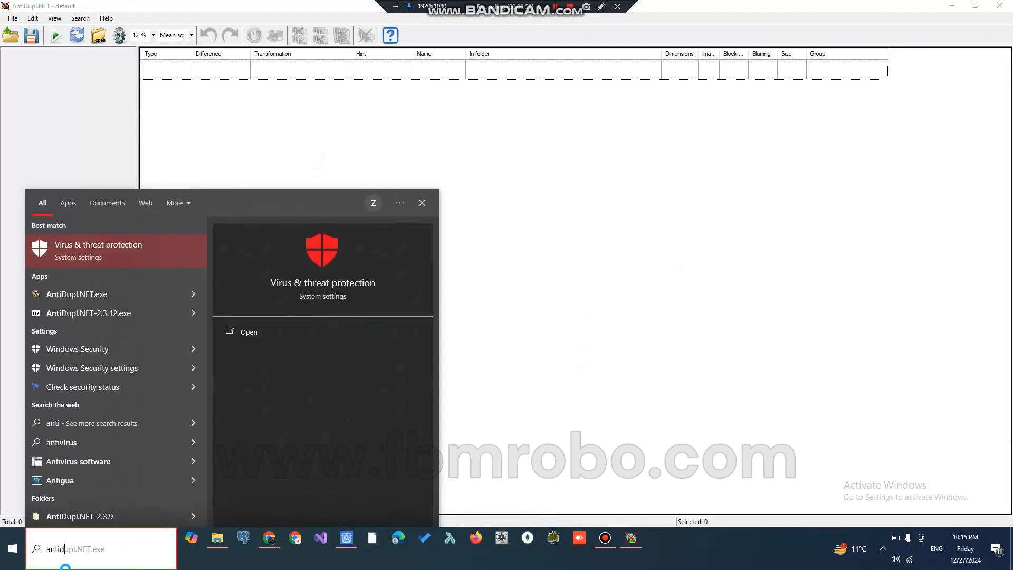
left_click(420, 165)
Check AntiDupl.NET's search path against the address of the Images folder in File Explorer
left_click(99, 38)
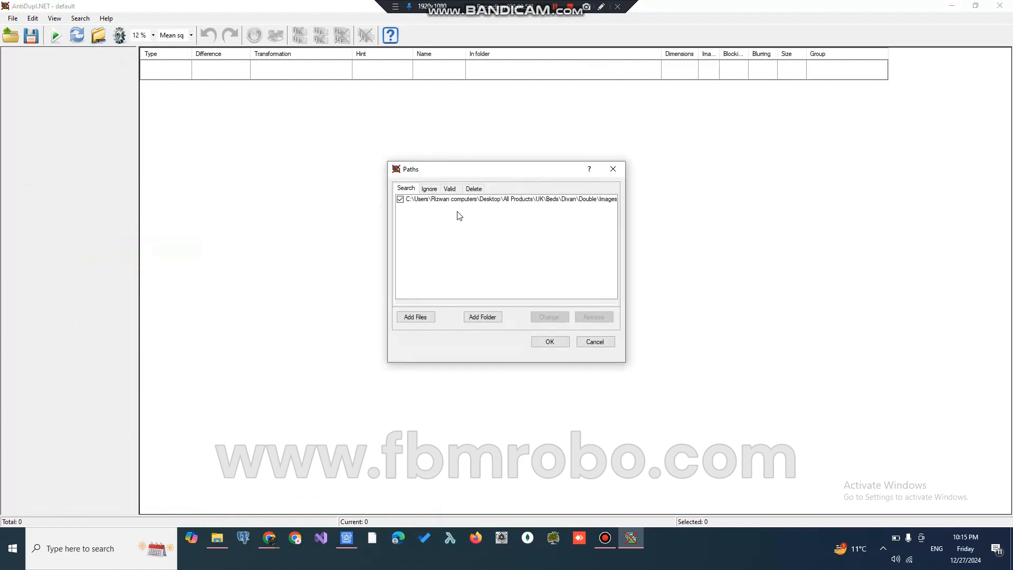
left_click(217, 541)
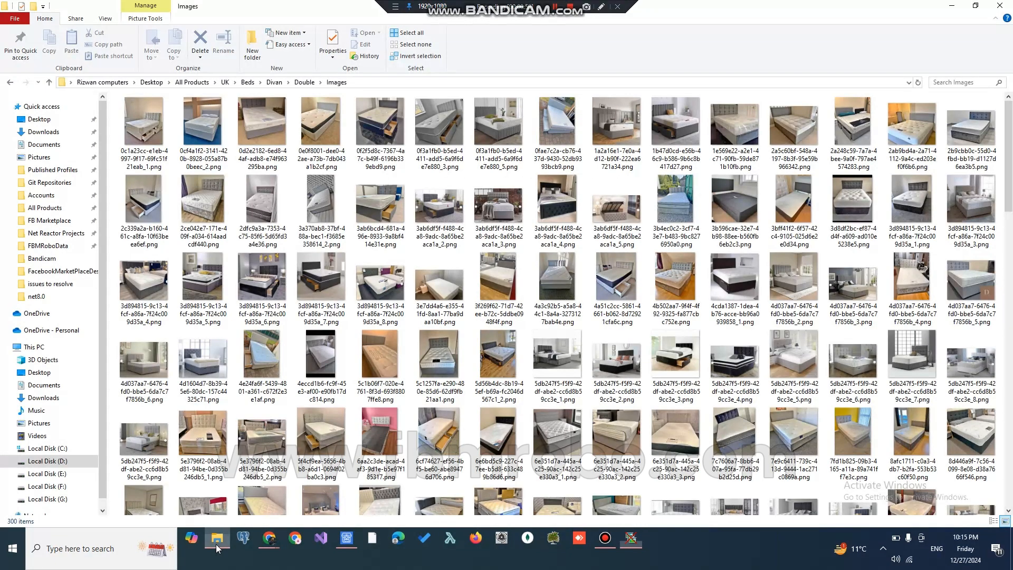
left_click(373, 161)
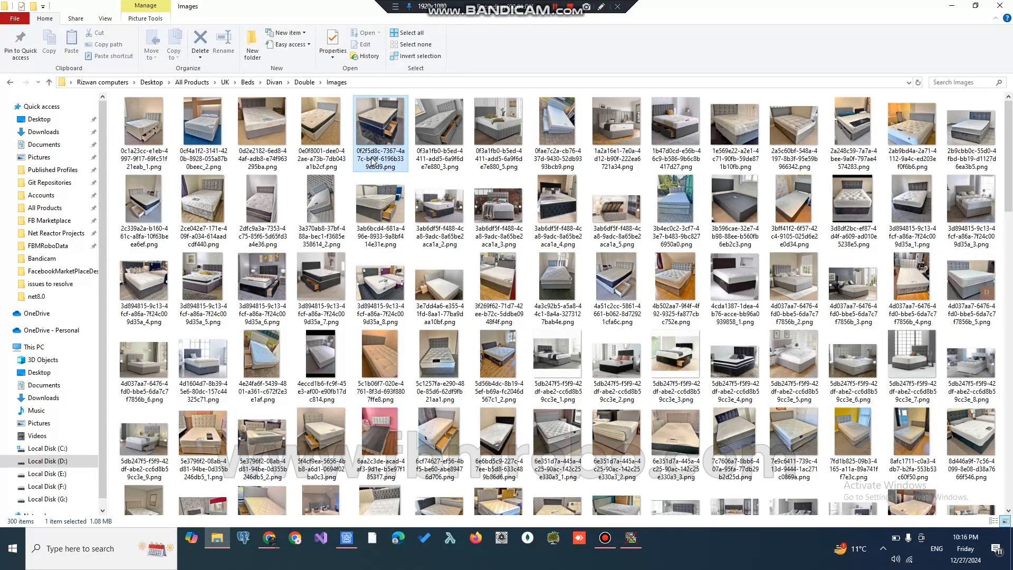
left_click(375, 81)
key("alt+Tab")
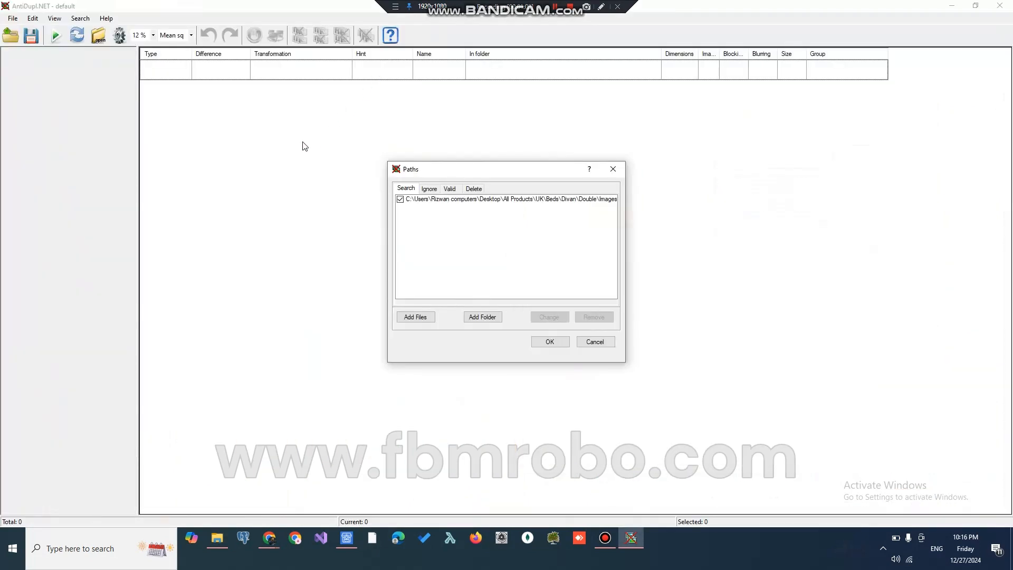
left_click(622, 170)
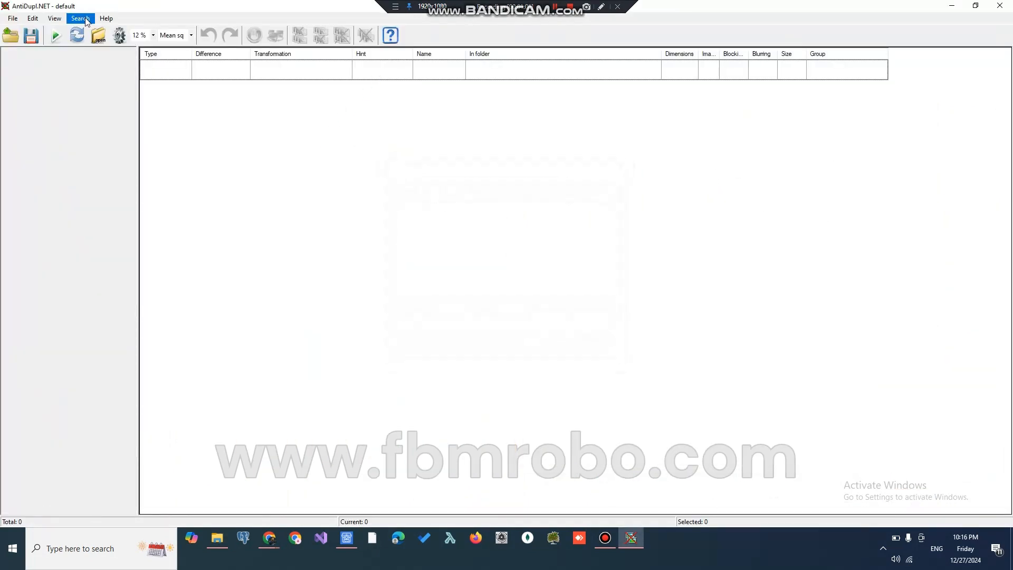
Confirm the Divan Double Images folder as the search path and start the duplicate search
left_click(99, 36)
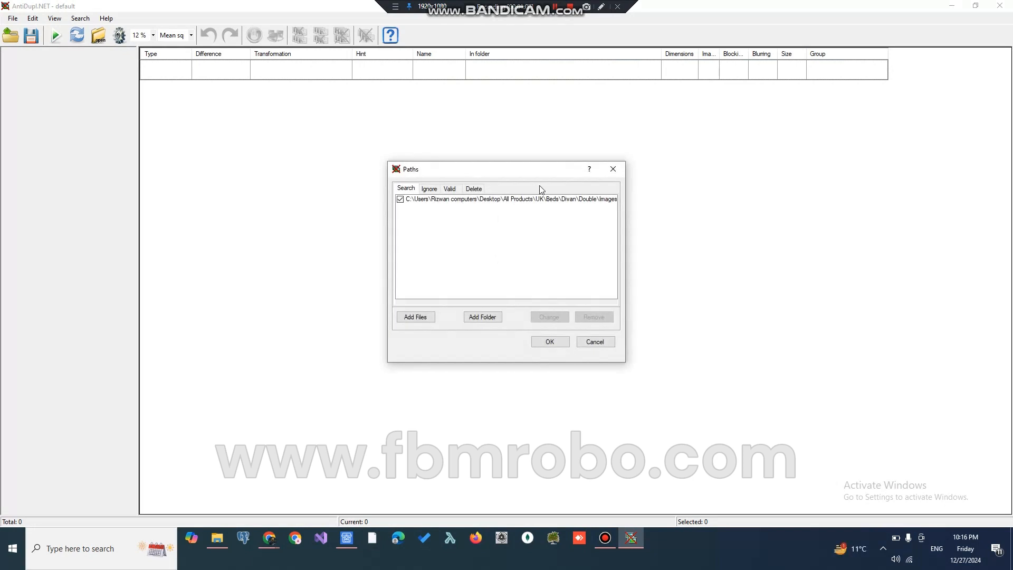
left_click(423, 204)
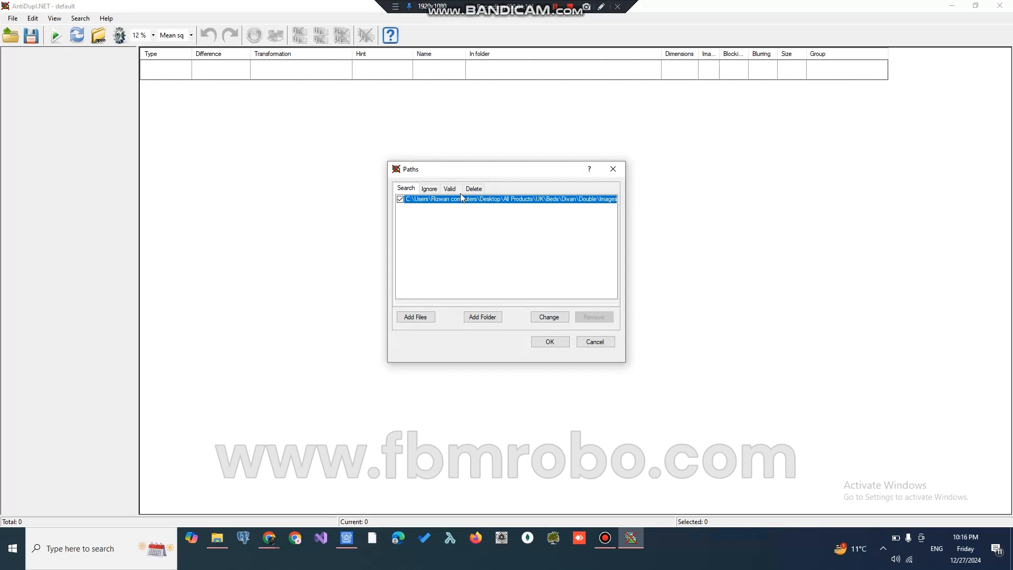
left_click(546, 340)
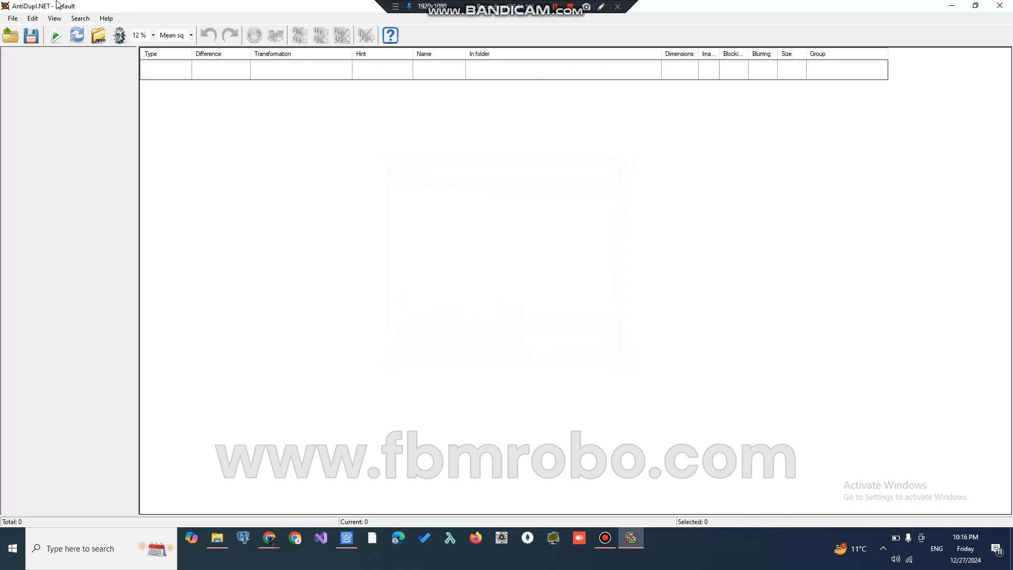
left_click(50, 35)
Return to the ss folder in File Explorer and copy its path for AntiDupl.NET
key("alt+Tab")
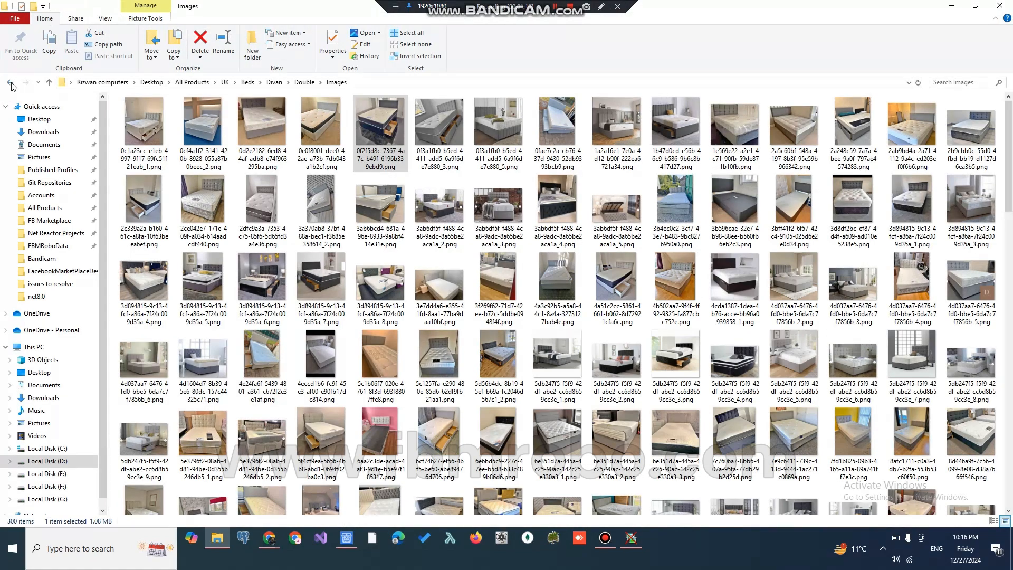
left_click(10, 82)
left_click(281, 84)
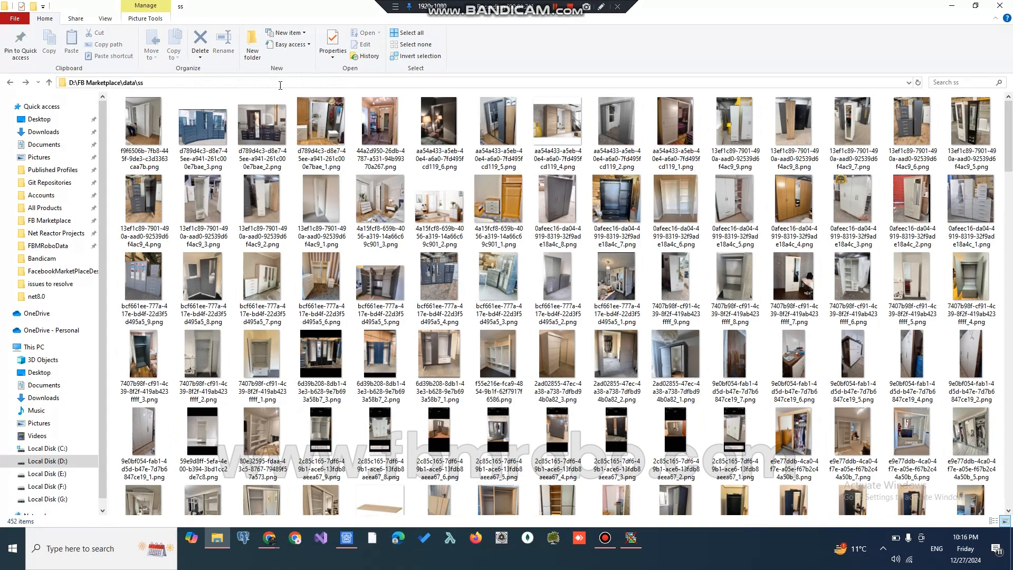
key("alt+Tab")
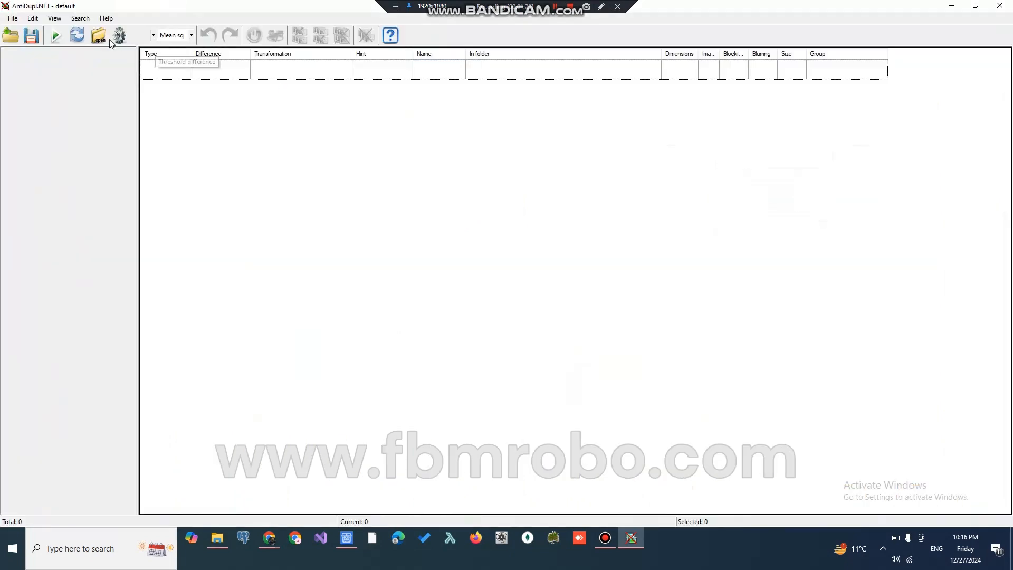
Replace the Images search path with D:\FB Marketplace\data\ss and run the duplicate search on that folder
left_click(107, 39)
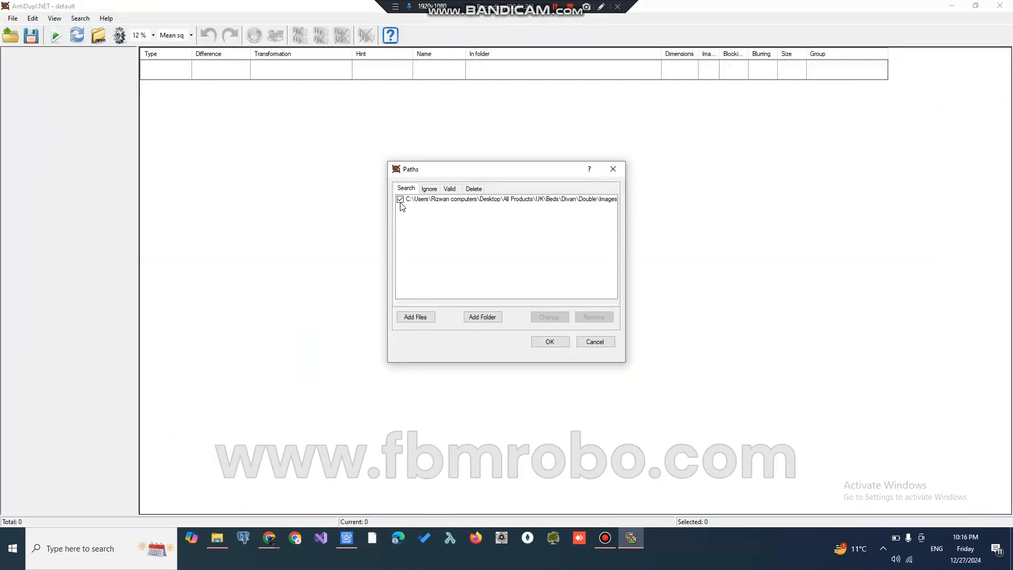
left_click(400, 201)
type("D:\\FB Marketplace\\data\\ss")
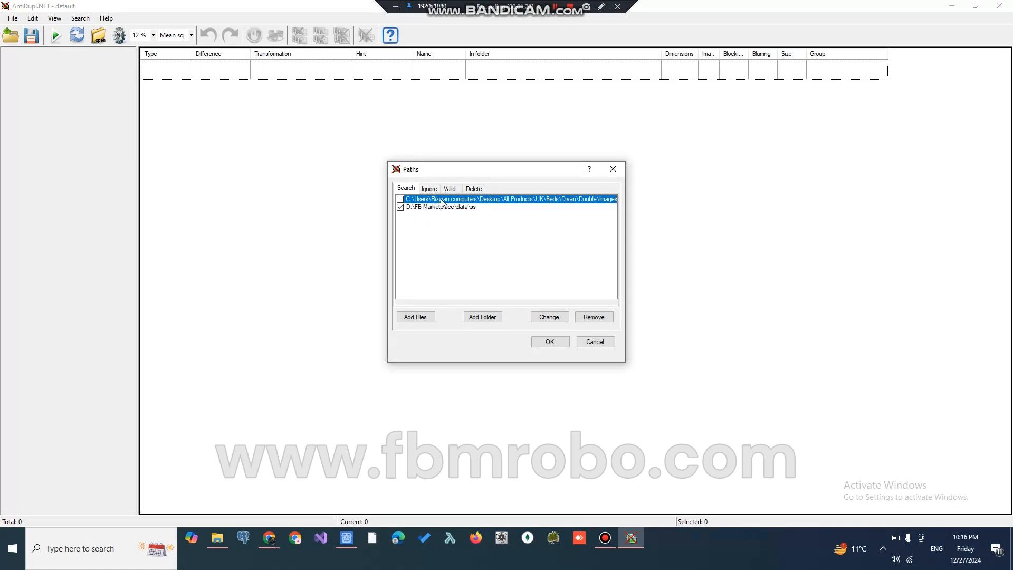
left_click(594, 317)
left_click(551, 341)
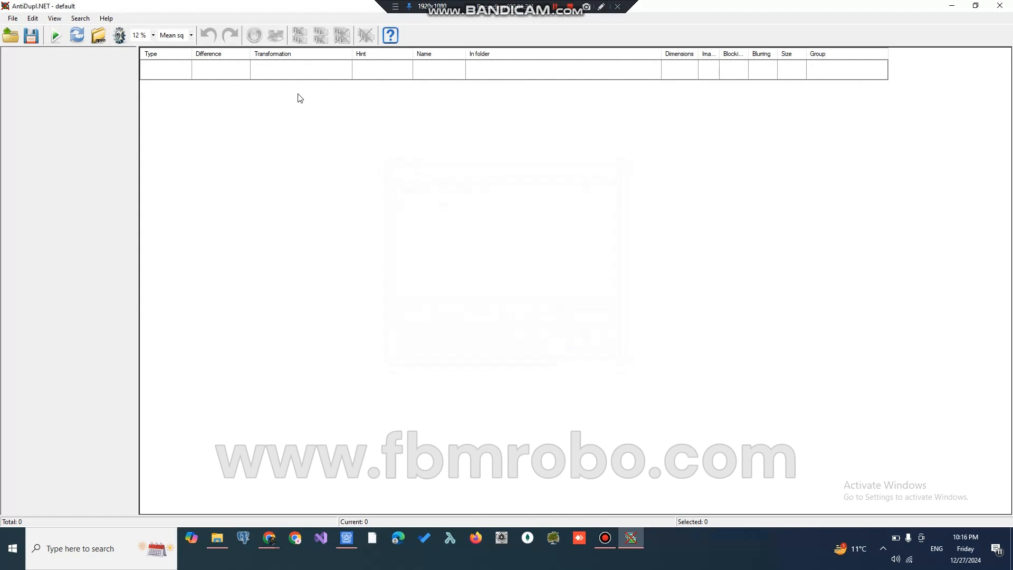
left_click(56, 36)
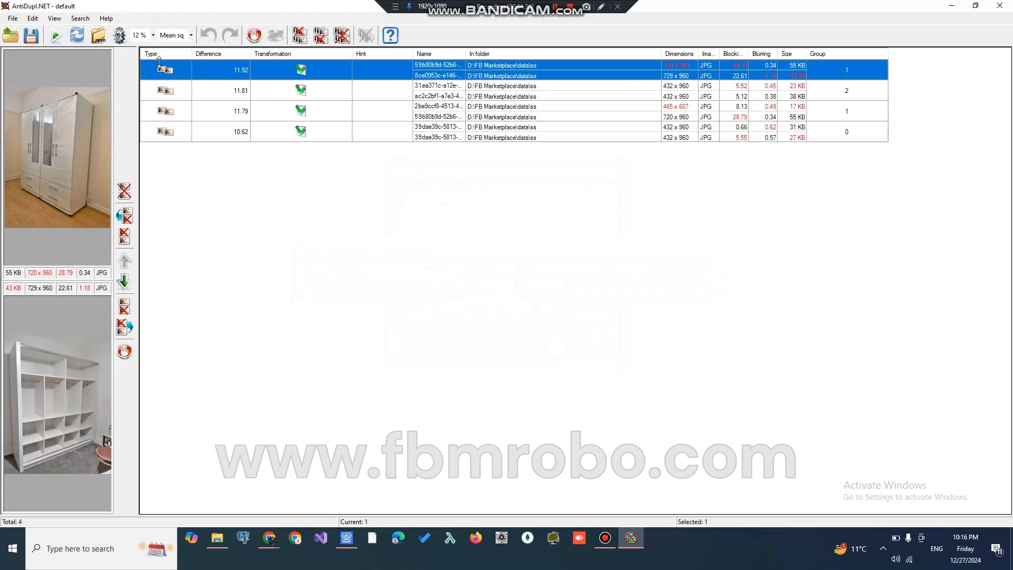
Set the threshold difference to 5 % and rerun the duplicate search on the ss folder
left_click(147, 37)
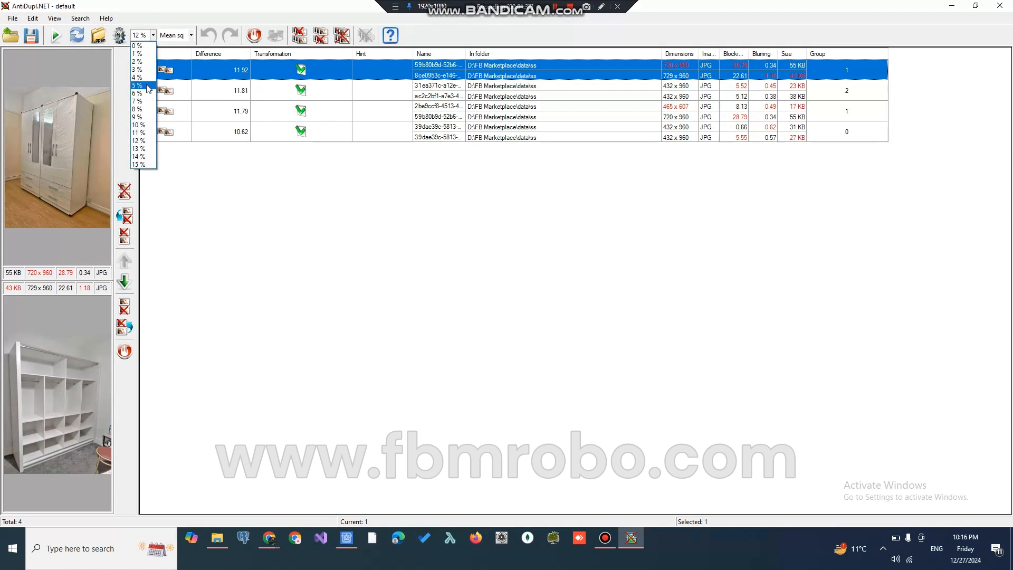
left_click(149, 88)
left_click(55, 35)
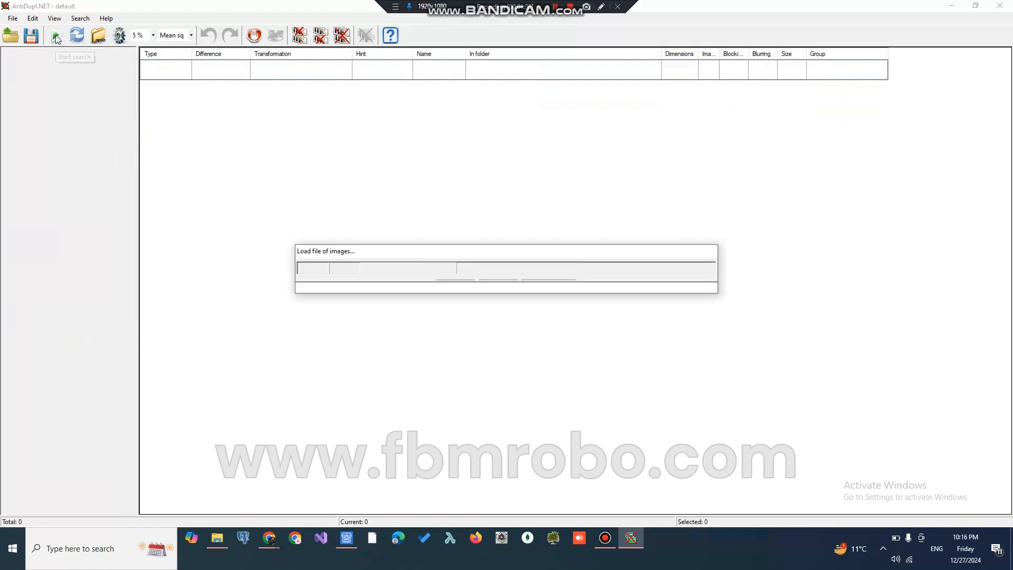
Set the threshold difference to 9 % and rerun the duplicate search on the ss folder
left_click(142, 36)
left_click(142, 115)
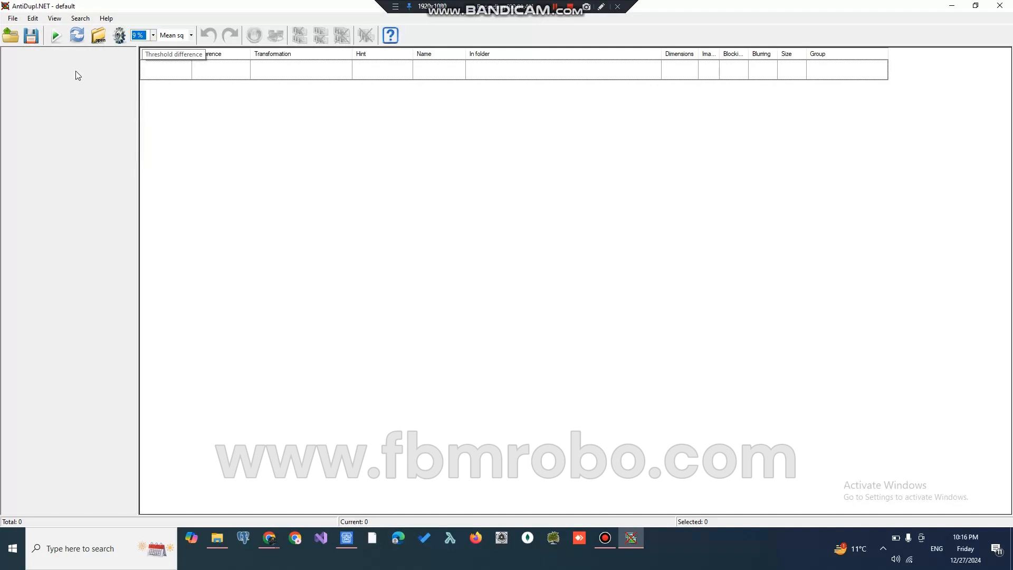
left_click(56, 36)
key("alt+Tab")
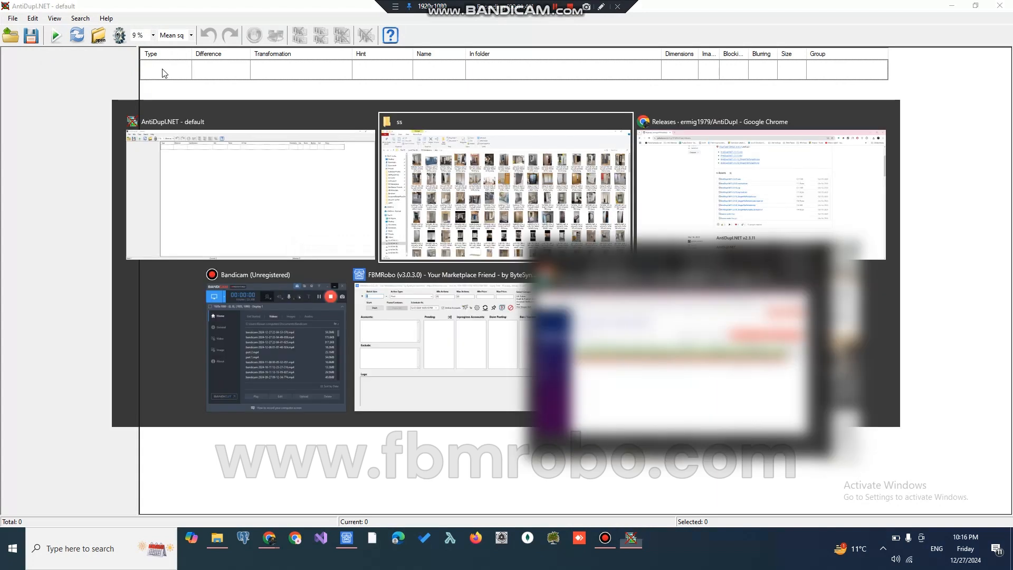
key("Escape")
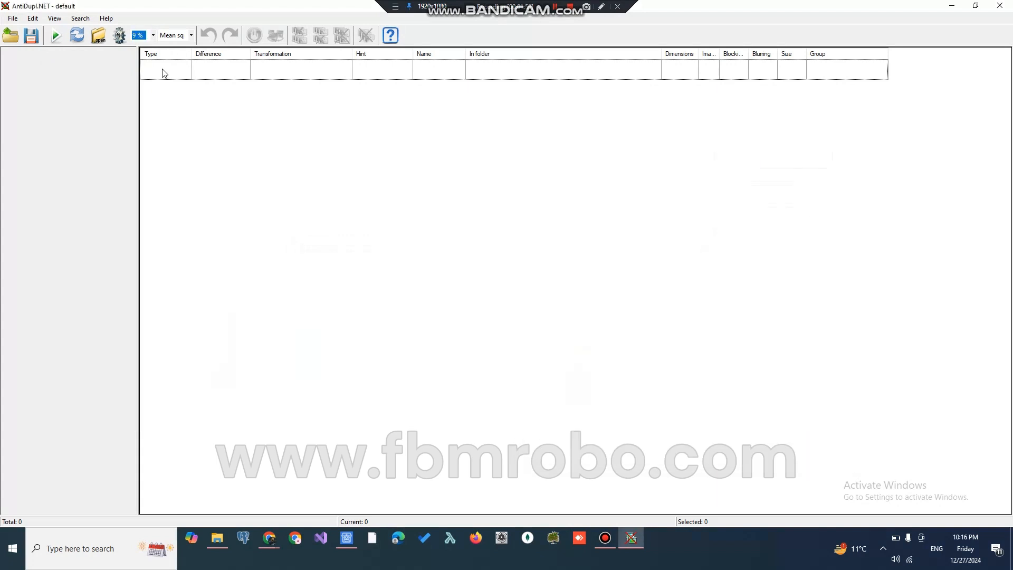